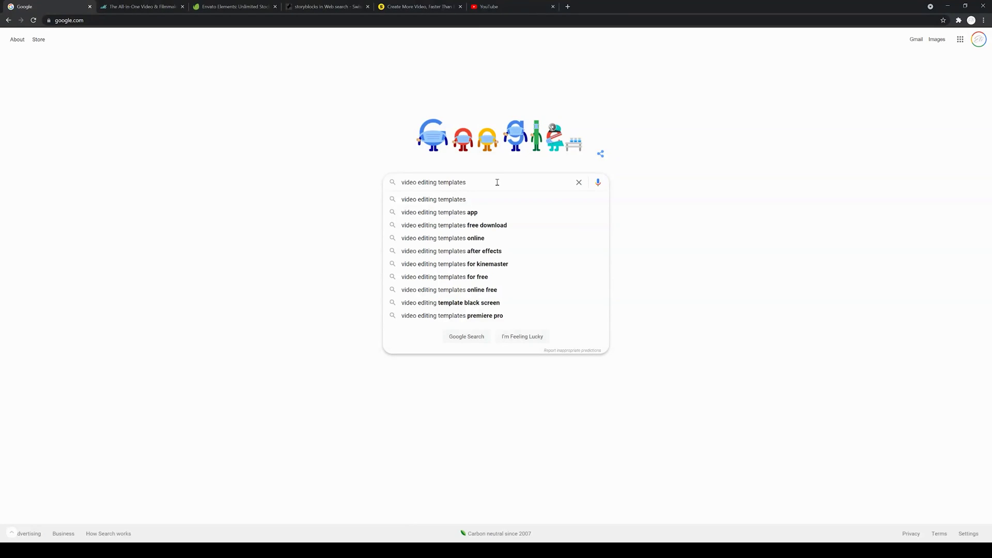
# Step: Search Google for "video editing templates" and look through the results page
pyautogui.press('Return')
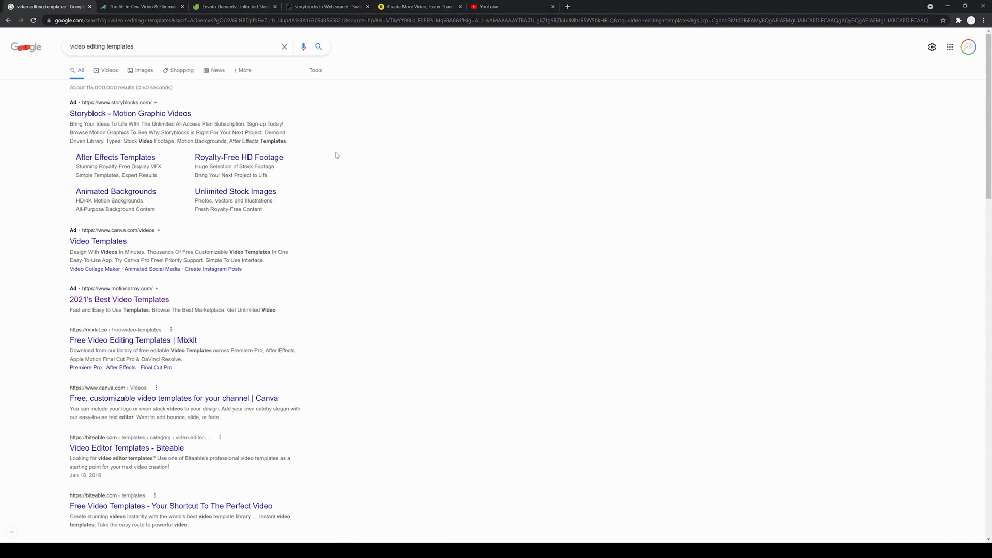
pyautogui.scroll(-20, 348, 227)
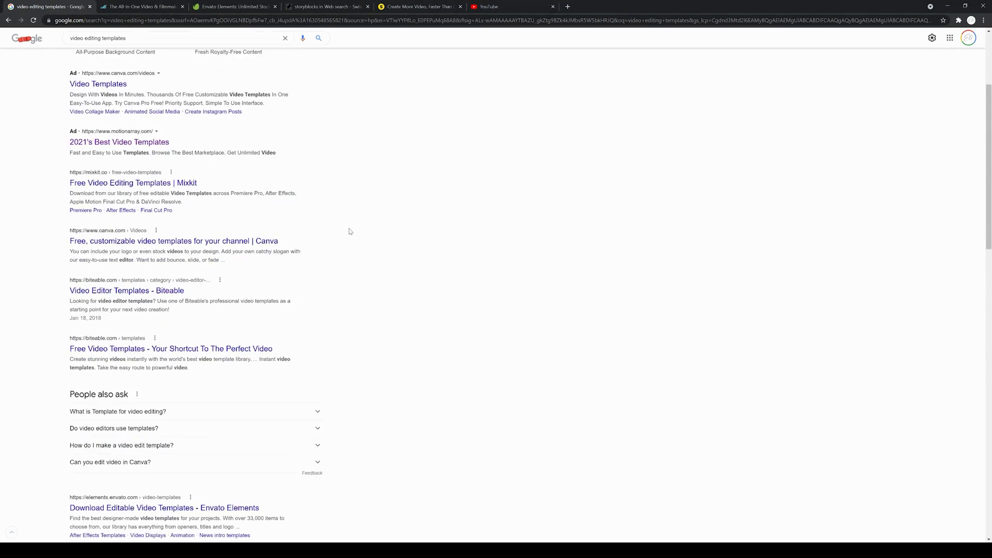
pyautogui.scroll(-3, 351, 237)
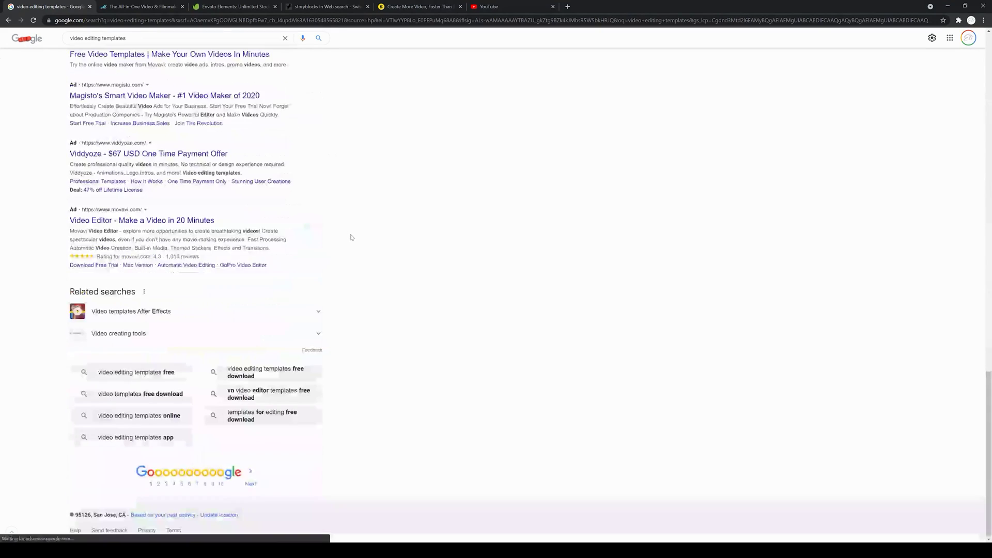
pyautogui.scroll(15, 353, 238)
pyautogui.scroll(6, 353, 238)
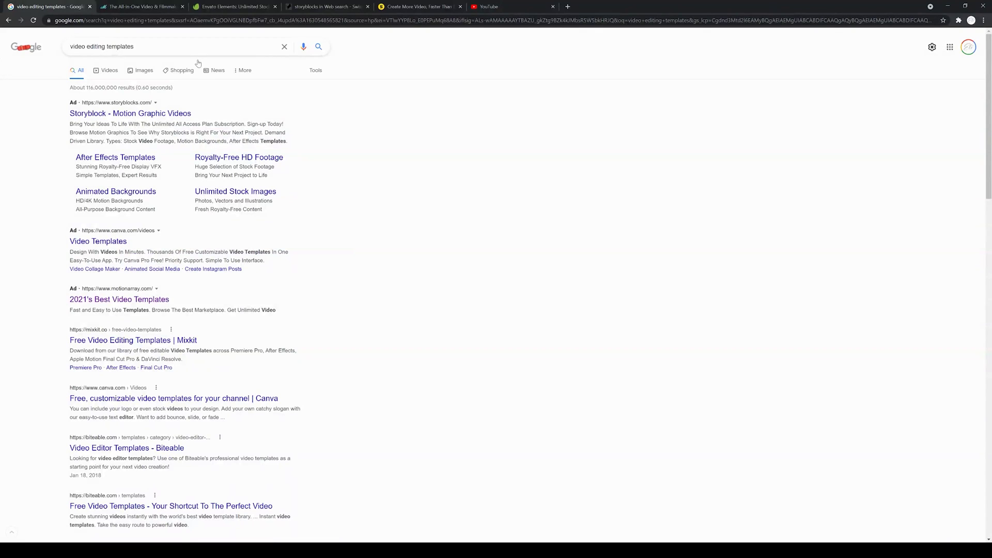
# Step: Switch to the Motion Array site and look over the asset categories and tools on its home page
pyautogui.click(153, 9)
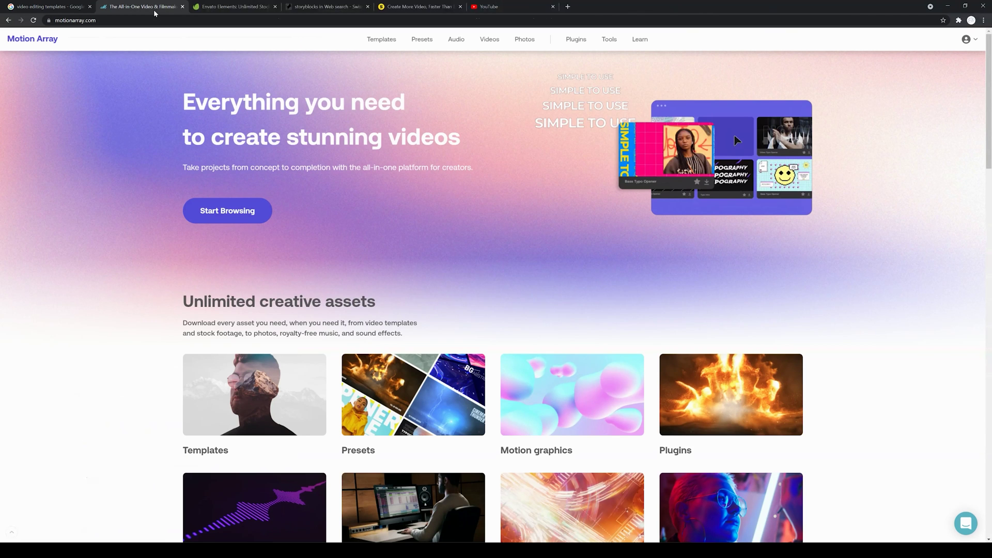
pyautogui.scroll(-6, 138, 201)
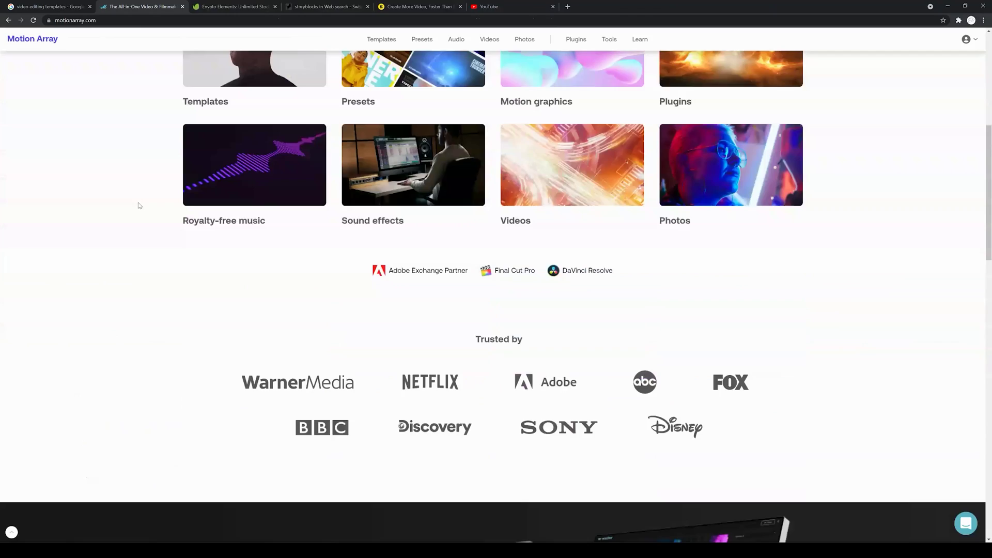
pyautogui.scroll(-8, 138, 205)
pyautogui.scroll(4, 138, 205)
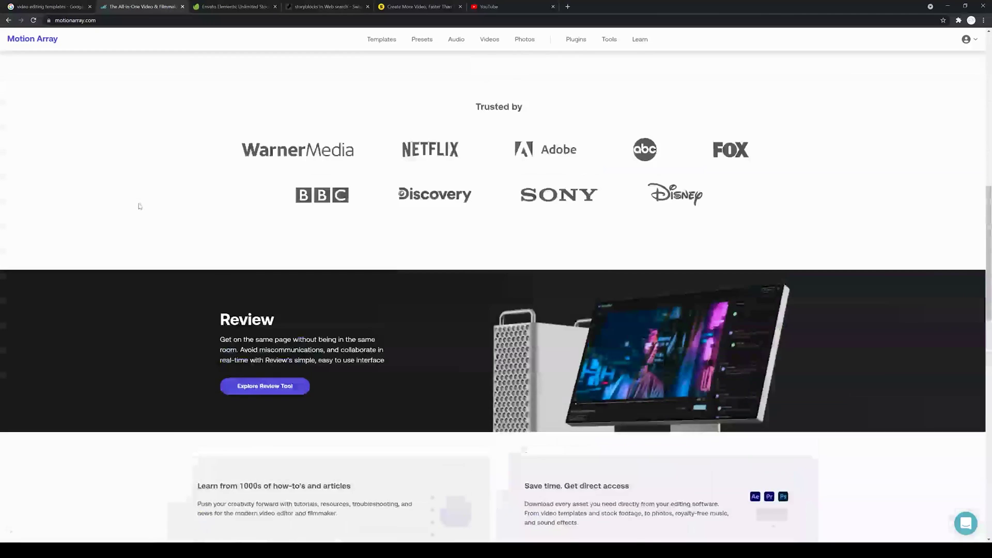
pyautogui.scroll(4, 138, 206)
pyautogui.scroll(-1, 280, 274)
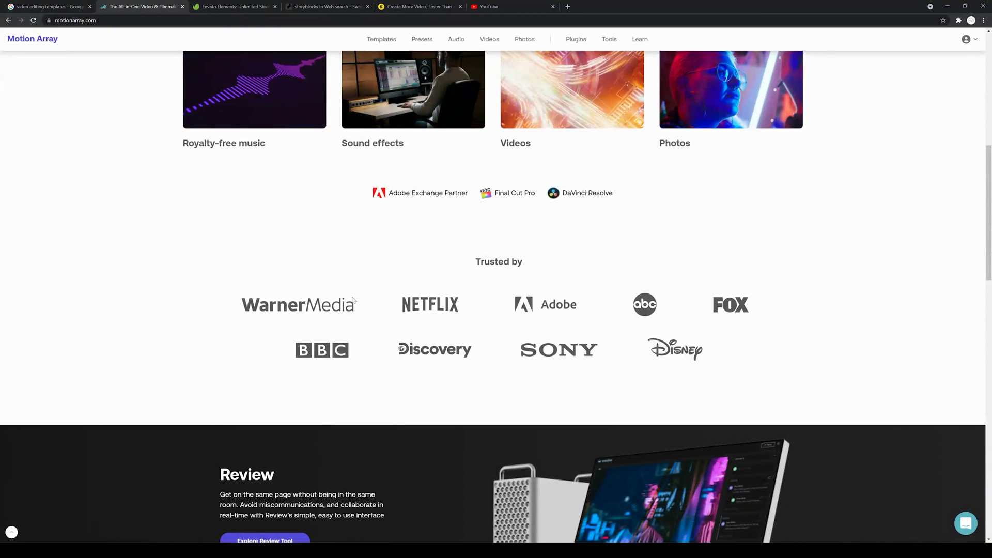
pyautogui.scroll(-11, 182, 271)
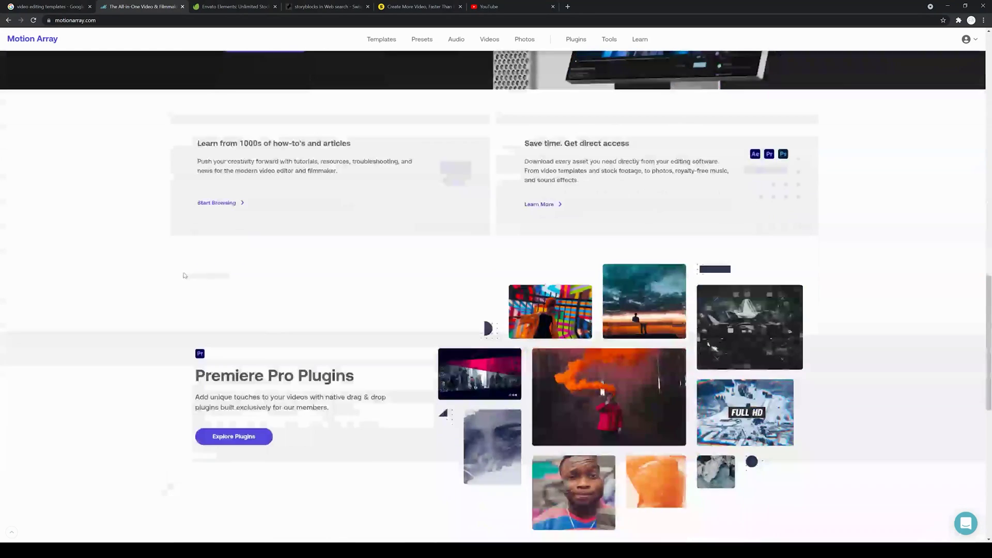
pyautogui.scroll(15, 184, 275)
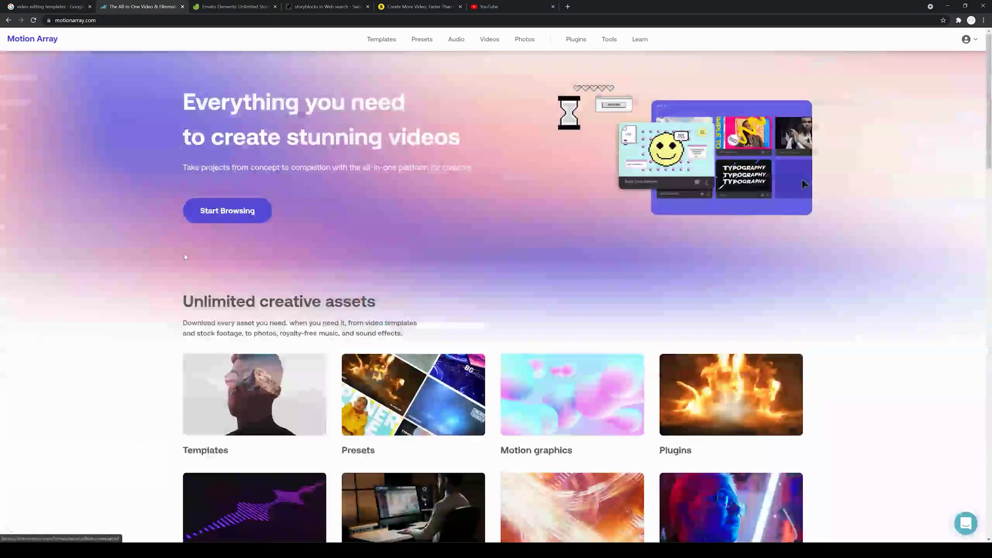
# Step: Open Motion Array's Adobe Premiere Pro templates and preview Upbeat Hip-hop Promo and Broken Glass Logo Reveal
pyautogui.moveTo(383, 41)
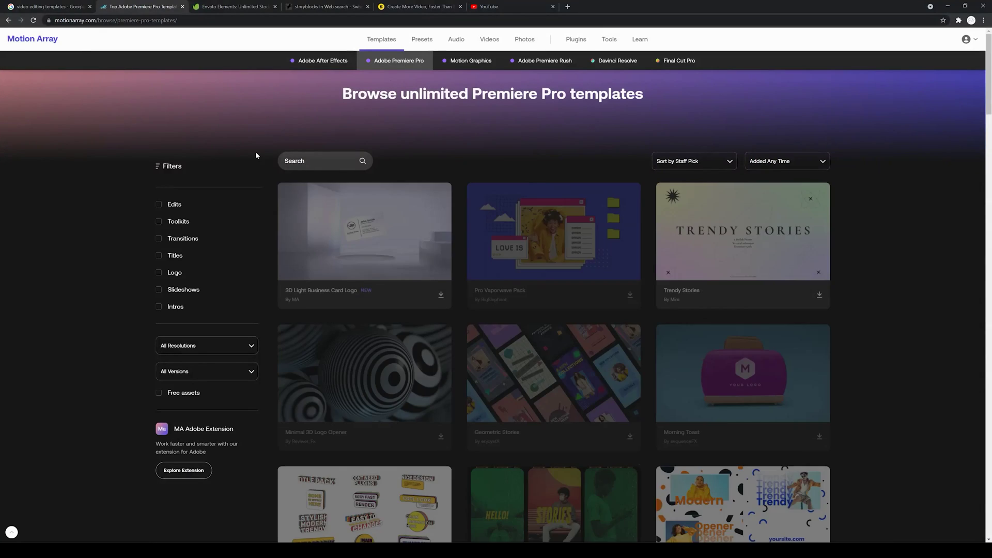
pyautogui.scroll(-2, 261, 215)
pyautogui.scroll(-4, 262, 219)
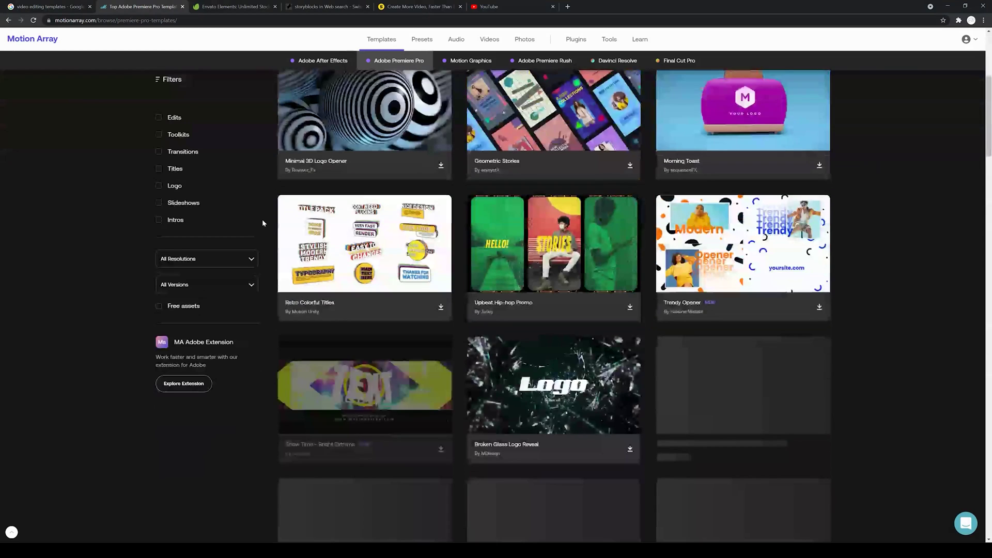
pyautogui.moveTo(562, 161)
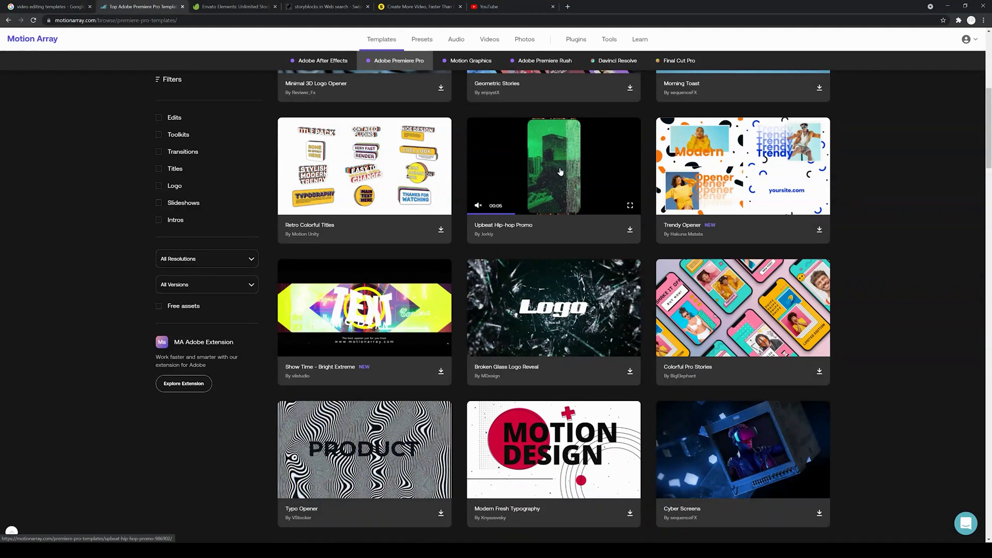
pyautogui.scroll(-2, 552, 210)
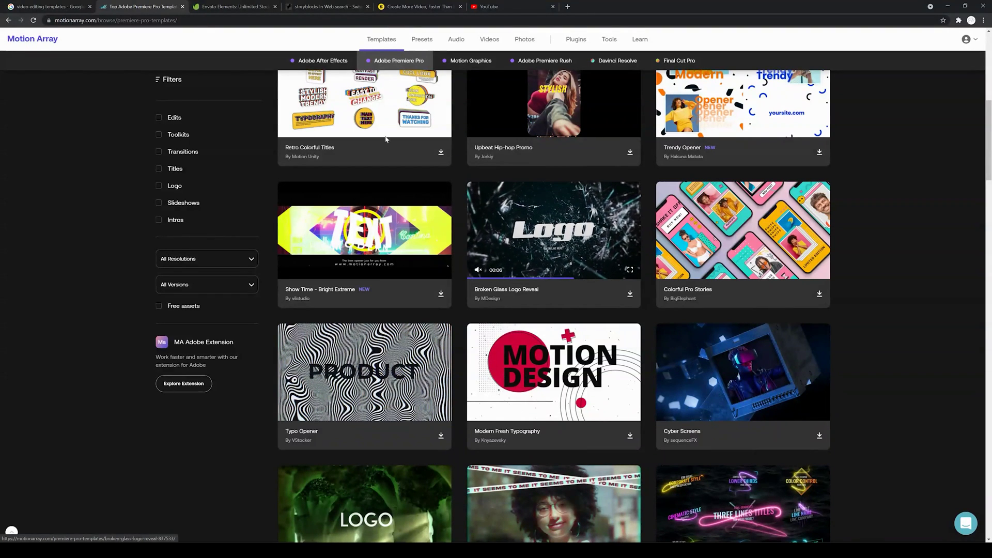
# Step: Switch to Envato Elements, open its video templates for Premiere Pro and browse through the listing
pyautogui.click(221, 6)
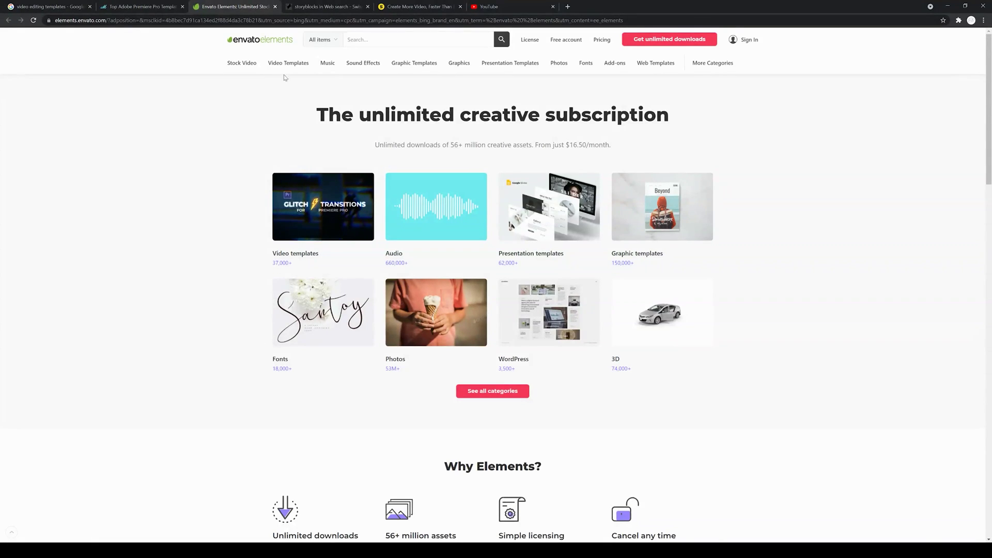
pyautogui.moveTo(289, 66)
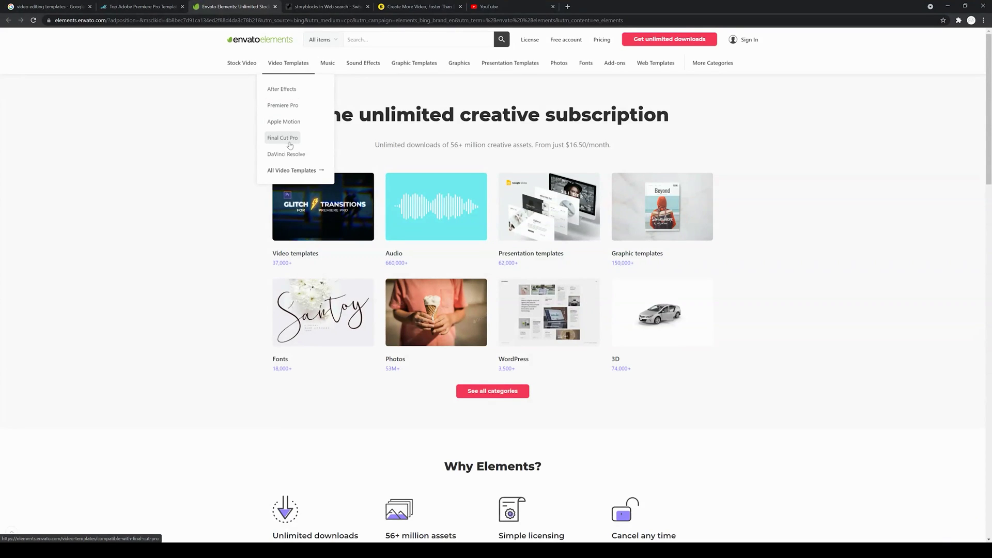
pyautogui.click(288, 108)
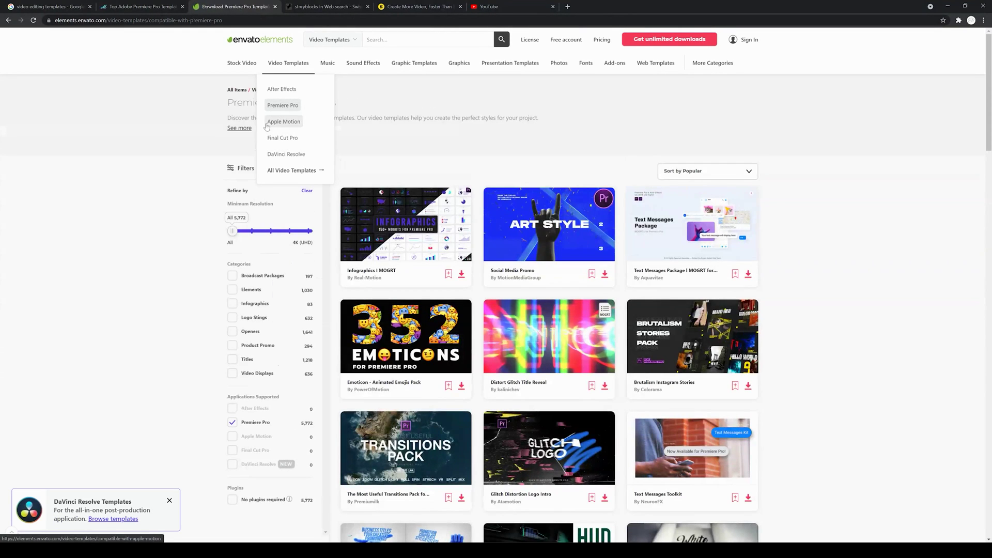
pyautogui.scroll(-8, 153, 223)
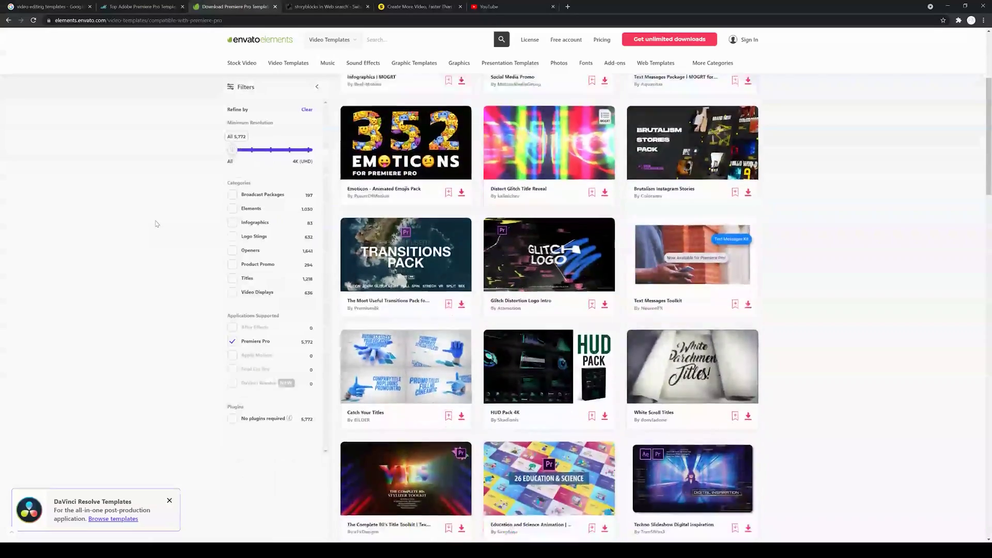
pyautogui.scroll(-10, 156, 226)
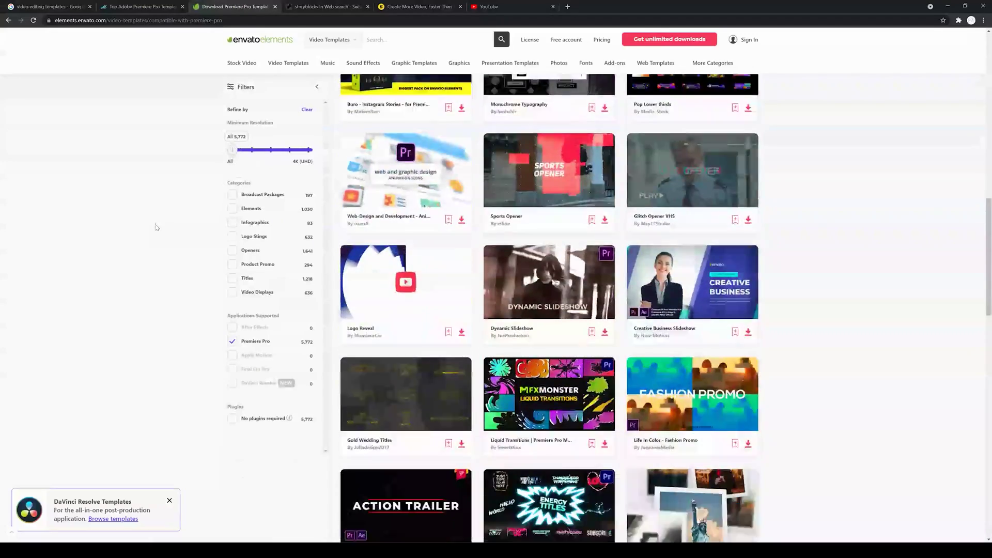
pyautogui.scroll(-10, 156, 229)
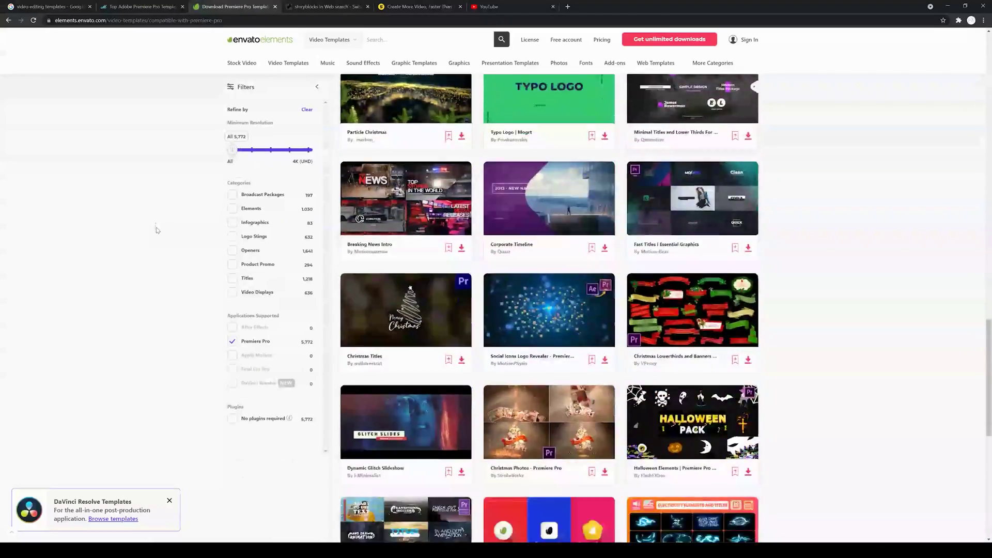
pyautogui.scroll(10, 157, 231)
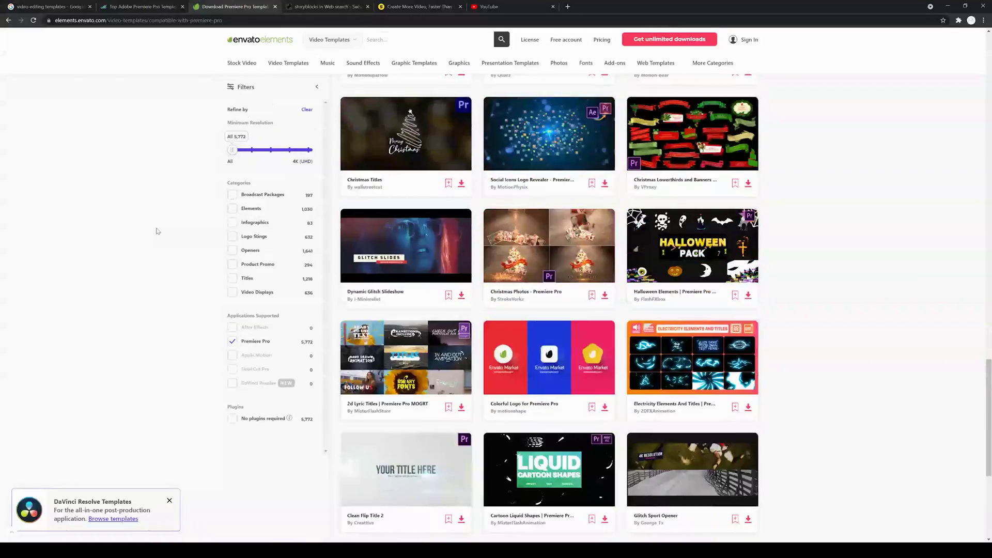
pyautogui.scroll(10, 157, 231)
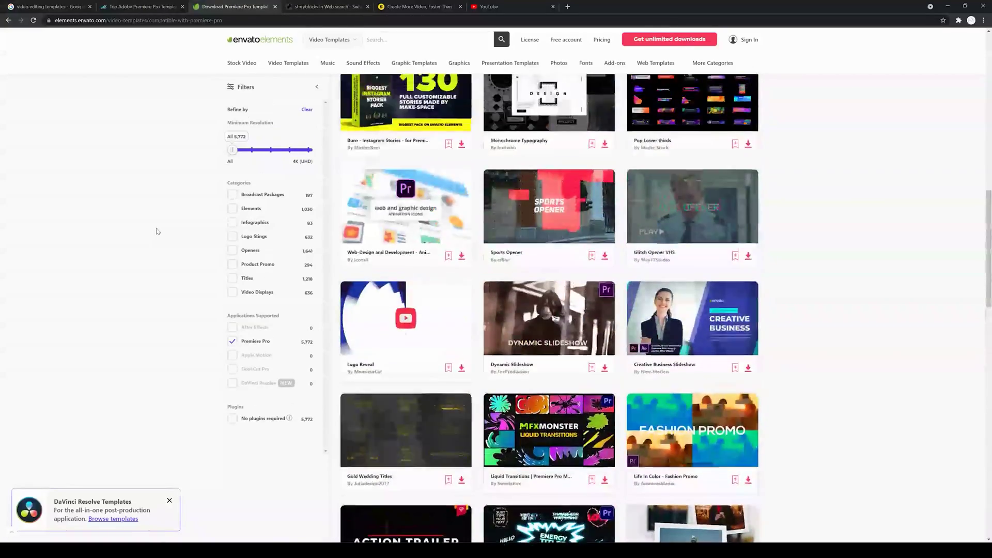
# Step: Close the storyblocks web search page and open the Premiere Pro Templates page on Storyblocks
pyautogui.click(293, 4)
pyautogui.hotkey('ctrl', 'w')
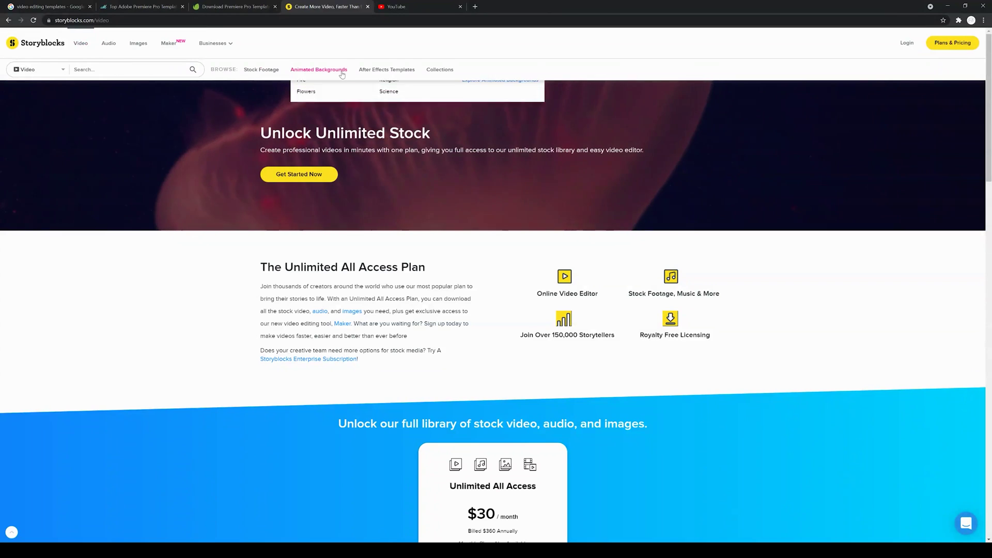
pyautogui.moveTo(392, 75)
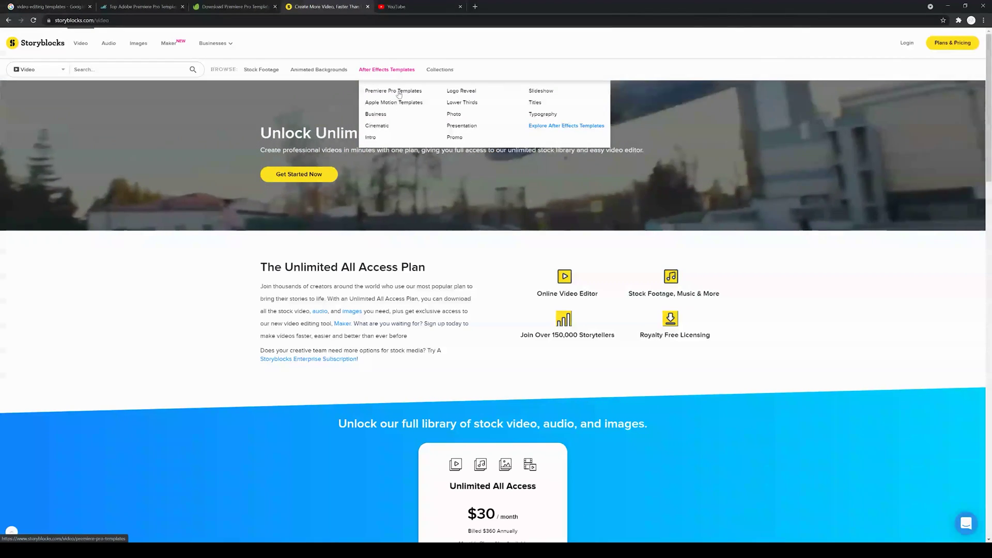
pyautogui.click(399, 91)
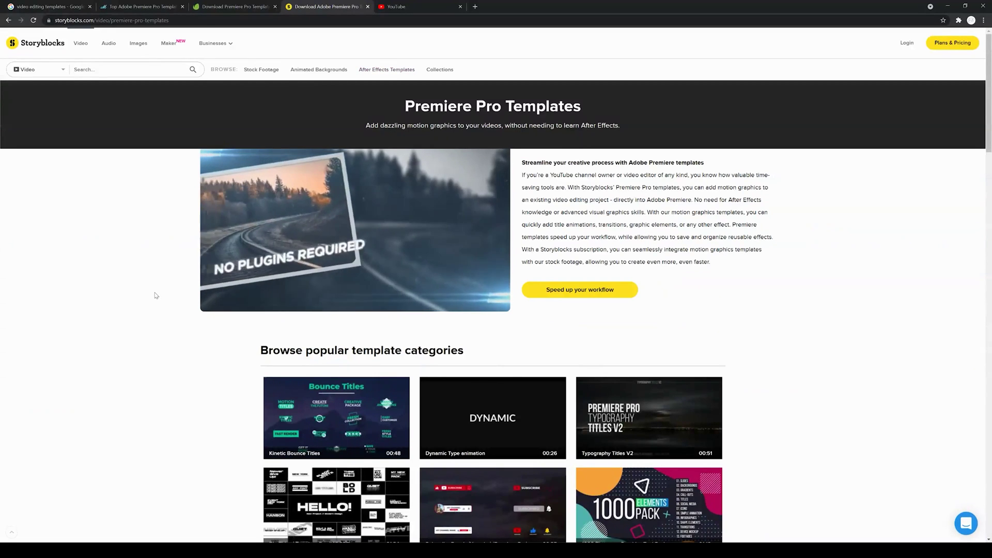
# Step: Look through Storyblocks' popular template categories, previewing Subscribe Panels (Youtube) and Lower Thirds: Corporate
pyautogui.scroll(-5, 156, 295)
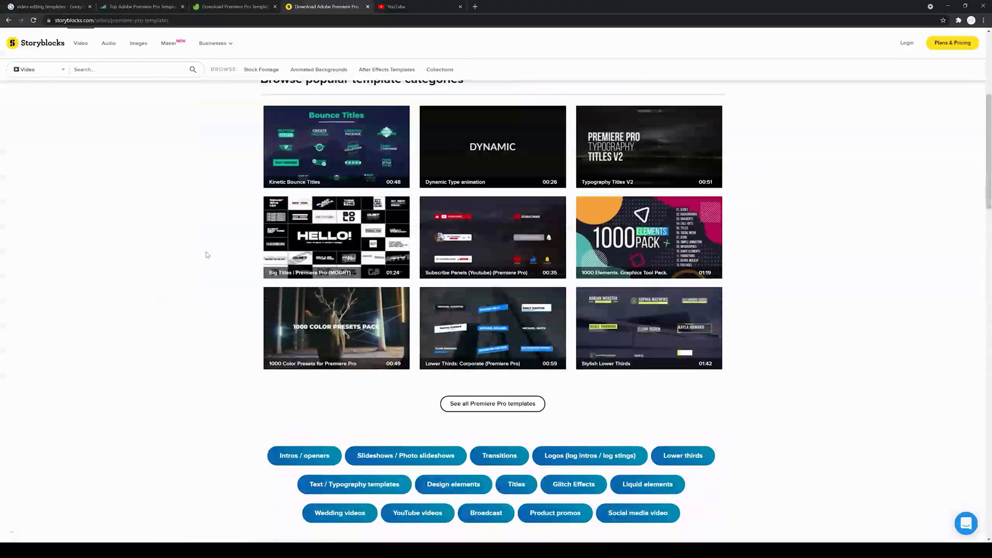
pyautogui.moveTo(472, 257)
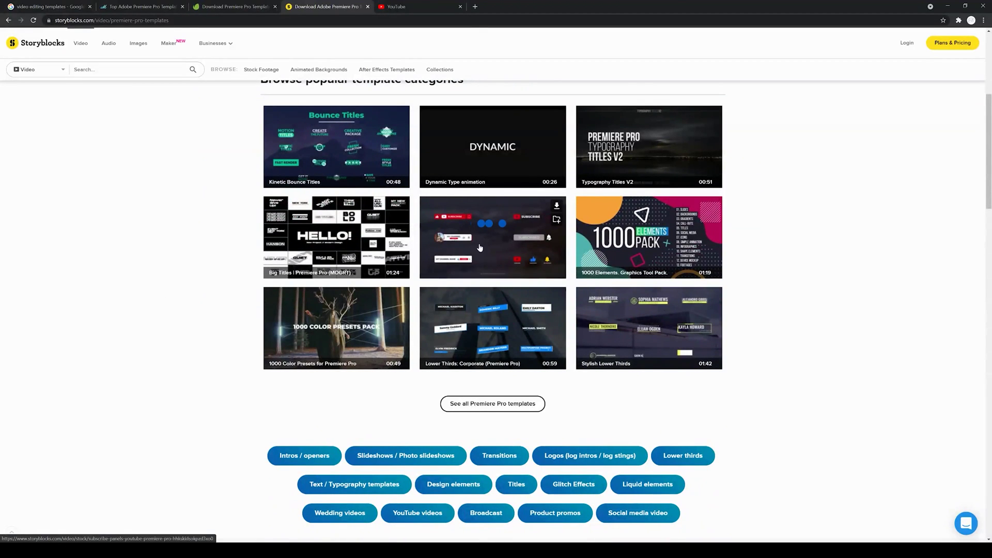
pyautogui.moveTo(474, 332)
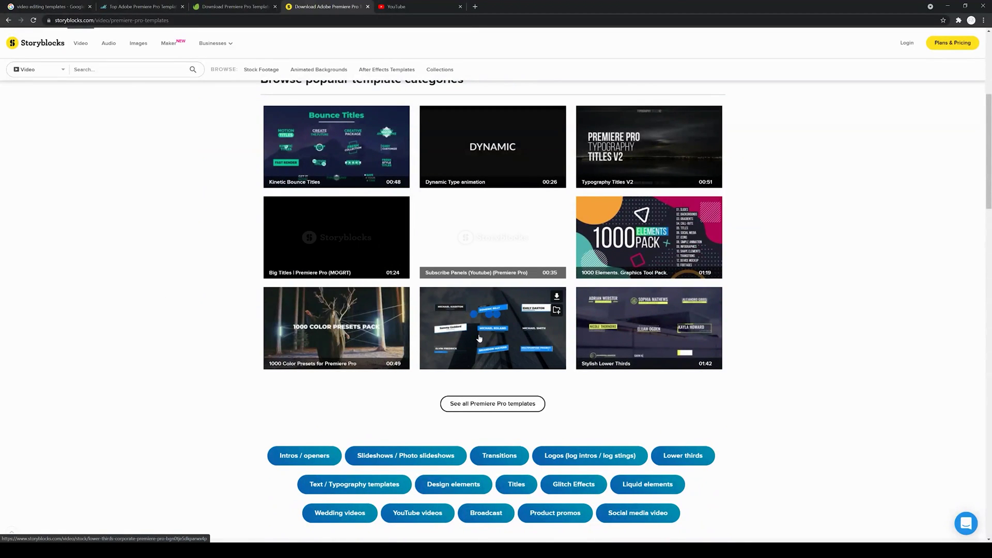
pyautogui.scroll(1, 191, 283)
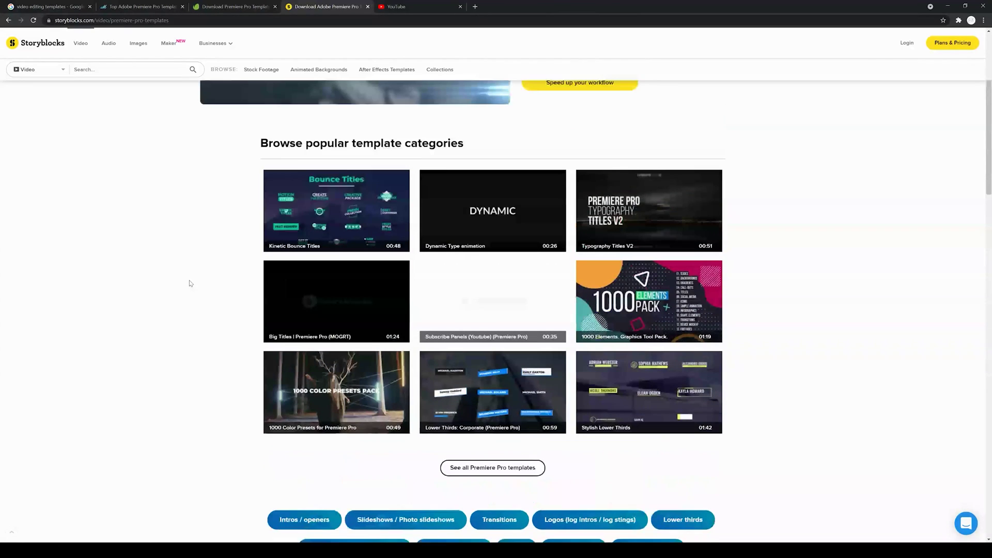
pyautogui.scroll(3, 189, 281)
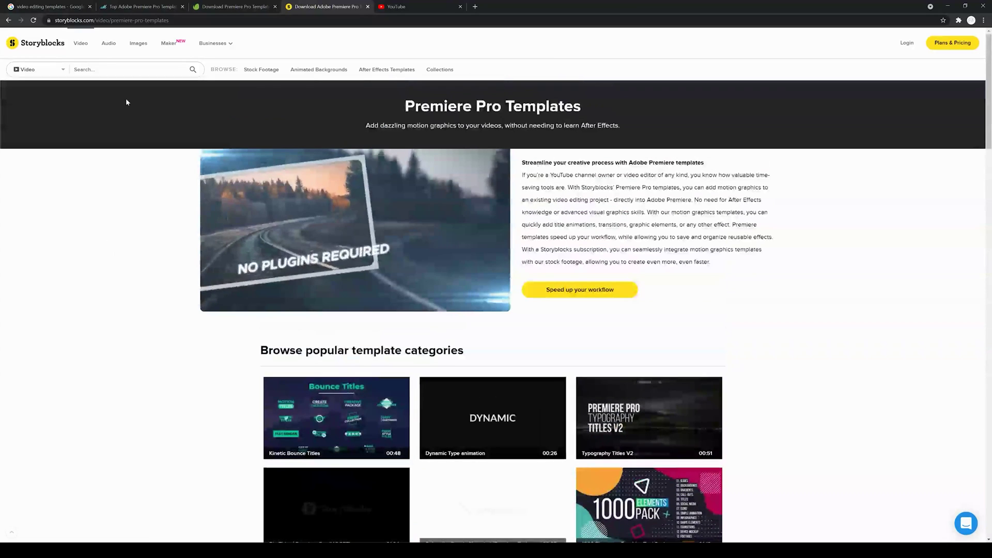
# Step: Return to Motion Array's Premiere Pro templates and filter them to free assets only
pyautogui.click(226, 7)
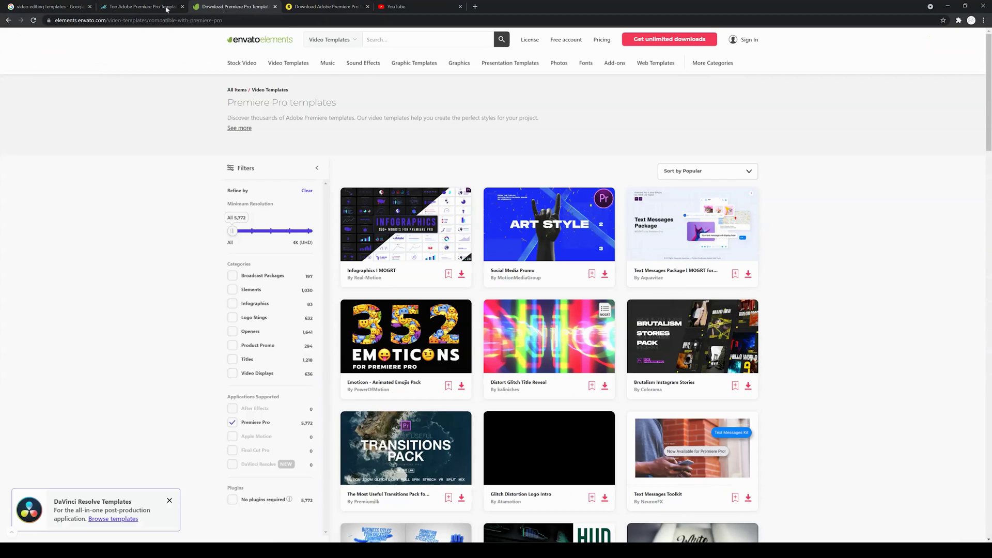
pyautogui.click(141, 7)
pyautogui.scroll(7, 263, 175)
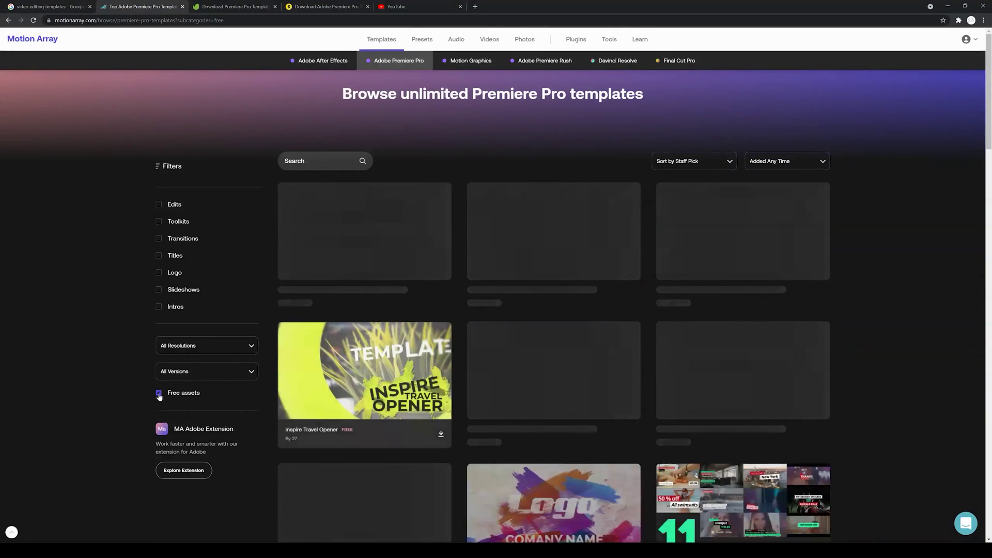
# Step: Browse the free Premiere Pro templates on Motion Array
pyautogui.scroll(-1, 377, 194)
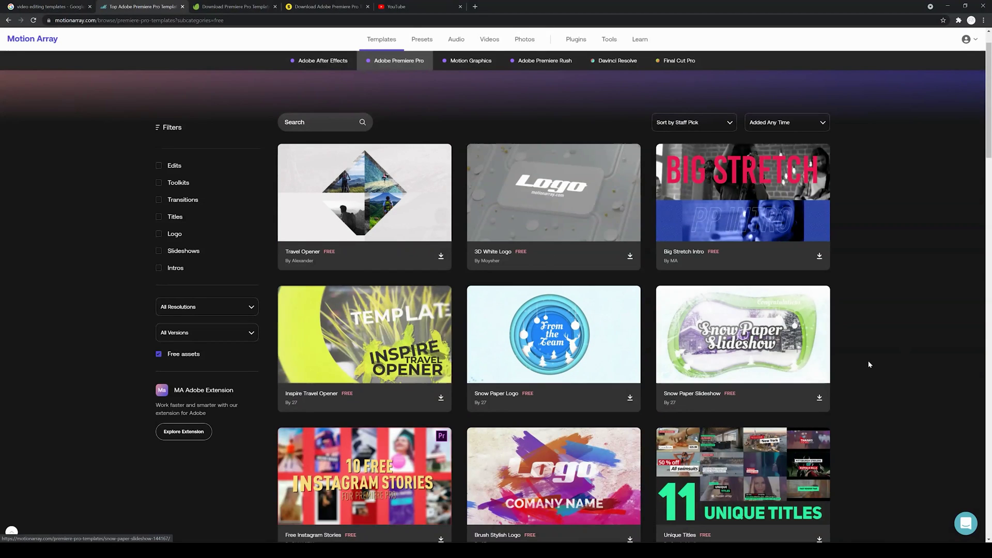
pyautogui.scroll(-1, 874, 361)
pyautogui.scroll(-1, 875, 364)
pyautogui.scroll(-4, 876, 365)
pyautogui.scroll(-3, 876, 367)
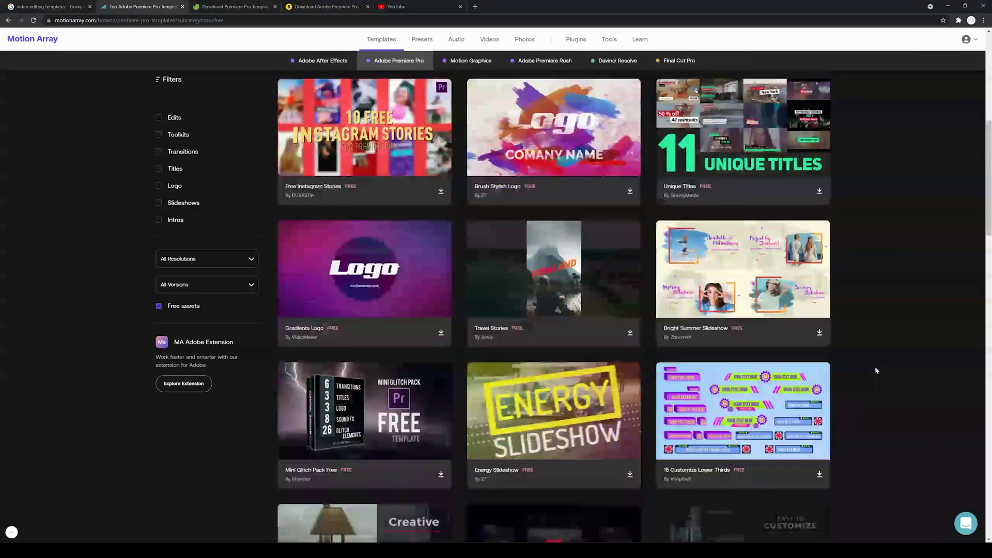
pyautogui.scroll(-5, 875, 370)
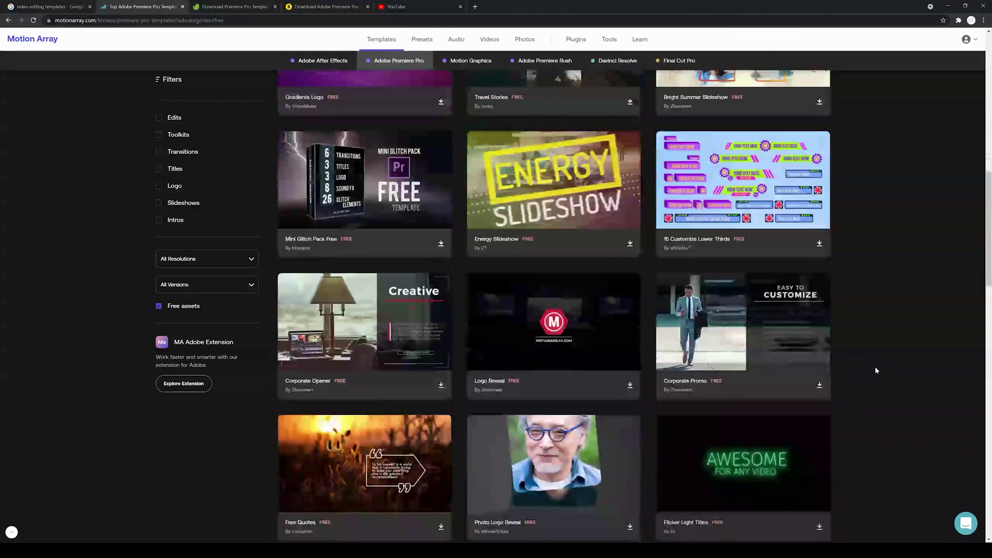
# Step: Play the previews of the free Travel Stories, Flicker Light Titles and Jumpy Logo templates on Motion Array
pyautogui.scroll(-1, 875, 370)
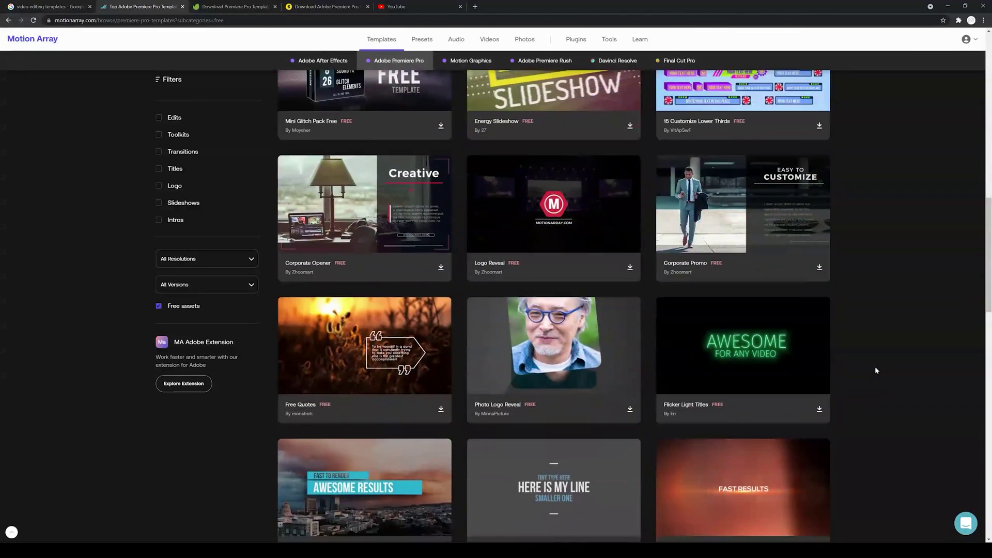
pyautogui.scroll(-1, 876, 367)
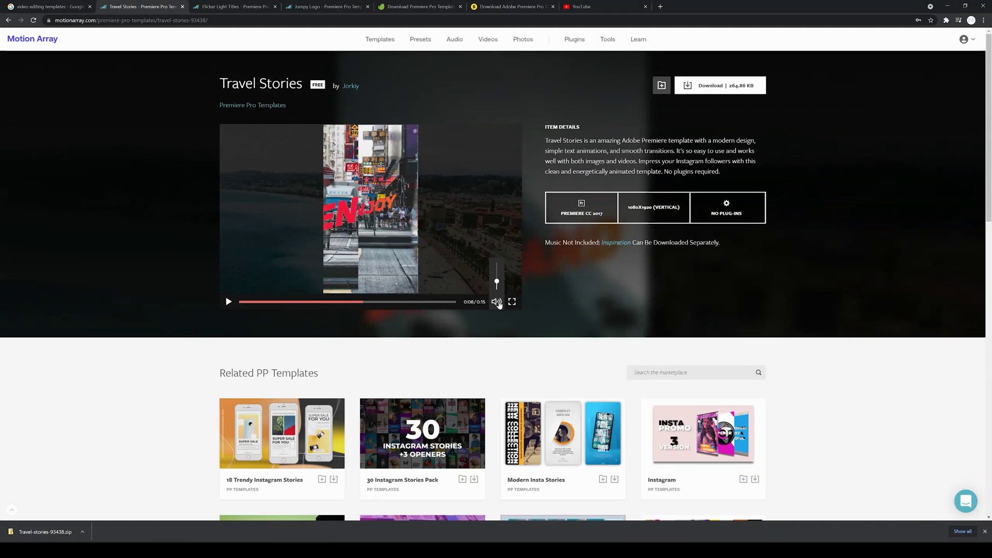
pyautogui.click(227, 304)
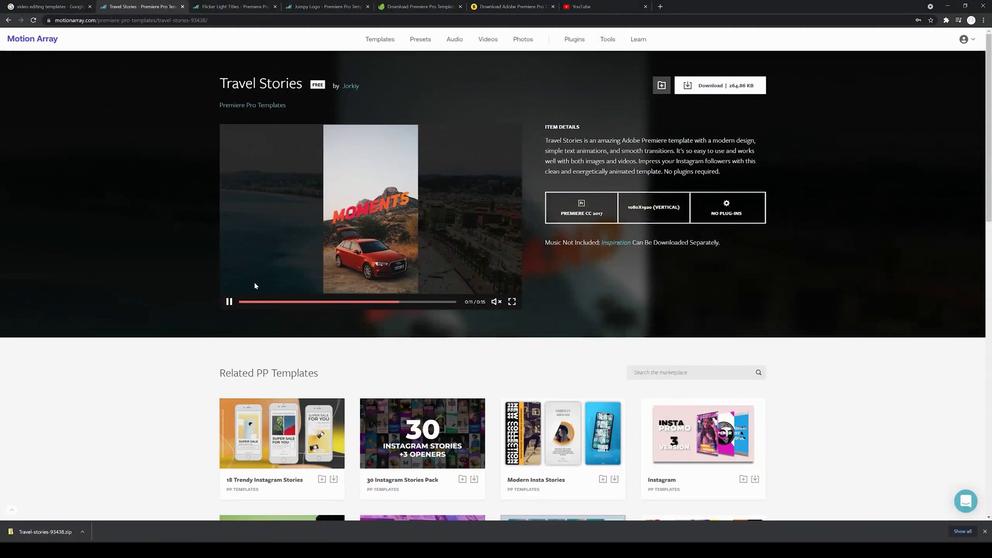
pyautogui.click(229, 302)
pyautogui.click(238, 6)
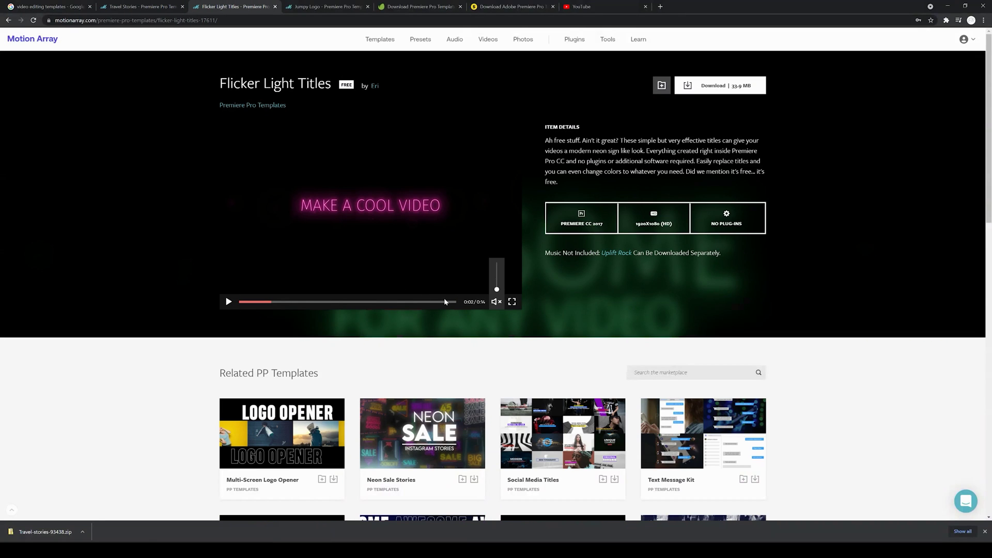
pyautogui.click(228, 303)
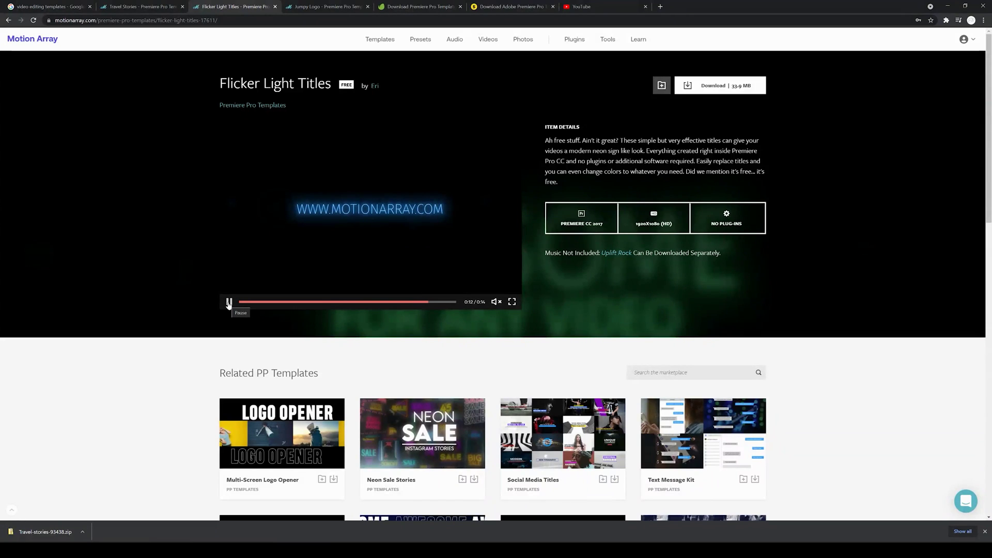
pyautogui.click(331, 7)
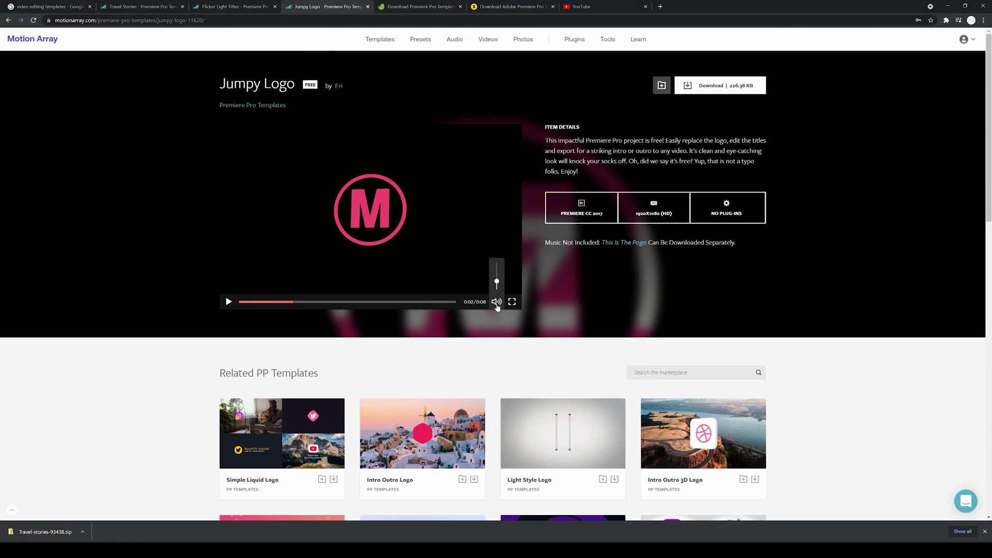
pyautogui.click(228, 302)
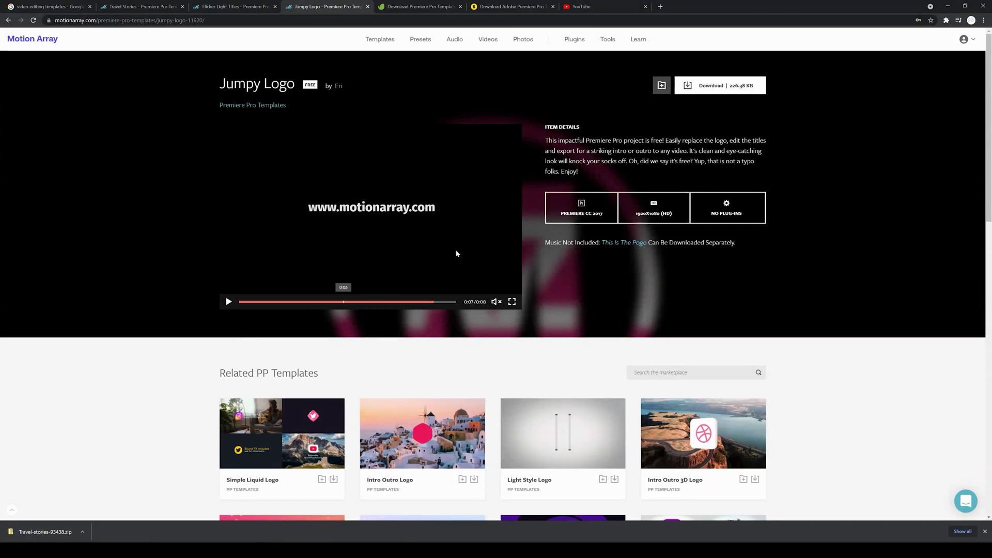
# Step: Download the Jumpy Logo, Flicker Light Titles and Travel Stories templates as zip files into the Downloads folder
pyautogui.click(718, 87)
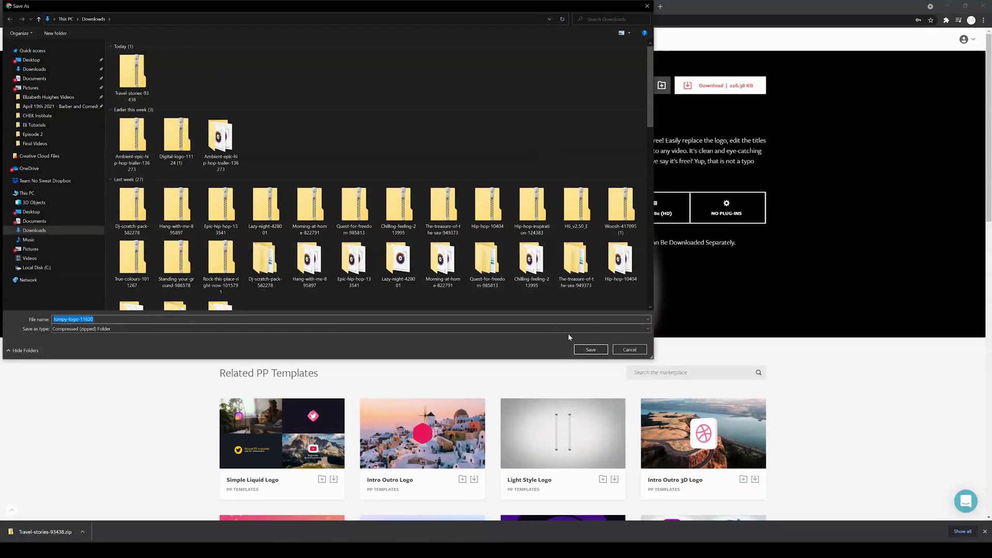
pyautogui.click(591, 350)
pyautogui.hotkey('ctrl', 'shift', 'Tab')
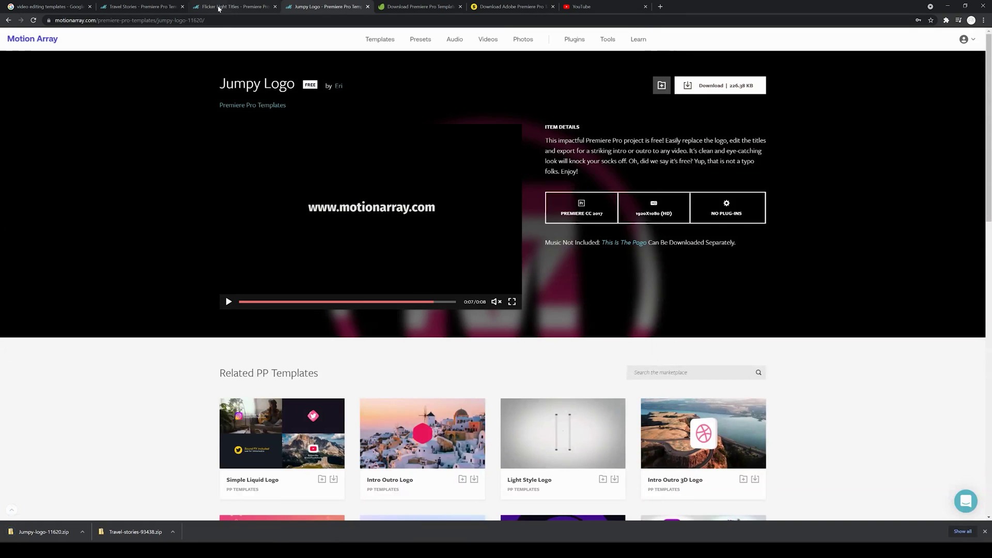
pyautogui.click(719, 86)
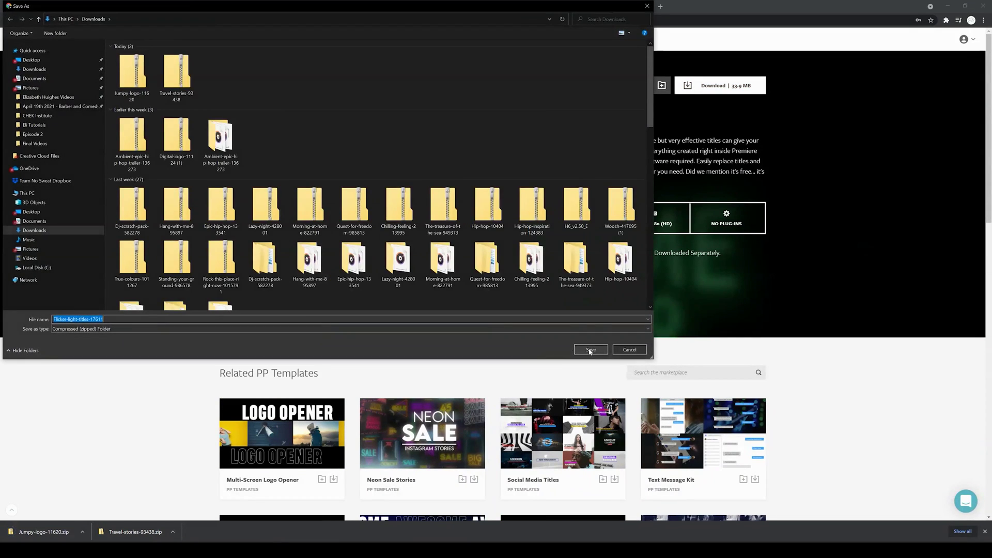
pyautogui.click(590, 350)
pyautogui.click(156, 9)
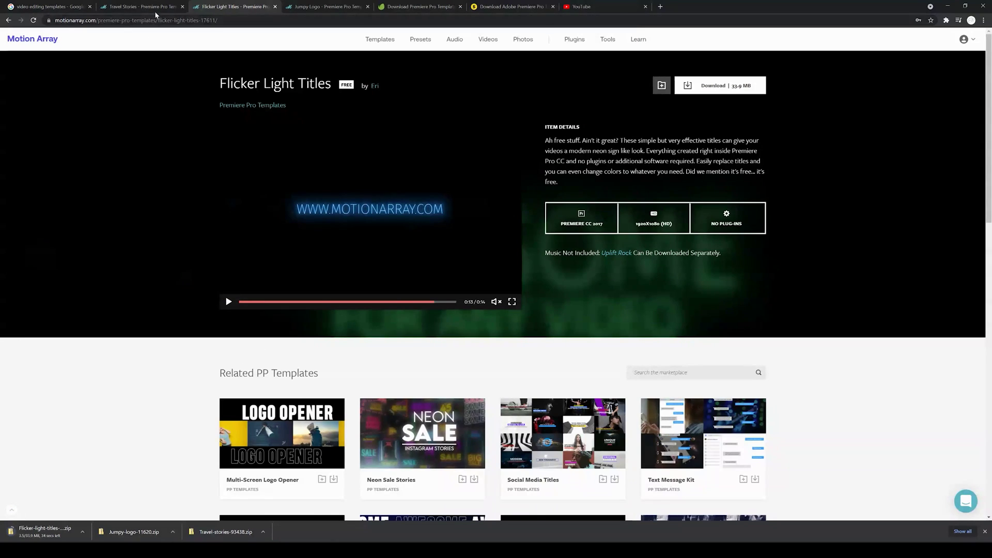
pyautogui.click(734, 86)
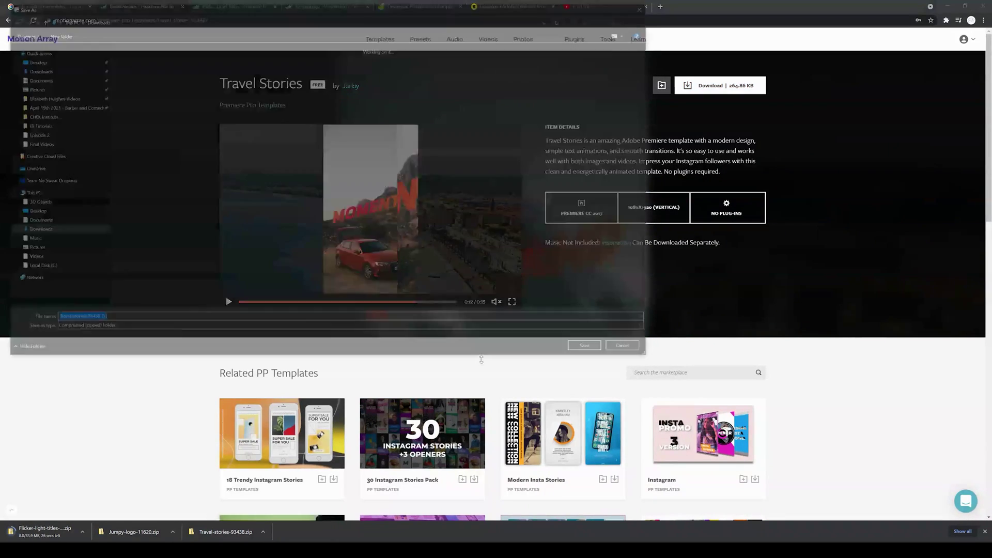
pyautogui.click(591, 350)
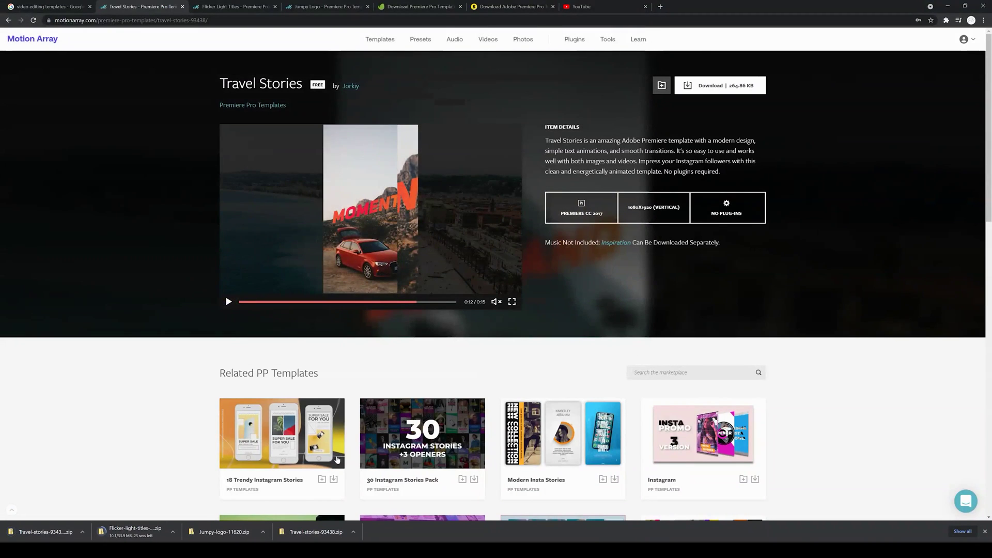
# Step: Extract the Travel-stories-93438 and Jumpy-logo-11620 archives in the Downloads folder to their default destinations
pyautogui.hotkey('alt', 'Tab')
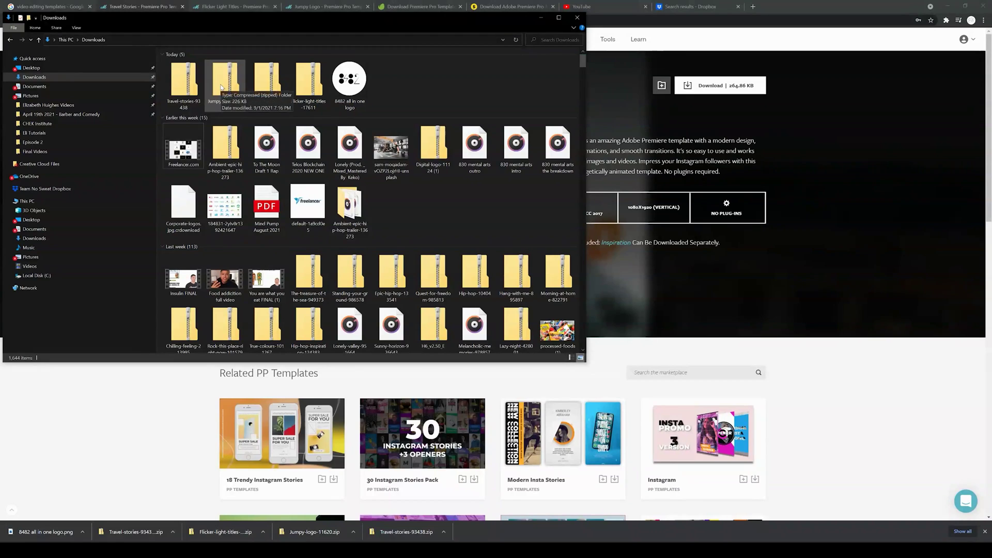
pyautogui.rightClick(181, 84)
pyautogui.click(204, 117)
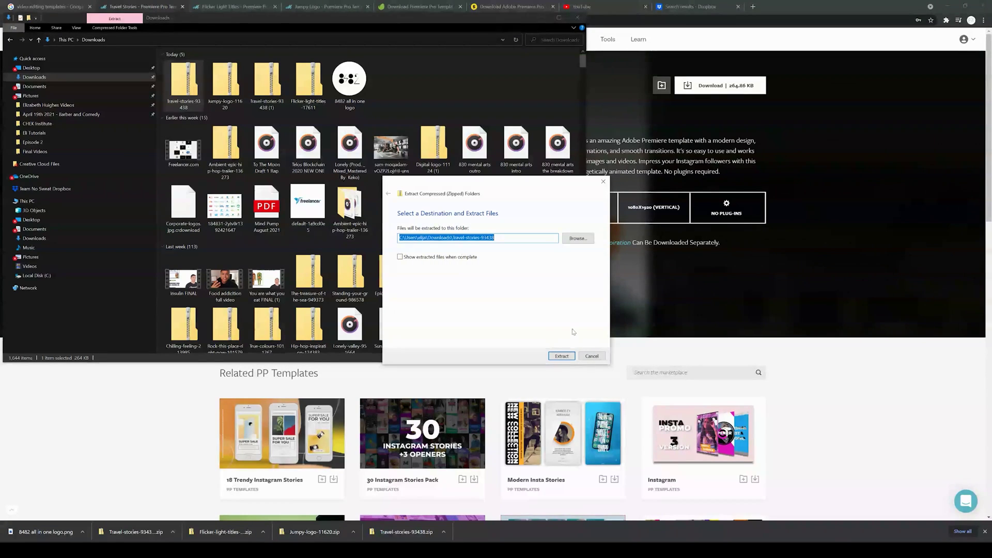
pyautogui.click(562, 356)
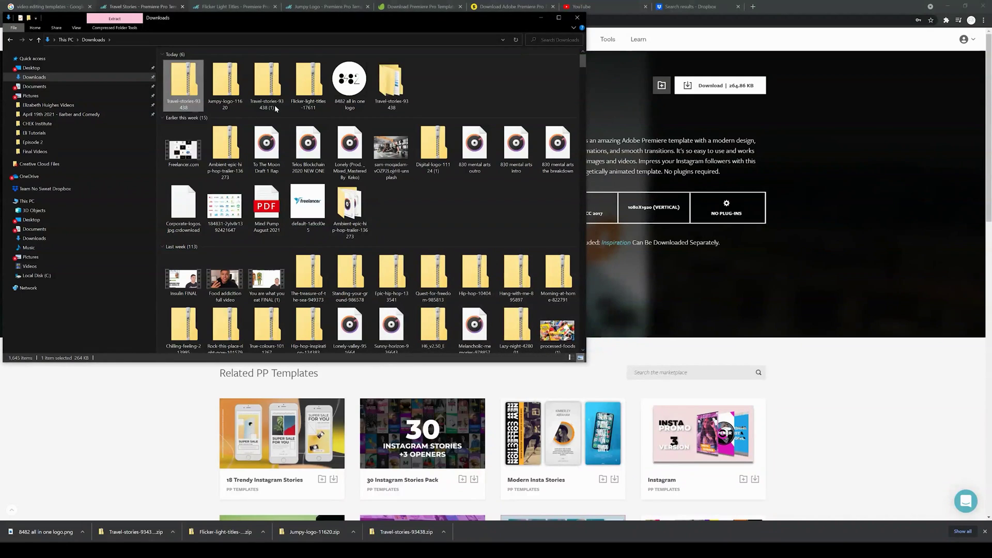
pyautogui.rightClick(220, 87)
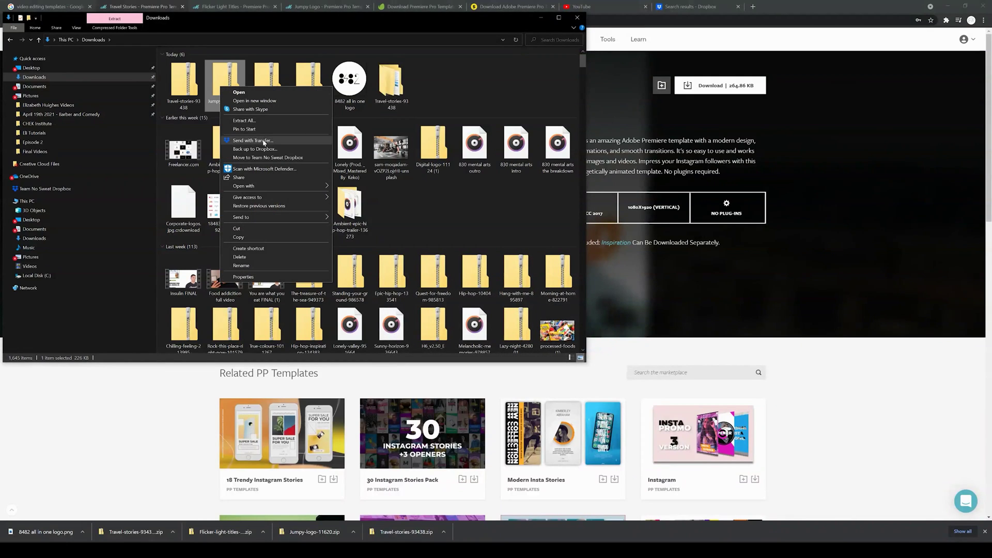
pyautogui.click(250, 121)
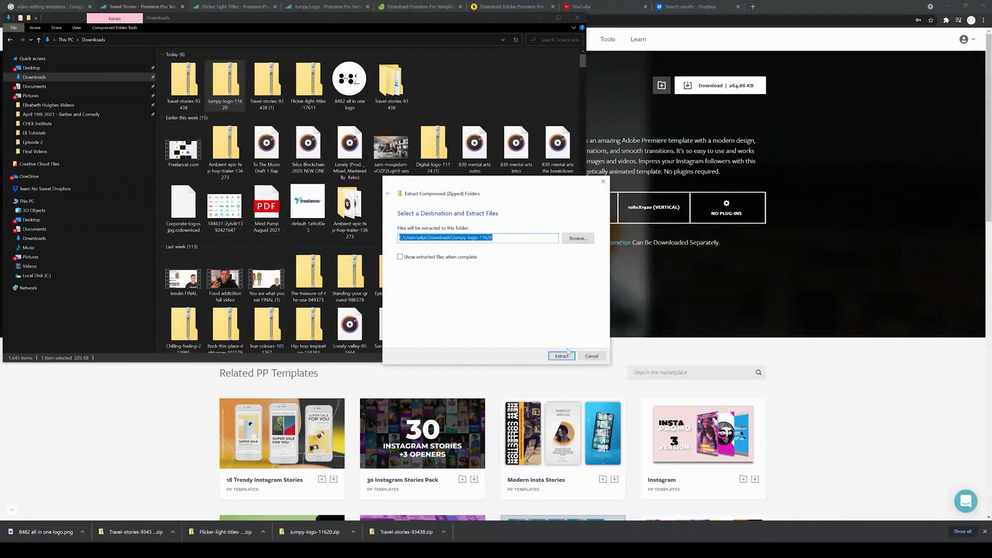
pyautogui.click(562, 356)
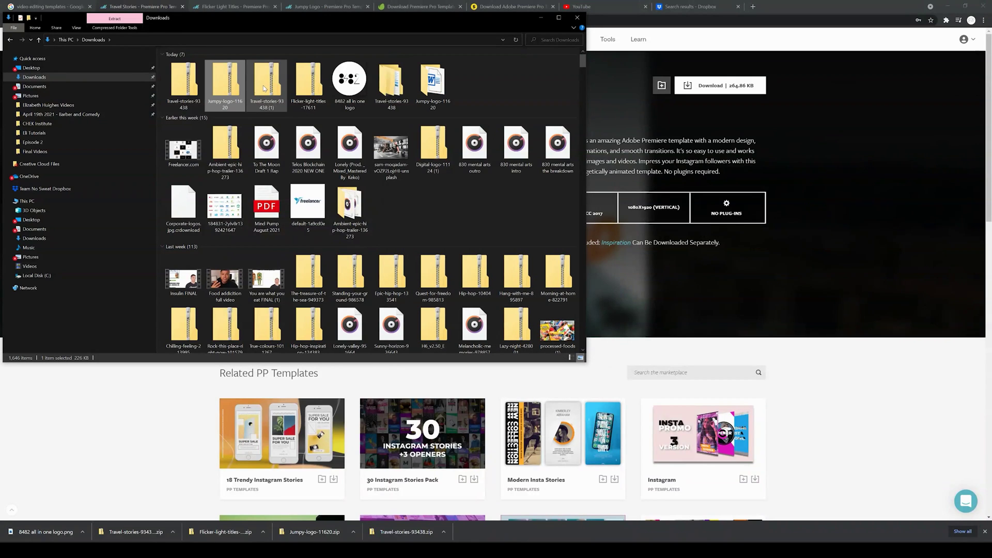
# Step: Extract the Flicker-light-titles-17611 archive in the Downloads folder to its default destination
pyautogui.rightClick(264, 87)
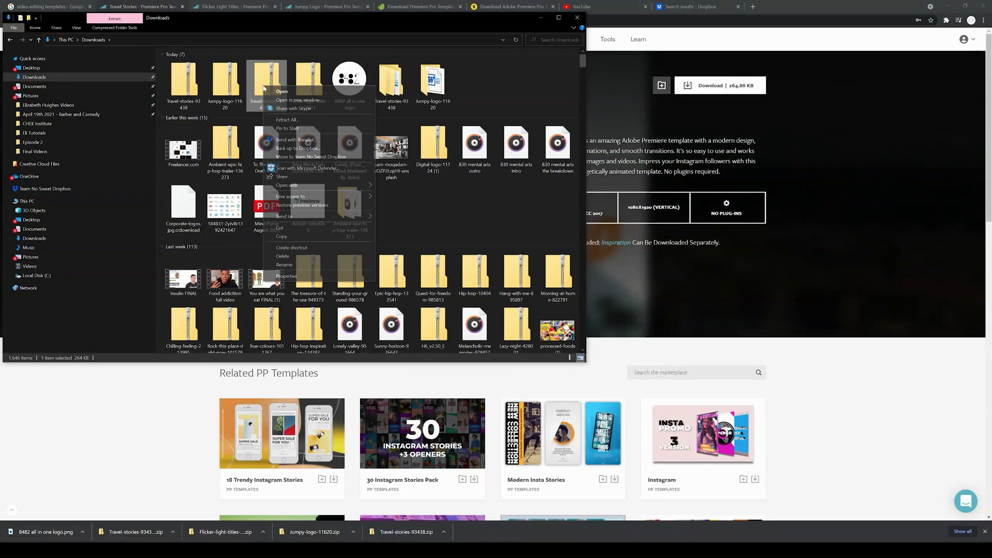
pyautogui.click(299, 82)
pyautogui.rightClick(300, 82)
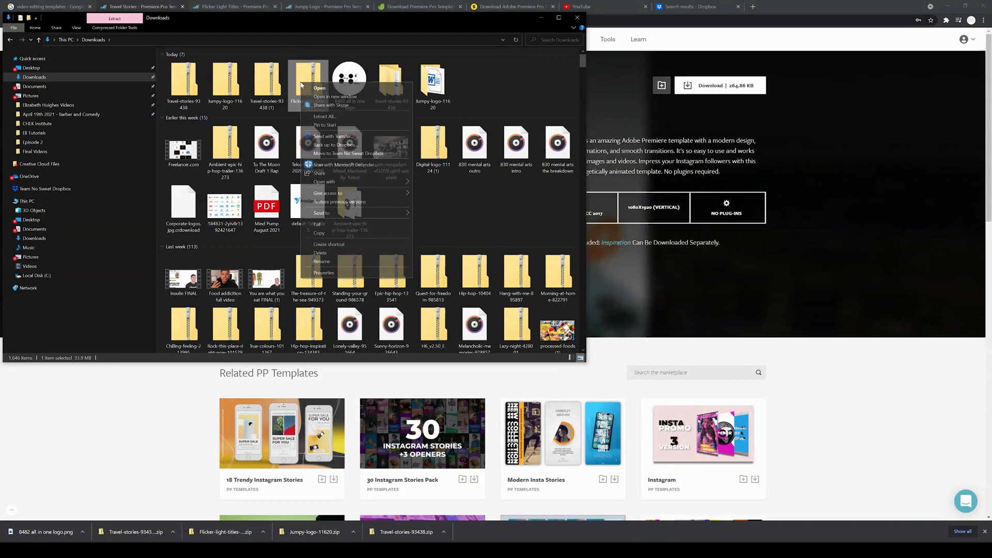
pyautogui.click(324, 117)
pyautogui.click(569, 356)
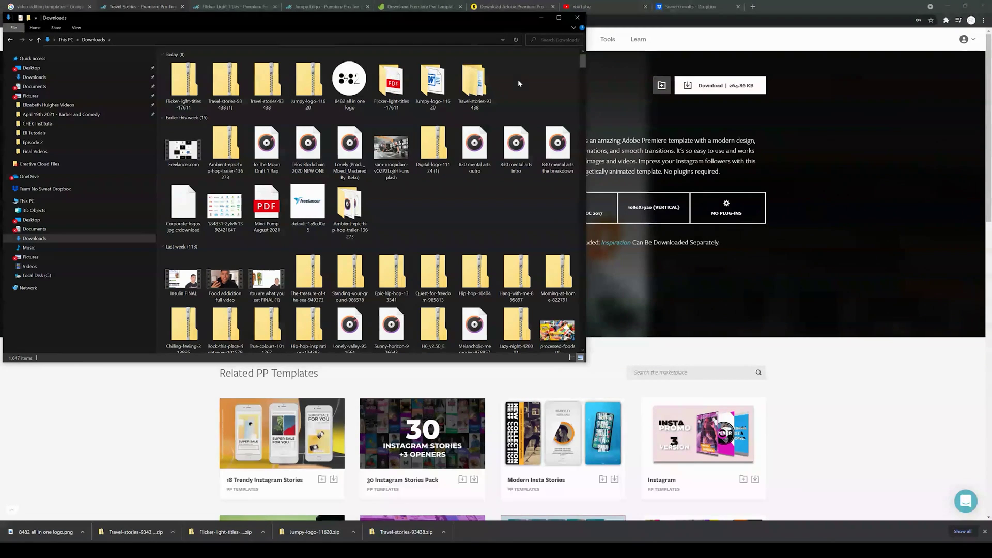
# Step: Open the Jumpy Logo 02 project in Premiere Pro from the extracted template's Jumpy Logo Premiere Pro folder
pyautogui.doubleClick(441, 78)
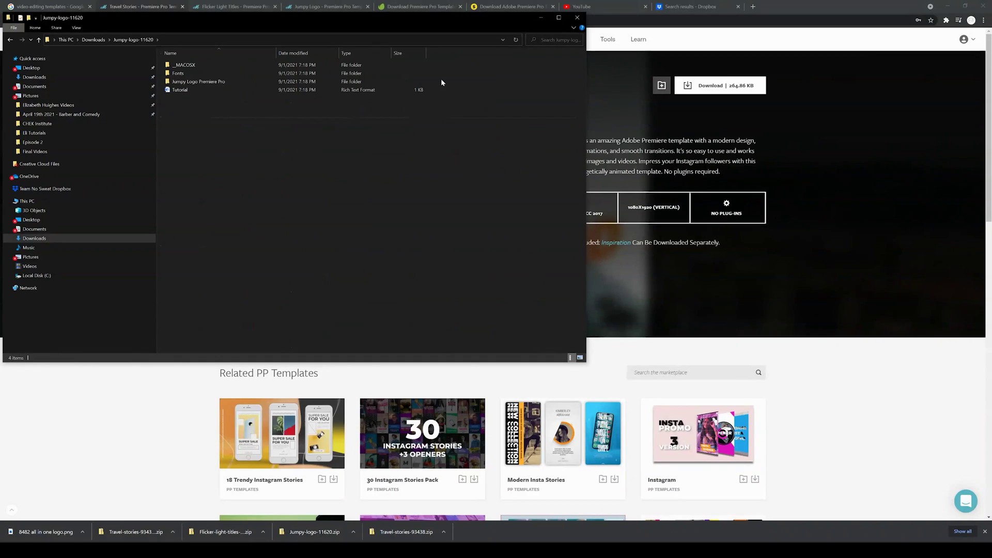
pyautogui.doubleClick(213, 83)
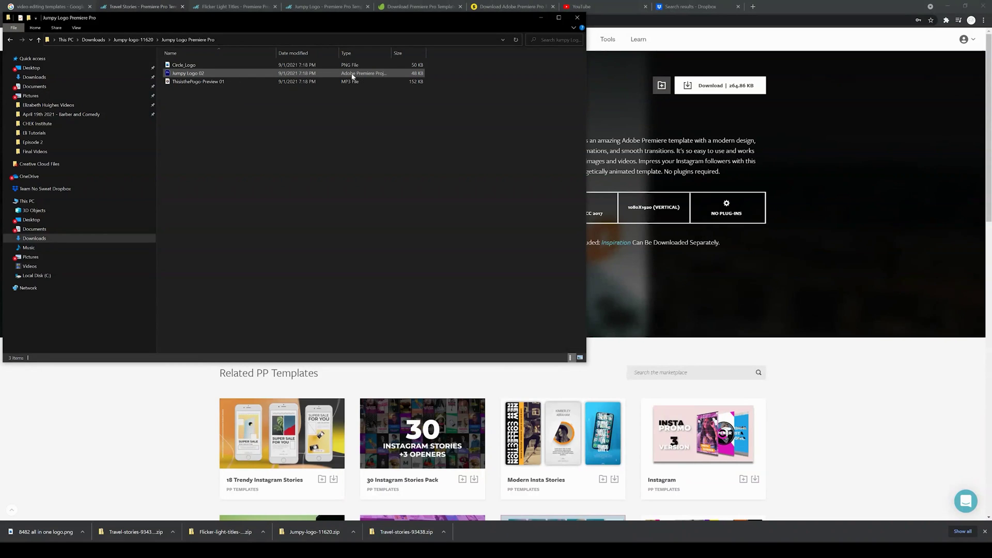
pyautogui.click(194, 76)
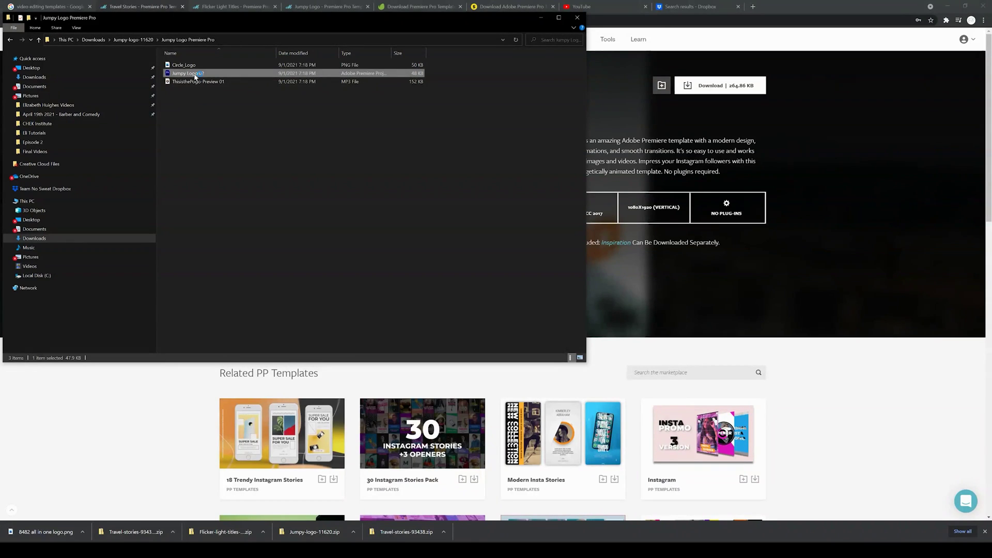
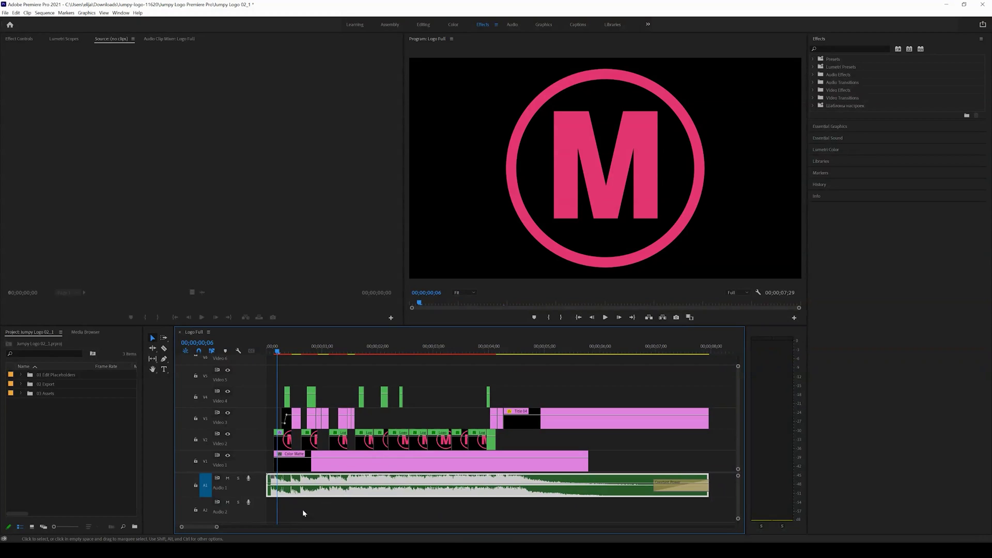
# Step: Open the nested Logo sequence from the Logo Full timeline and place the playhead at 00;00;10;19
pyautogui.moveTo(217, 528); pyautogui.dragTo(206, 532)
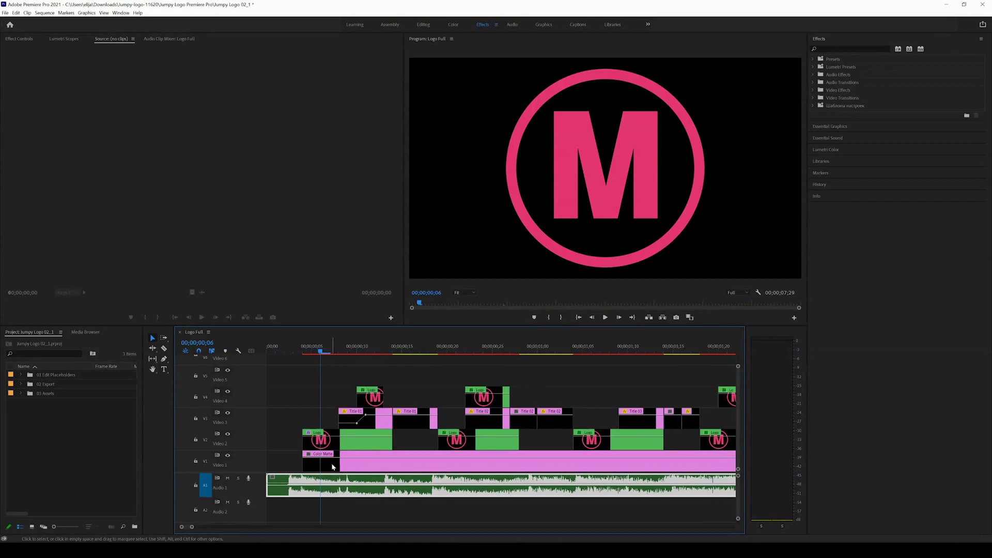
pyautogui.click(351, 349)
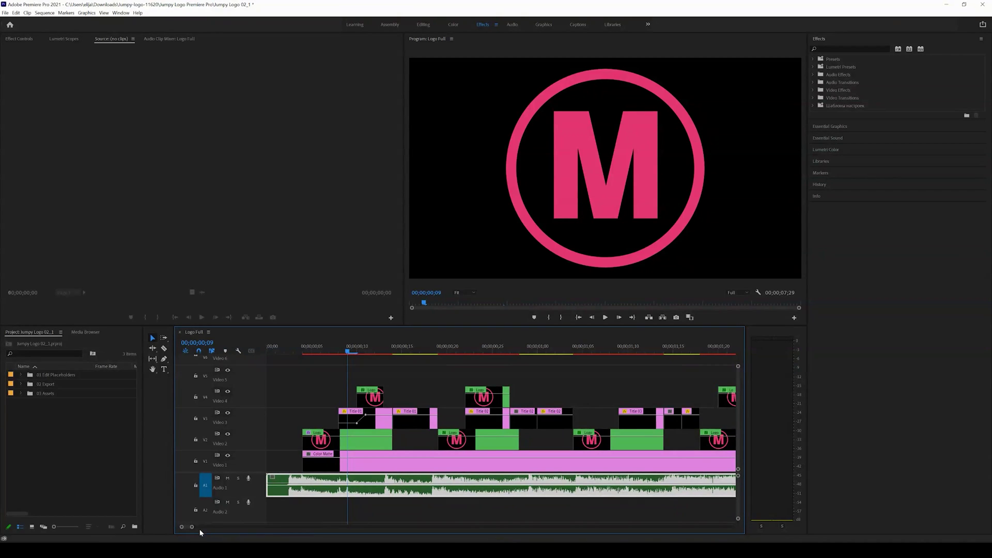
pyautogui.moveTo(192, 528); pyautogui.dragTo(211, 537)
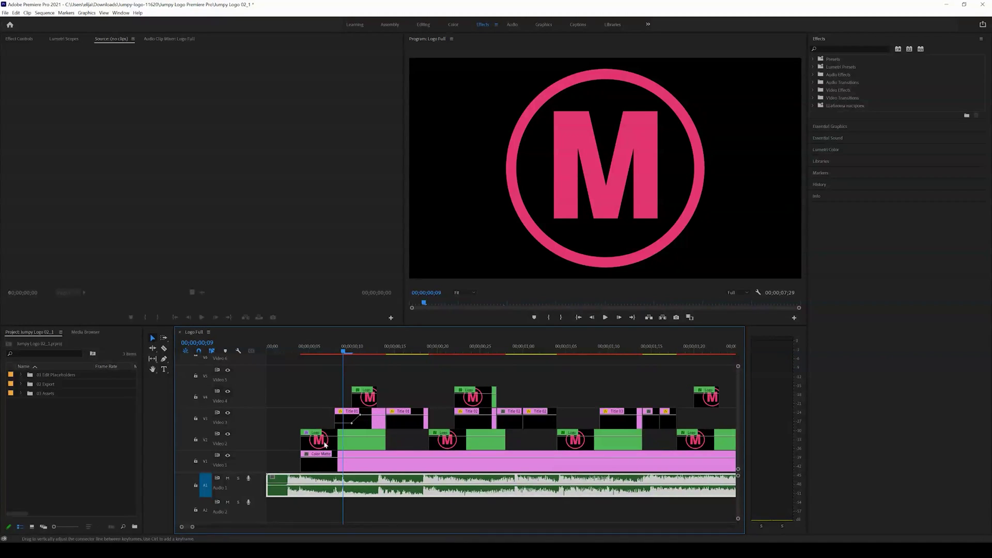
pyautogui.doubleClick(348, 442)
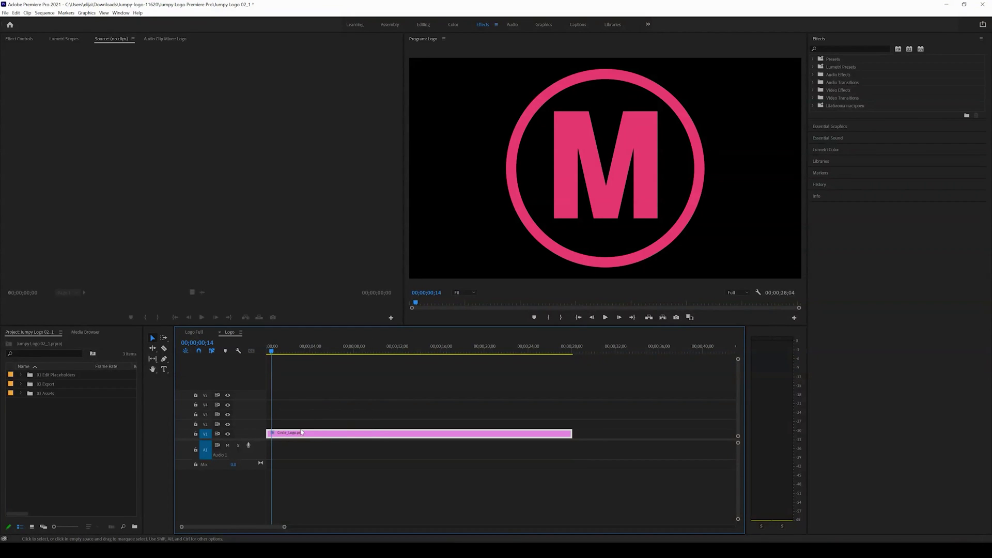
pyautogui.moveTo(381, 348); pyautogui.dragTo(382, 350)
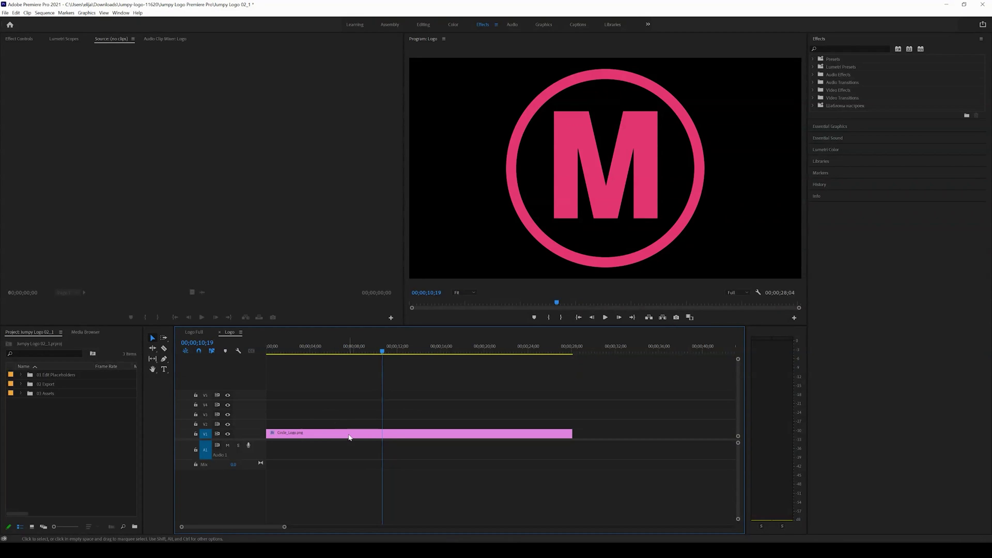
# Step: Bring 8482 all in one logo.png from the Downloads folder into the Logo sequence on track V3, above Circle_Logo.png
pyautogui.click(234, 541)
pyautogui.click(34, 77)
pyautogui.moveTo(358, 101); pyautogui.dragTo(572, 413)
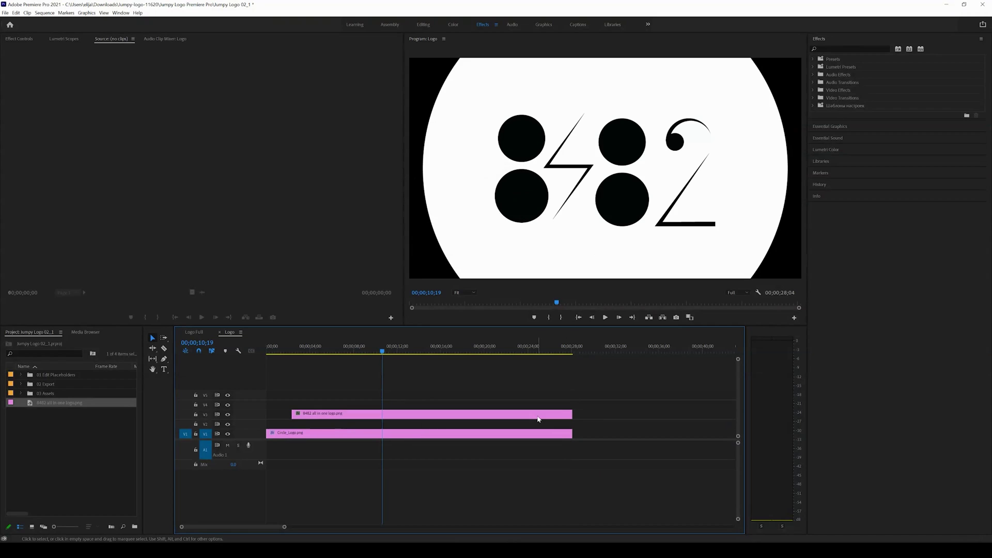
# Step: Scale the 8482 logo clip to 54 and extend it from the sequence start to about 00;00;34;27
pyautogui.click(19, 39)
pyautogui.moveTo(125, 87); pyautogui.dragTo(95, 89)
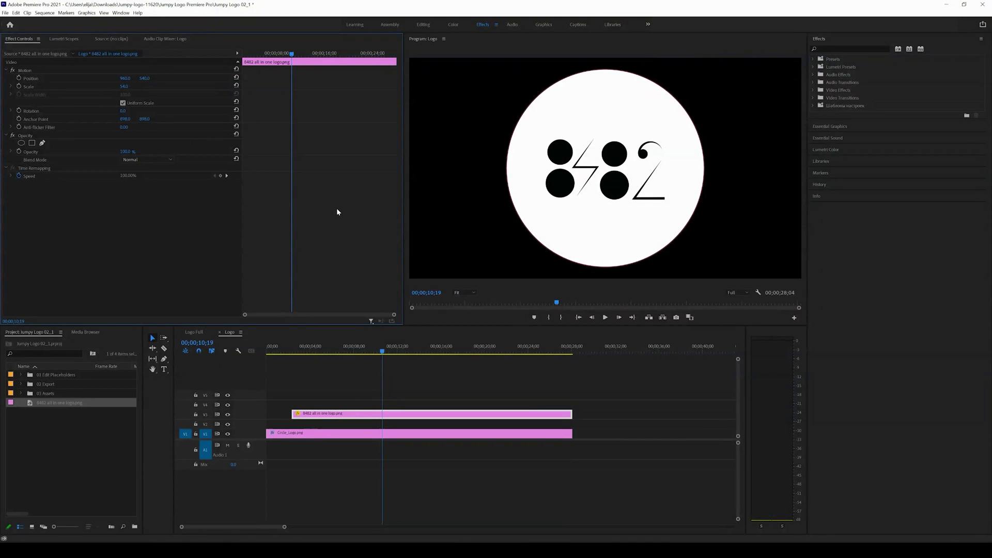
pyautogui.moveTo(288, 413); pyautogui.dragTo(266, 414)
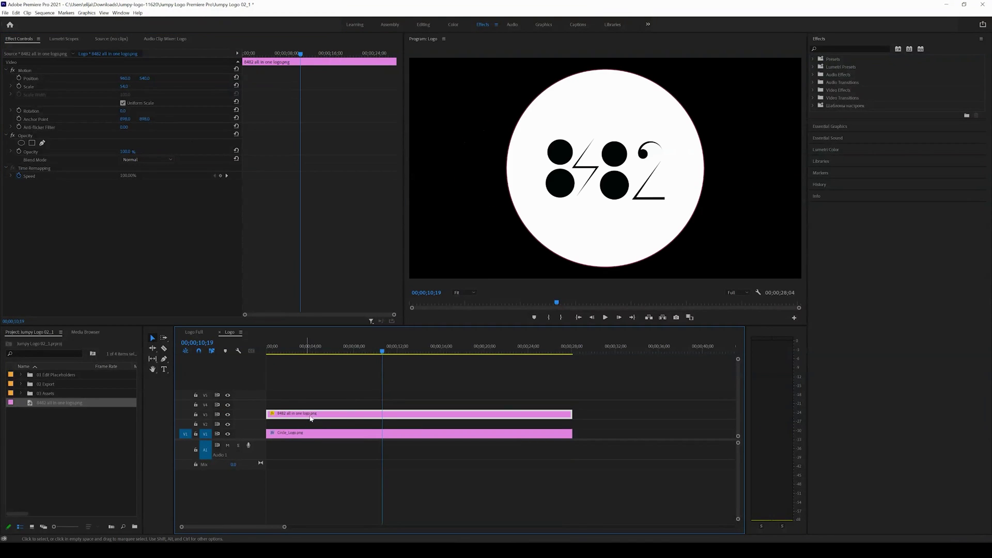
pyautogui.moveTo(571, 414); pyautogui.dragTo(646, 414)
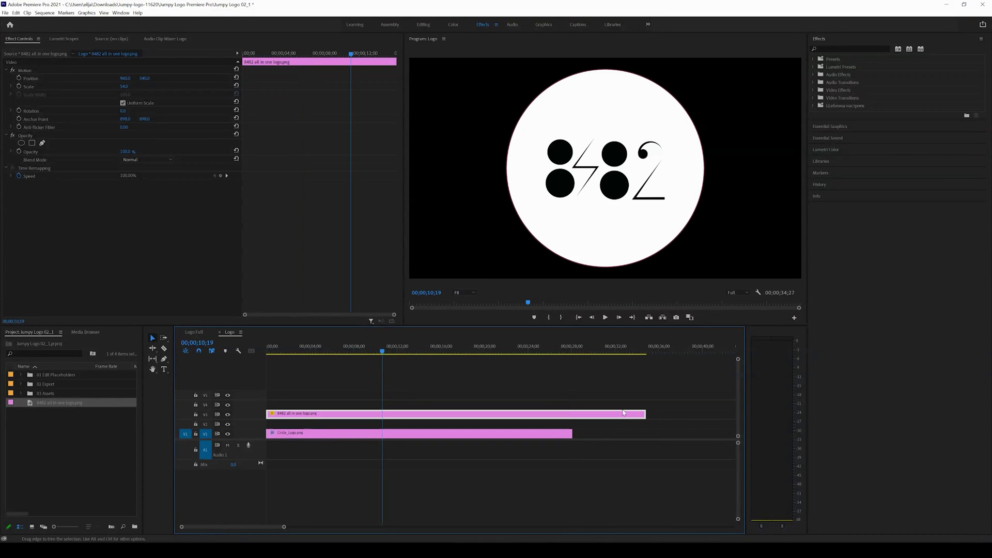
# Step: Move the 8482 logo clip down to track V1 so it overwrites Circle_Logo.png, and return to the Logo Full sequence
pyautogui.moveTo(560, 413); pyautogui.dragTo(553, 441)
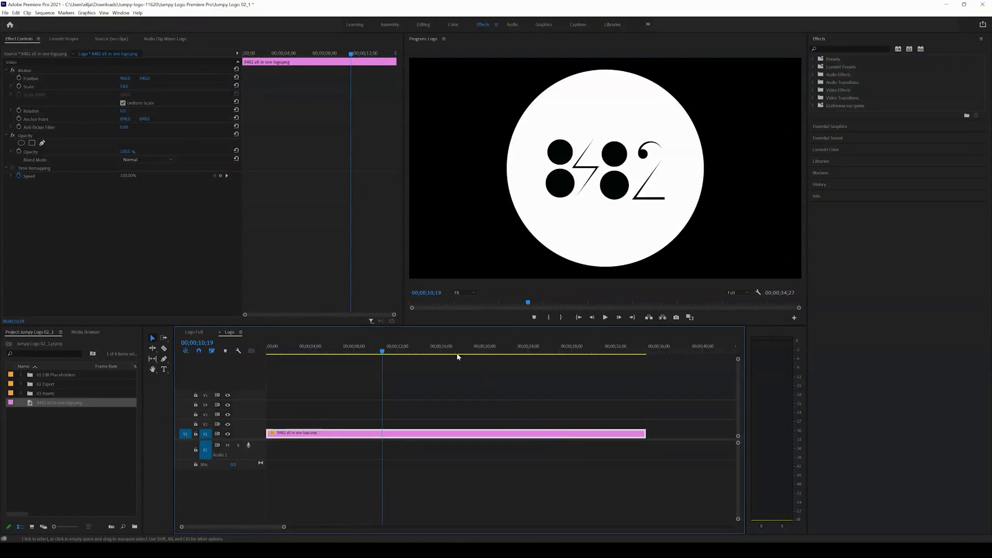
pyautogui.moveTo(391, 349); pyautogui.dragTo(421, 352)
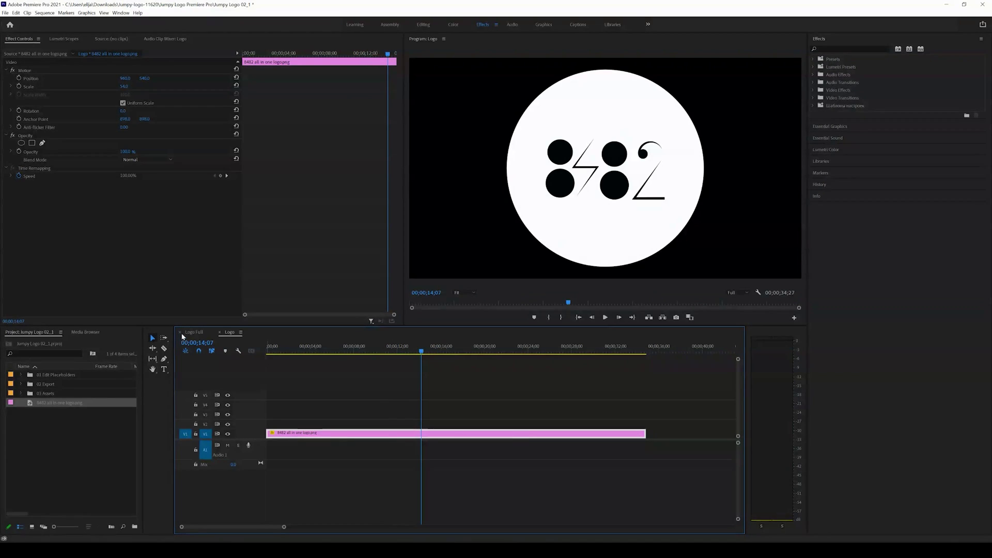
pyautogui.click(220, 333)
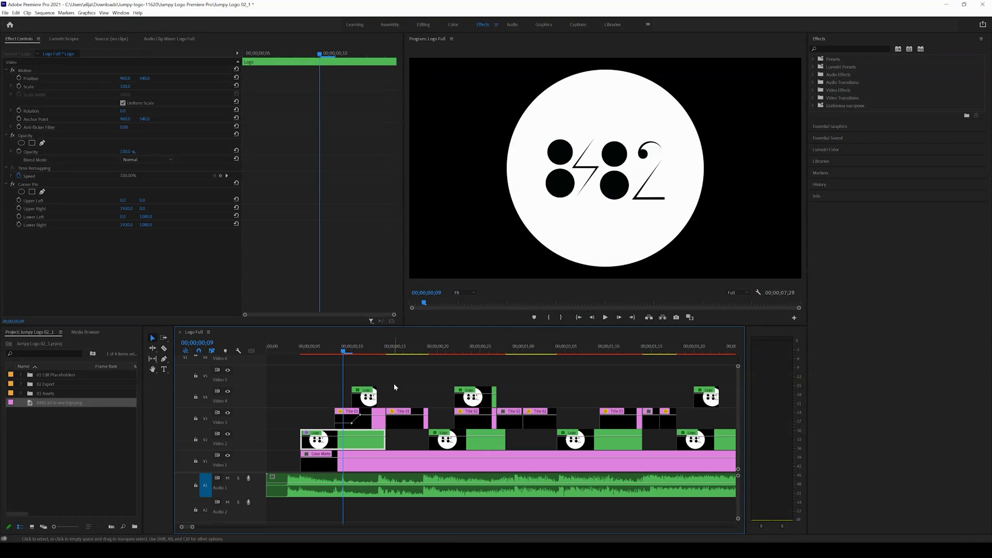
# Step: Mute the Audio 1 track and preview the Logo Full sequence from 00;00;00;03
pyautogui.moveTo(343, 351)
pyautogui.mouseDown()
pyautogui.moveTo(380, 352)
pyautogui.moveTo(317, 351)
pyautogui.moveTo(326, 352)
pyautogui.mouseUp()
pyautogui.click(227, 478)
pyautogui.click(299, 352)
pyautogui.click(293, 351)
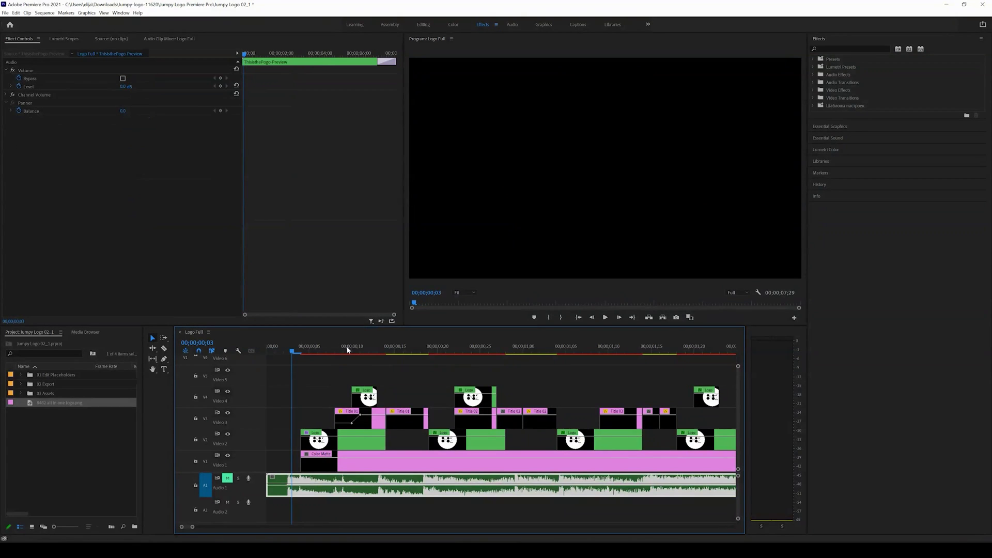
pyautogui.click(608, 318)
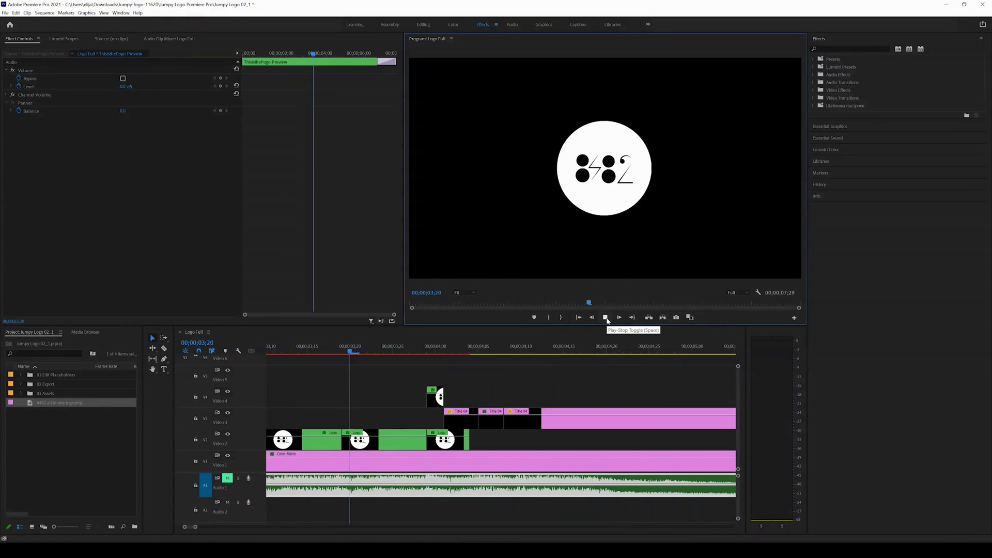
pyautogui.click(606, 317)
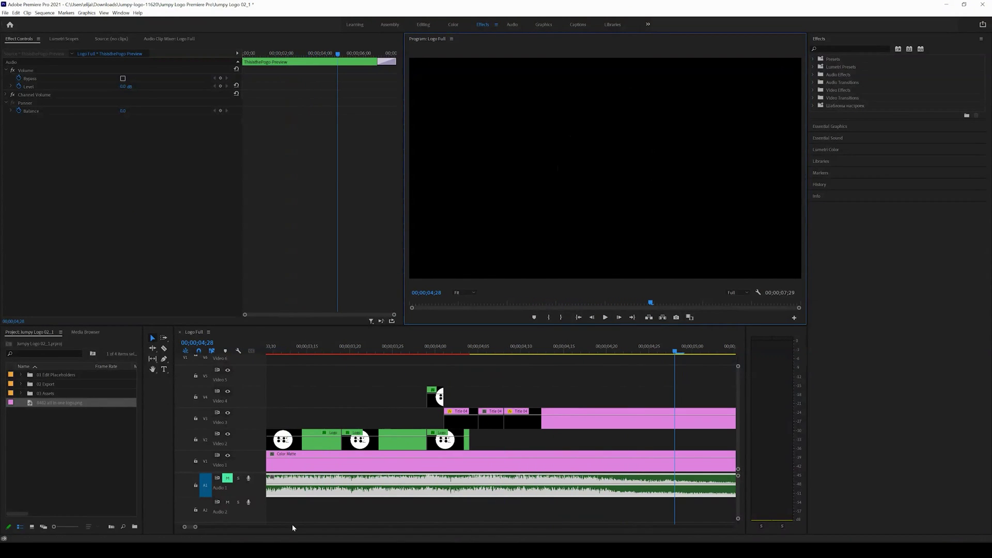
# Step: Fit the whole Logo Full sequence in the timeline and replay it from the start to check the logo animation
pyautogui.moveTo(196, 529); pyautogui.dragTo(262, 527)
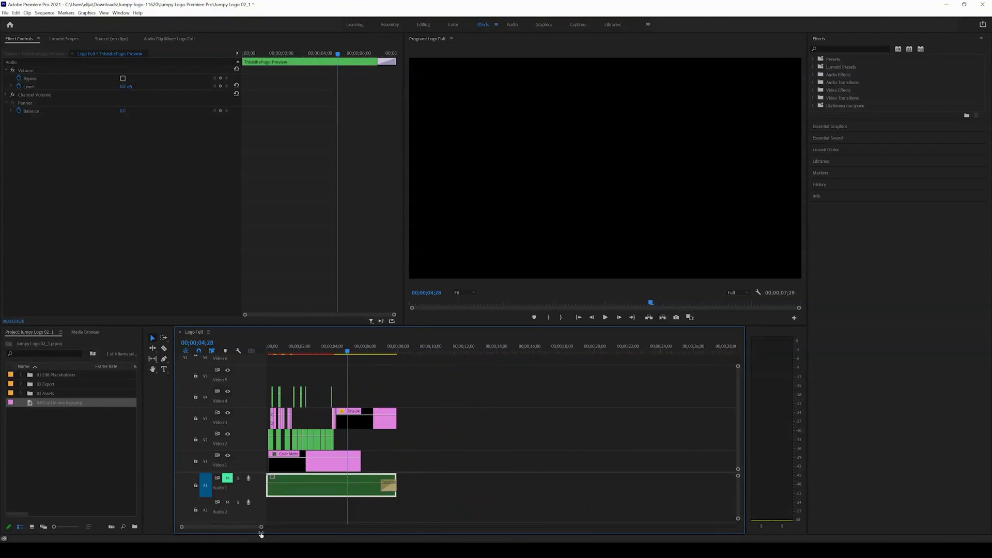
pyautogui.press('Home')
pyautogui.click(605, 318)
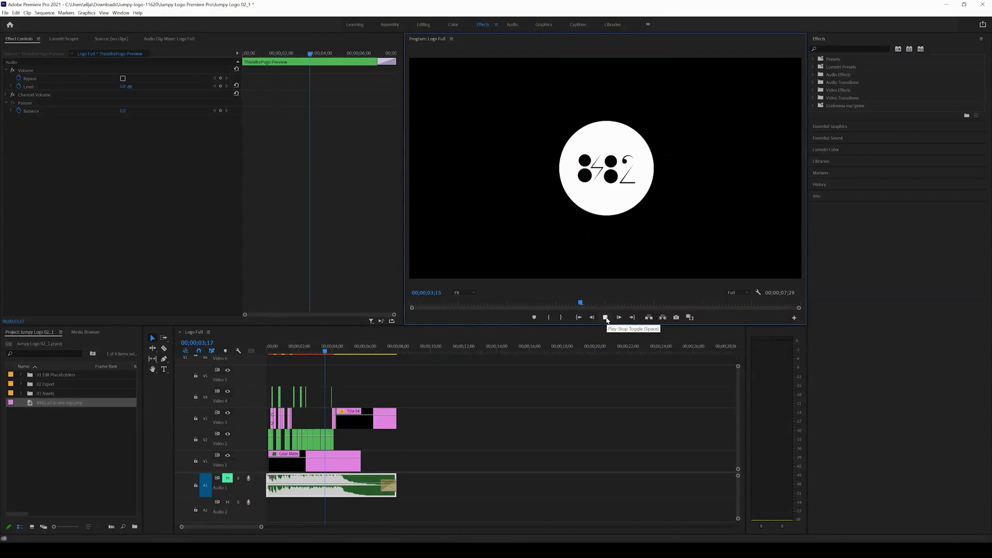
pyautogui.click(606, 317)
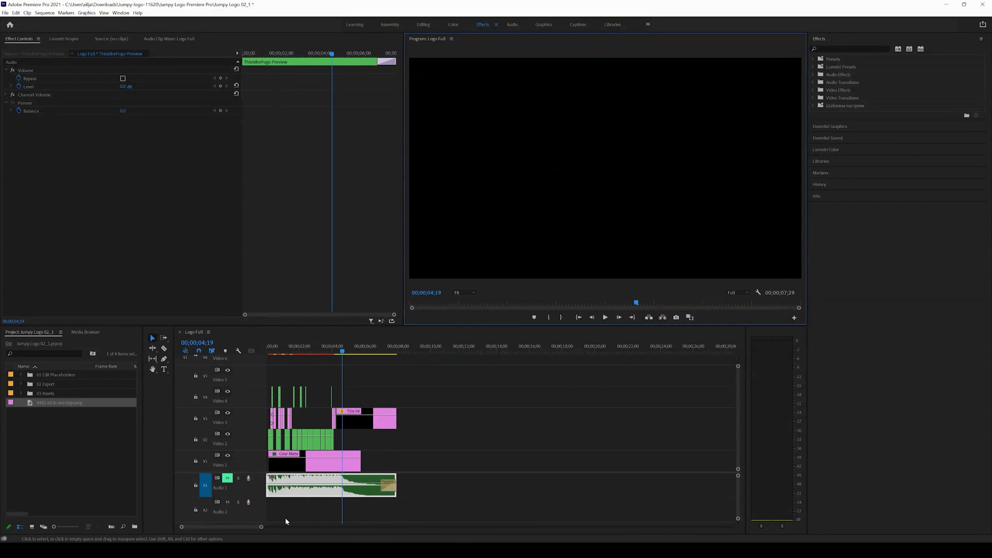
# Step: Scrub through the Logo Full sequence up to 00;00;03;27 to examine how the logo clips animate
pyautogui.moveTo(261, 527); pyautogui.dragTo(207, 526)
pyautogui.moveTo(286, 352); pyautogui.dragTo(445, 377)
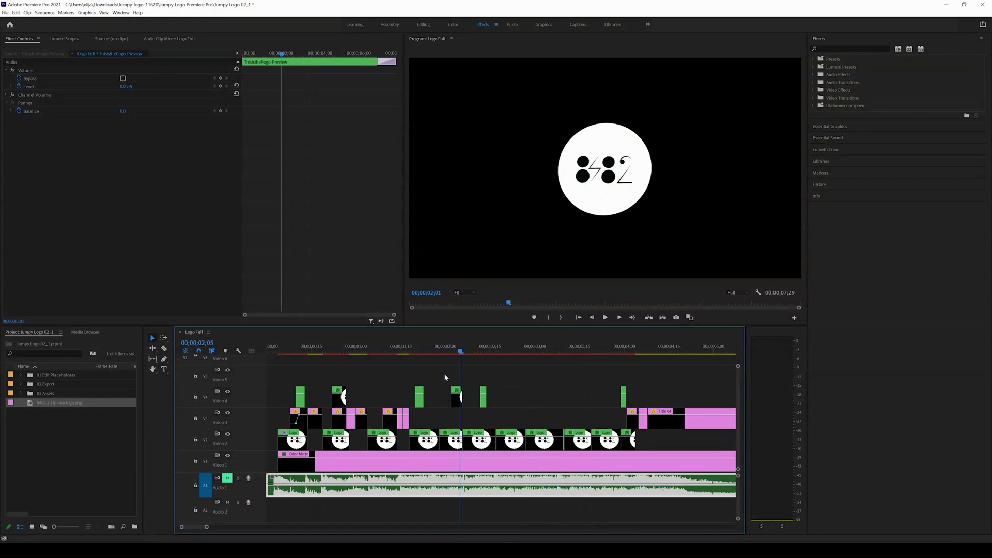
pyautogui.moveTo(207, 530); pyautogui.dragTo(240, 528)
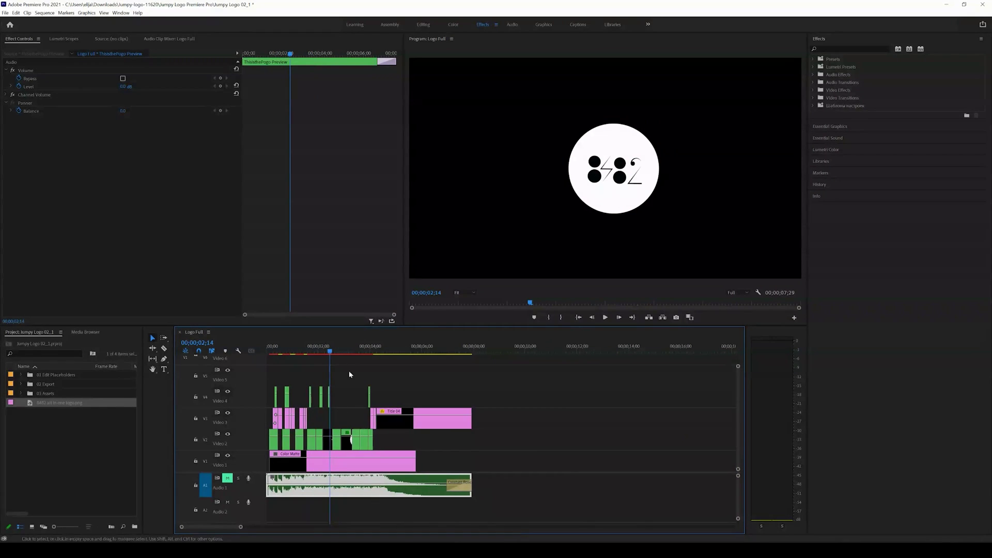
pyautogui.click(276, 353)
pyautogui.moveTo(277, 354); pyautogui.dragTo(326, 370)
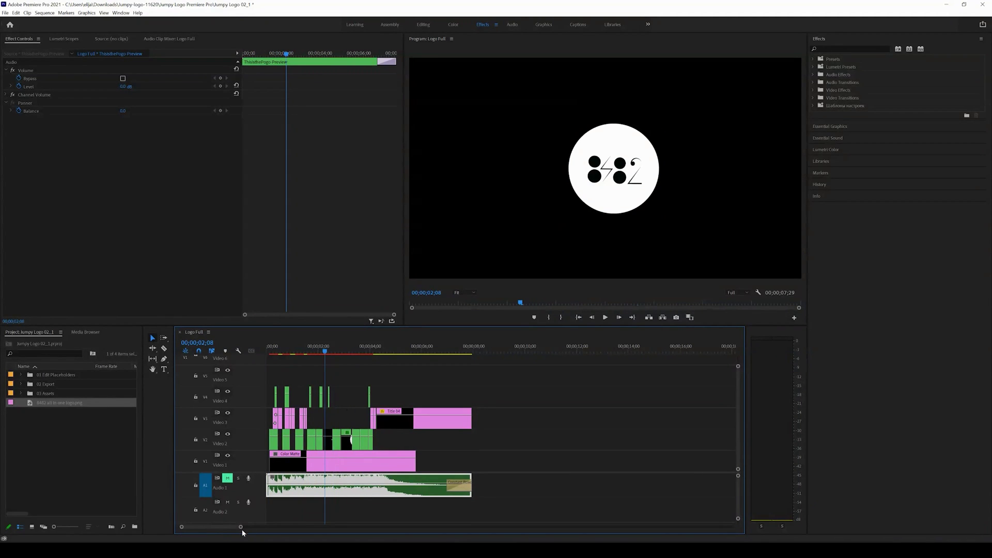
pyautogui.moveTo(241, 528); pyautogui.dragTo(217, 528)
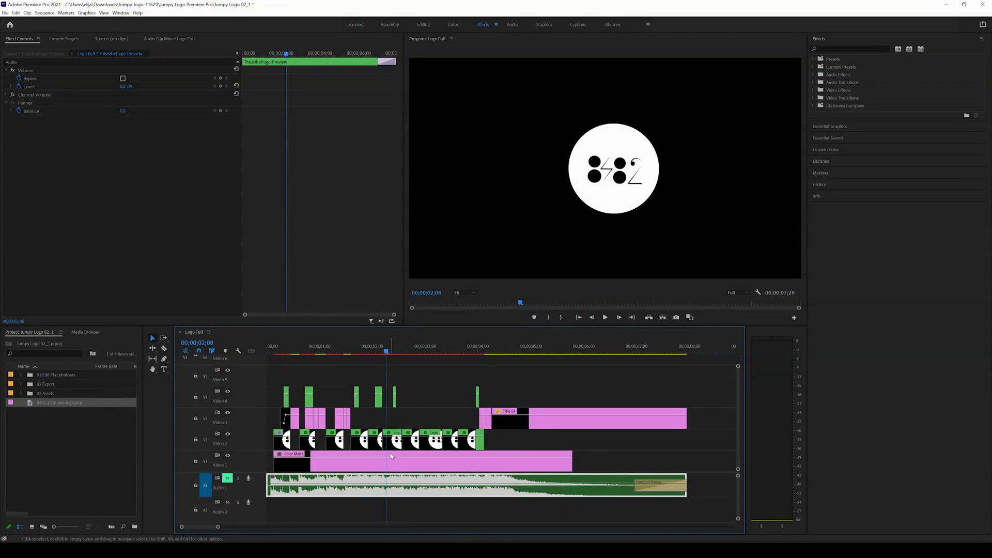
pyautogui.moveTo(394, 350); pyautogui.dragTo(471, 393)
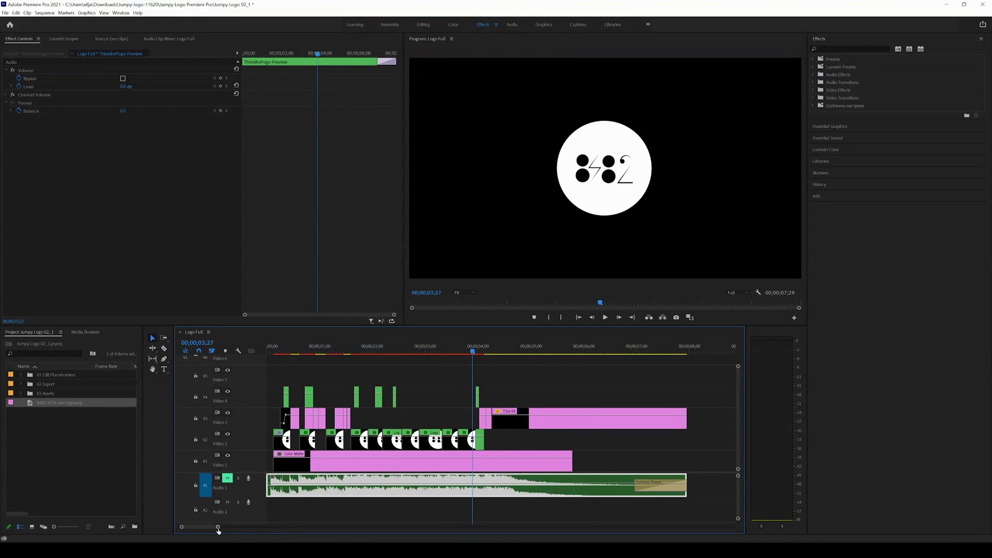
pyautogui.press('=')
pyautogui.press('=')
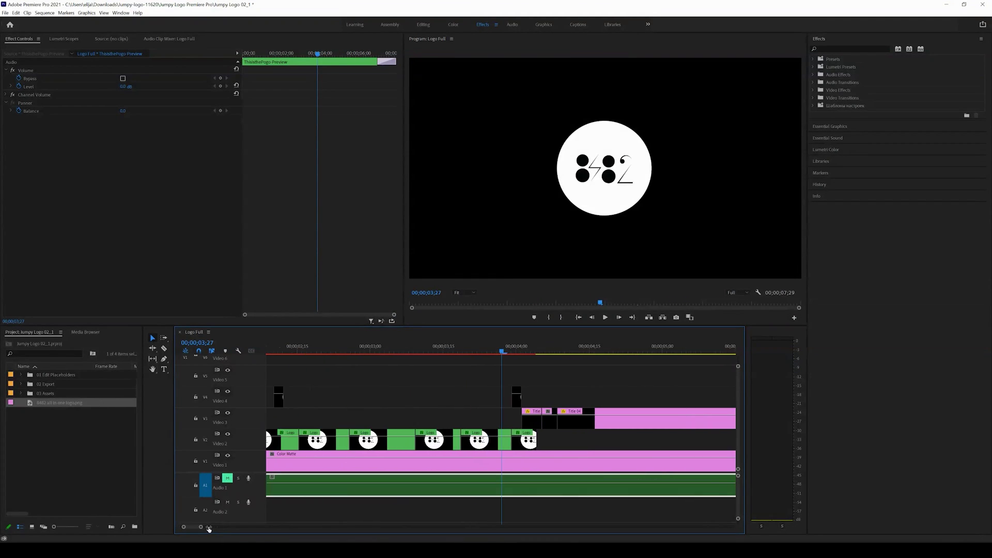
# Step: Inspect the contents of a nested Logo clip near 00;00;04;00, and return to Logo Full to review the remaining logo clips
pyautogui.doubleClick(477, 446)
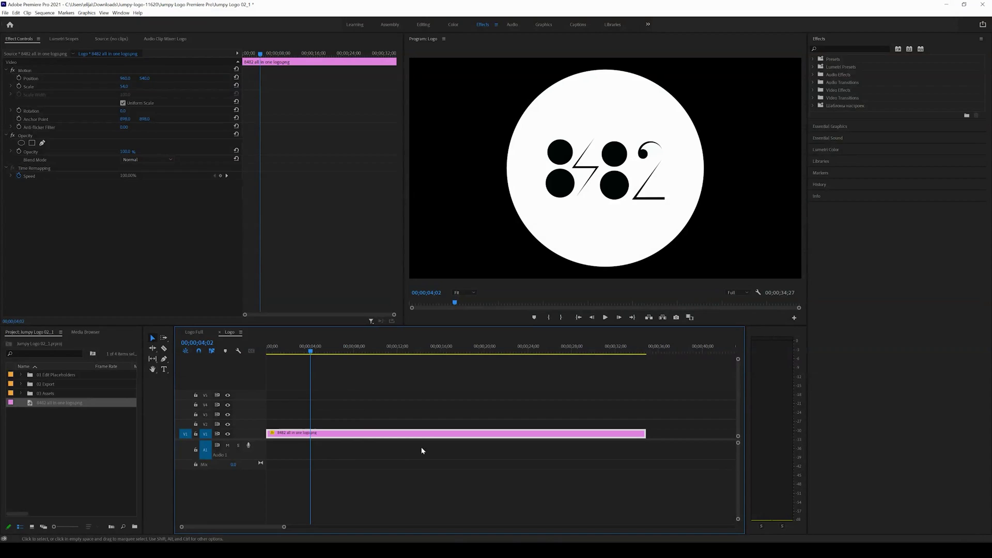
pyautogui.click(220, 335)
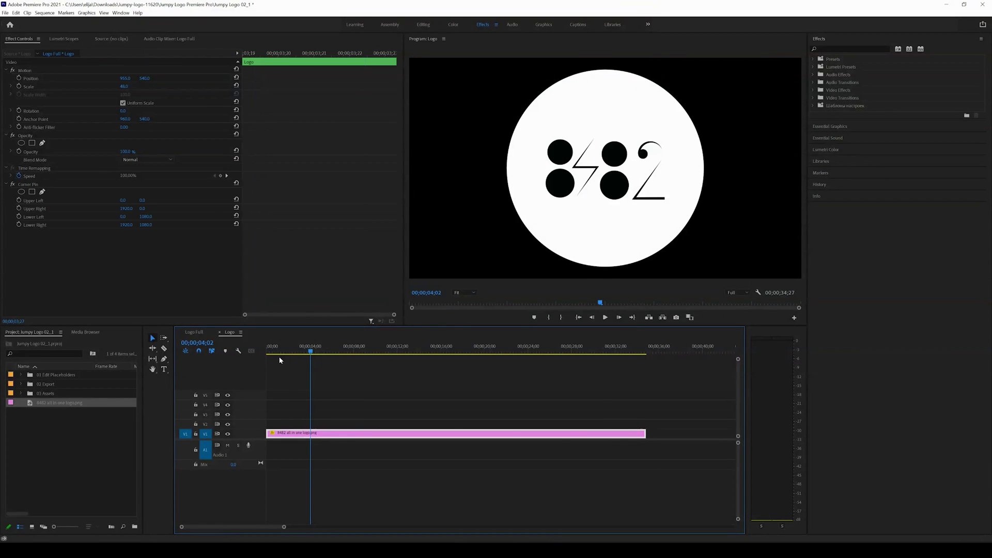
pyautogui.click(305, 482)
pyautogui.press('=')
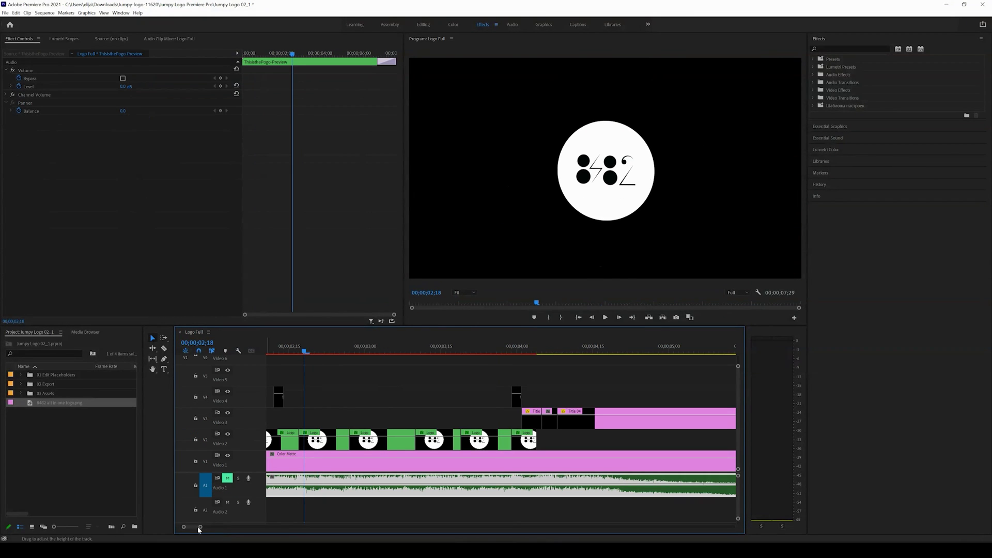
pyautogui.moveTo(201, 528); pyautogui.dragTo(232, 528)
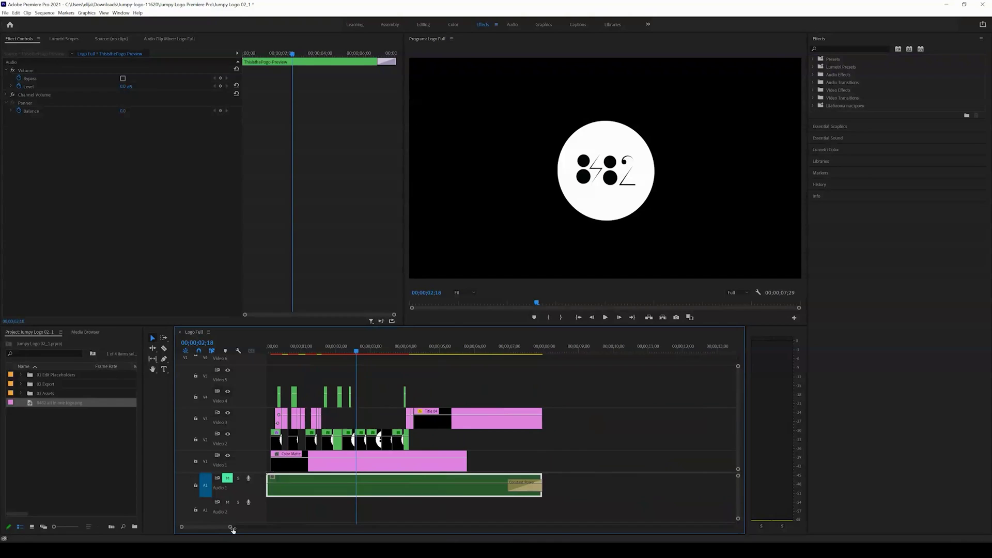
pyautogui.click(378, 352)
pyautogui.moveTo(381, 355); pyautogui.dragTo(387, 355)
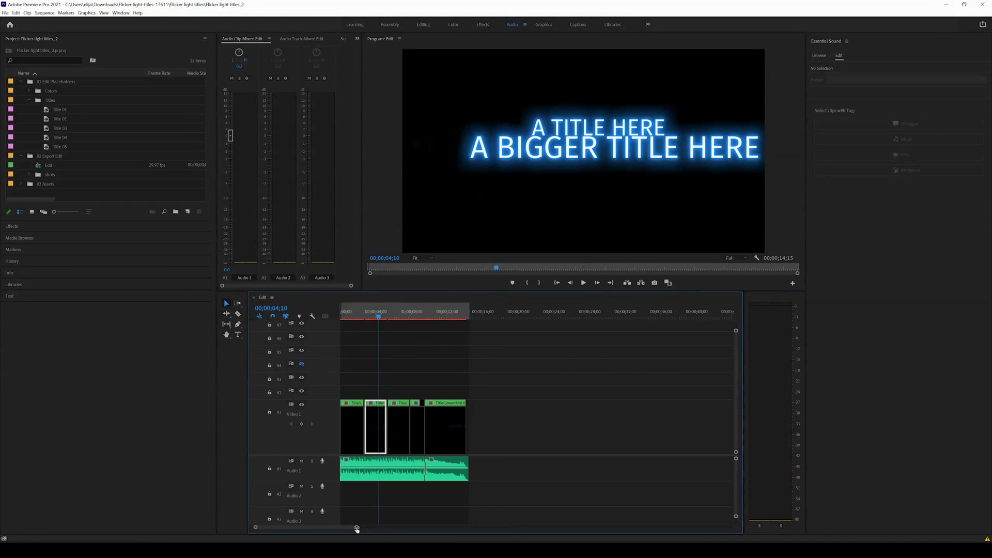
# Step: In the Flicker light titles_2 project, mute the Audio 1 track and preview the Edit sequence from the start
pyautogui.moveTo(355, 528); pyautogui.dragTo(333, 529)
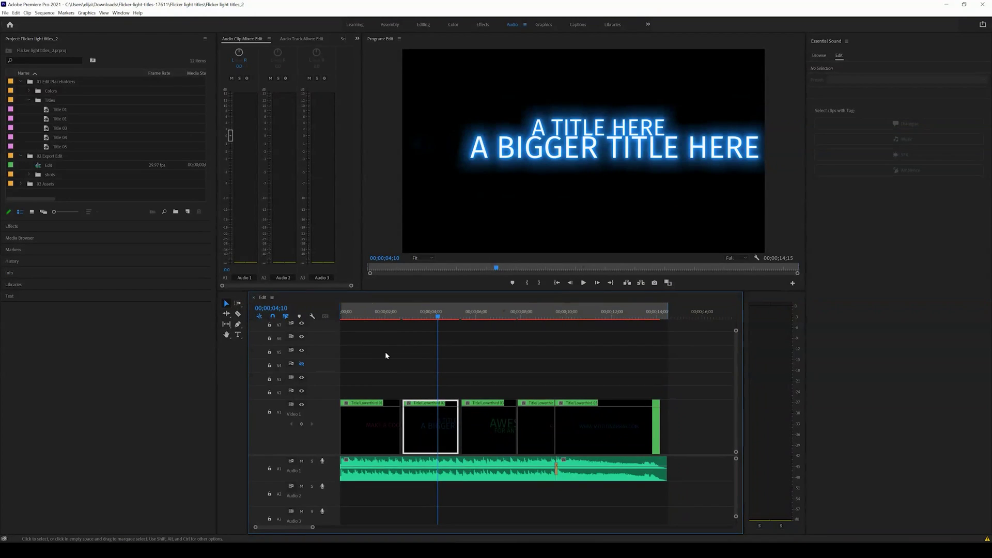
pyautogui.click(366, 316)
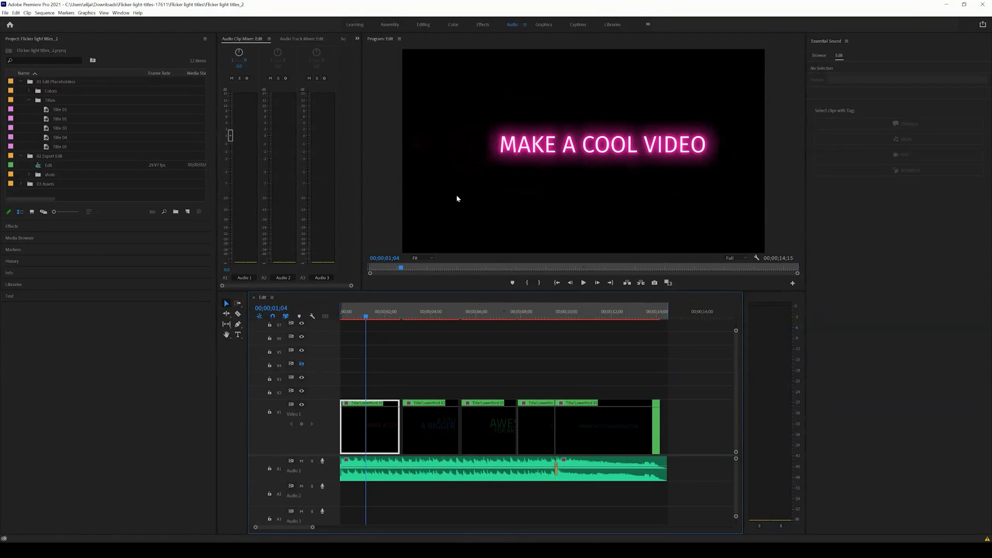
pyautogui.moveTo(352, 314); pyautogui.dragTo(339, 314)
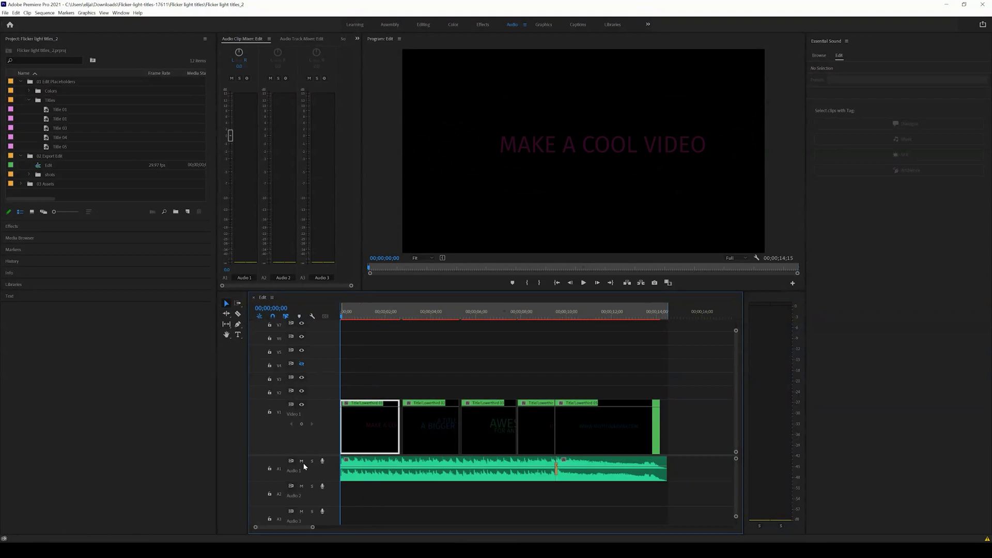
pyautogui.click(302, 462)
pyautogui.click(584, 283)
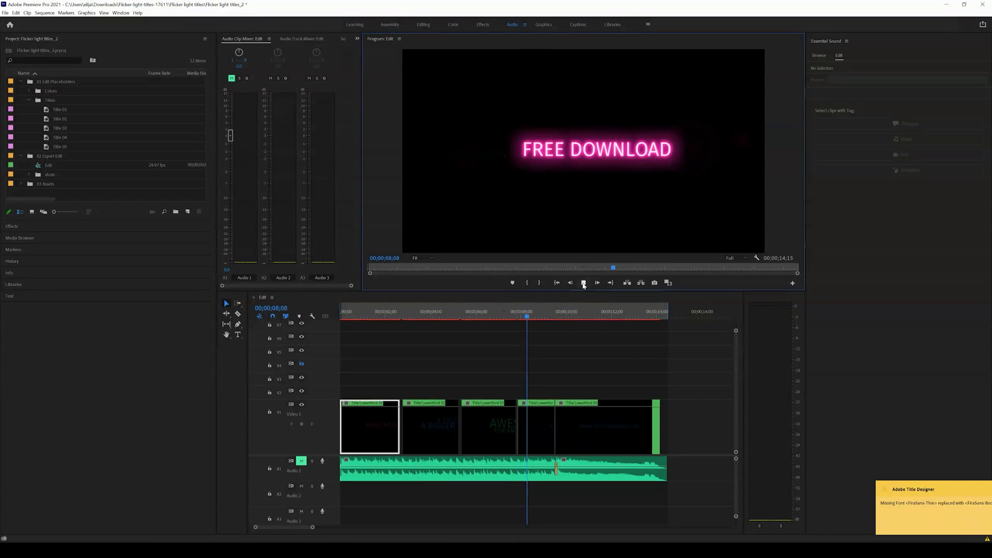
pyautogui.press('space')
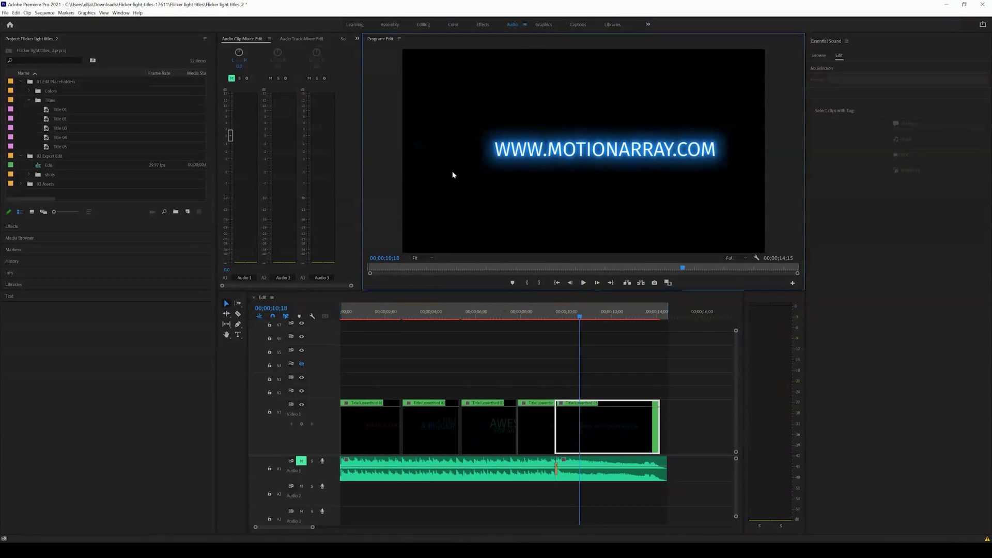
# Step: Open the nested Title/Lowerthird 01 sequence from the first clip in Edit, and open its title precomp 01
pyautogui.click(371, 314)
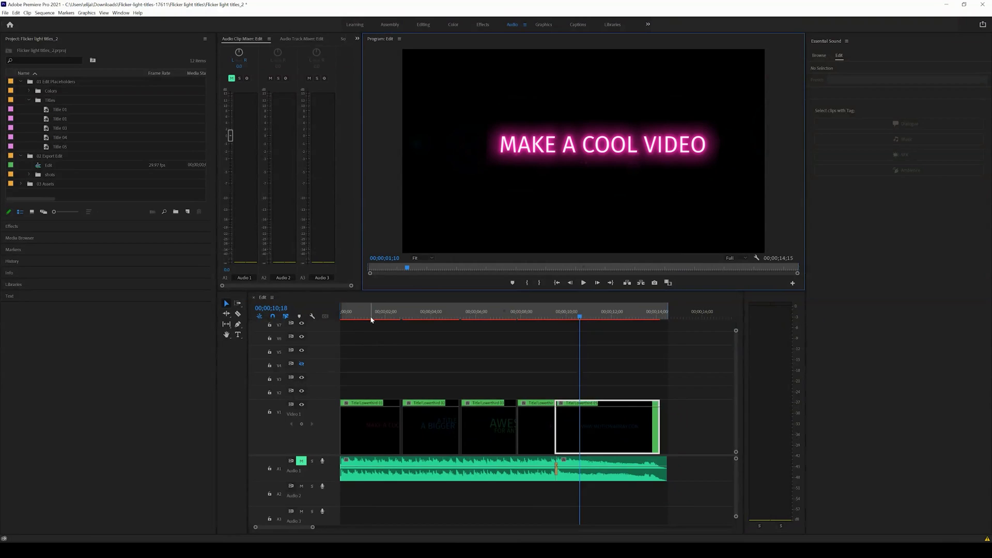
pyautogui.doubleClick(376, 428)
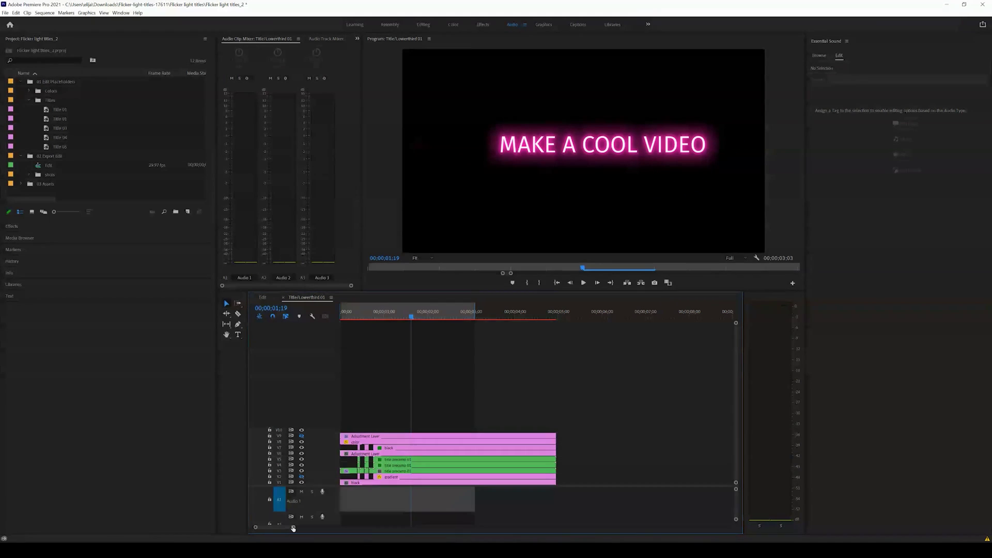
pyautogui.moveTo(293, 527)
pyautogui.mouseDown()
pyautogui.moveTo(281, 530)
pyautogui.moveTo(294, 530)
pyautogui.mouseUp()
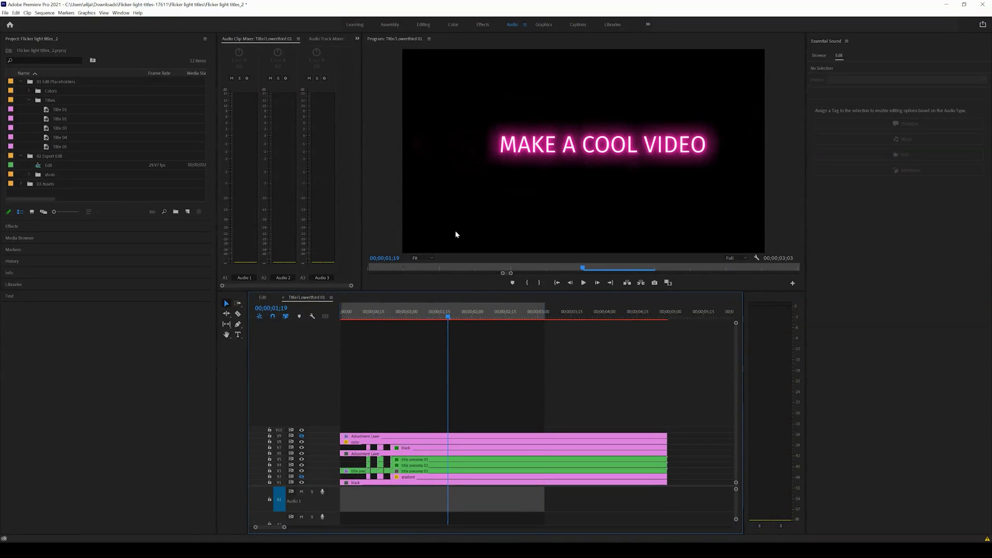
pyautogui.doubleClick(424, 460)
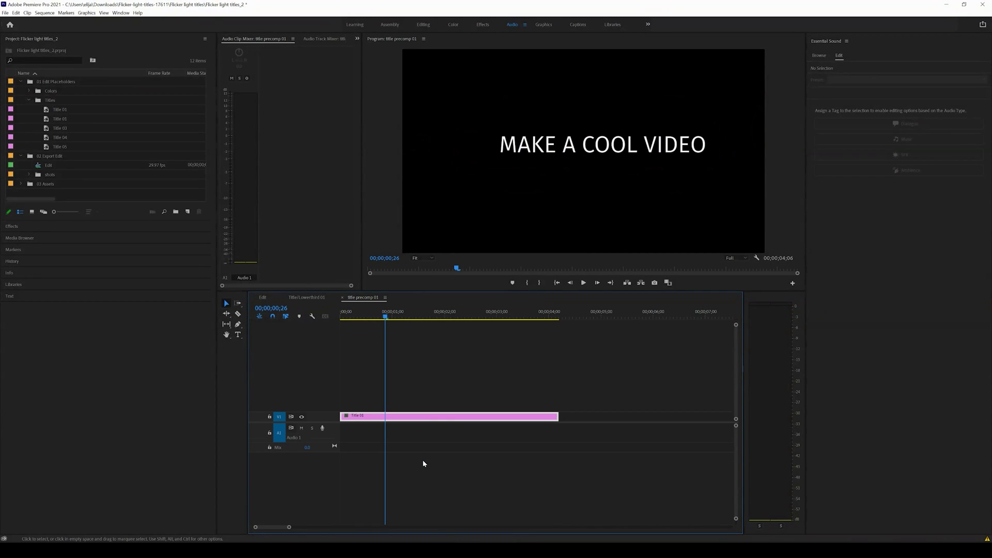
# Step: Open the Title 01 clip for editing and replace its text with USE TEMPLATES
pyautogui.doubleClick(428, 418)
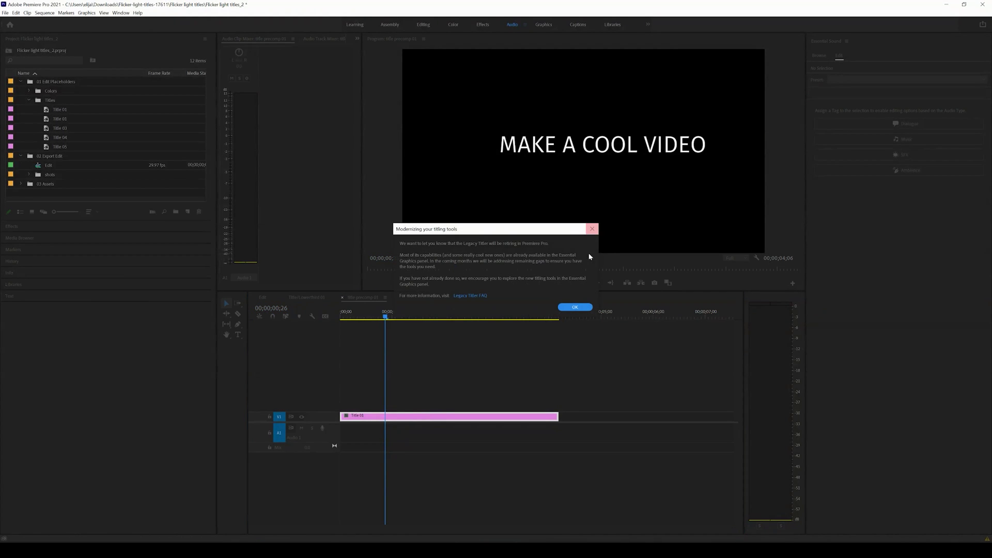
pyautogui.click(594, 229)
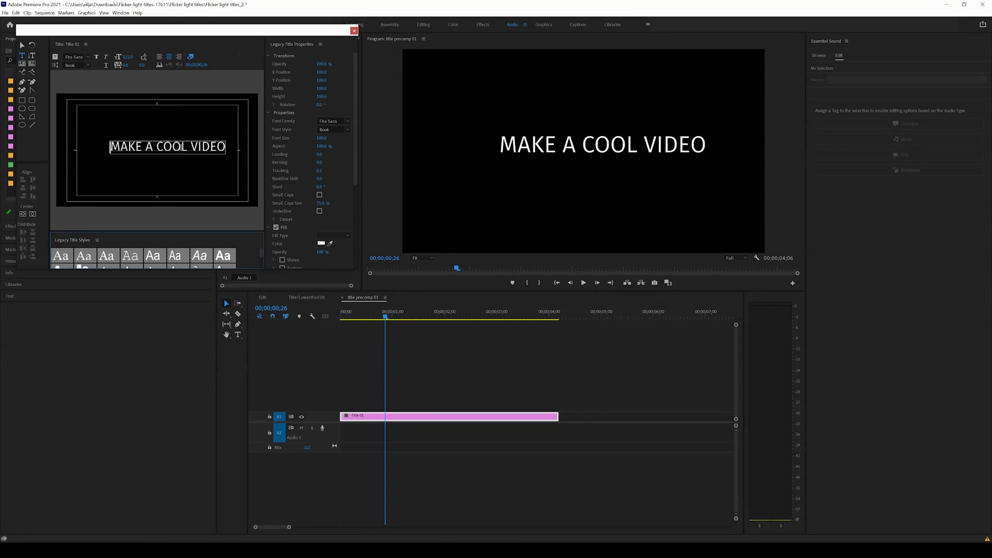
pyautogui.doubleClick(182, 147)
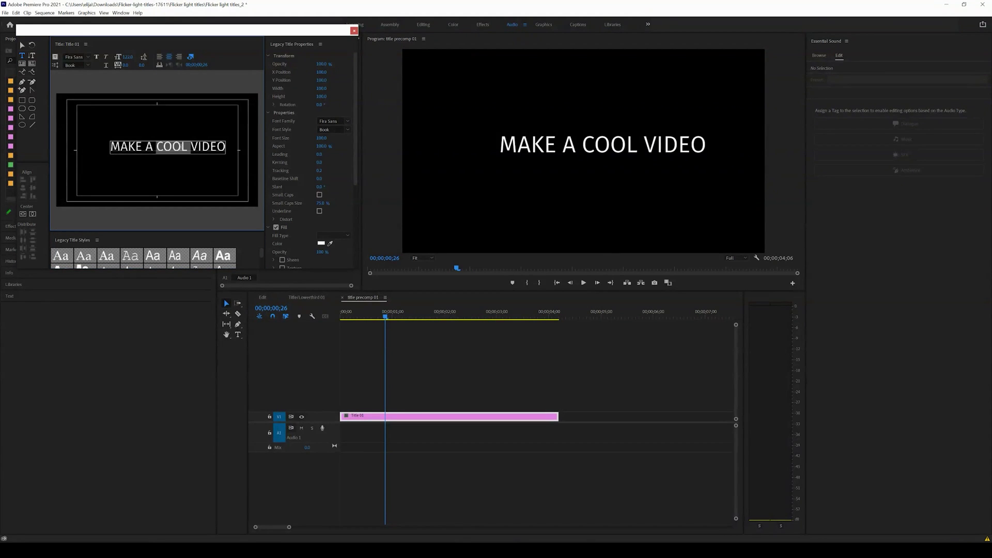
pyautogui.doubleClick(220, 147)
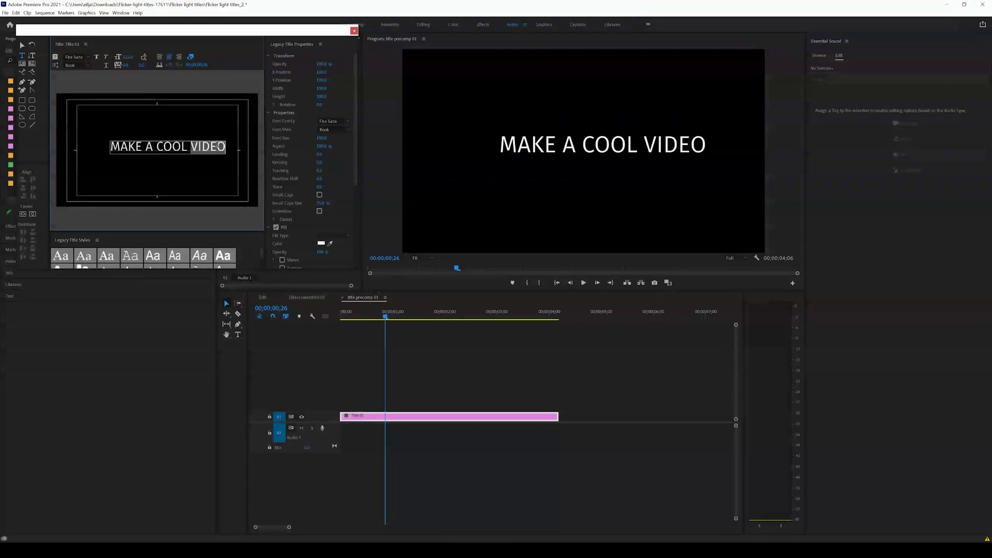
pyautogui.click(221, 147)
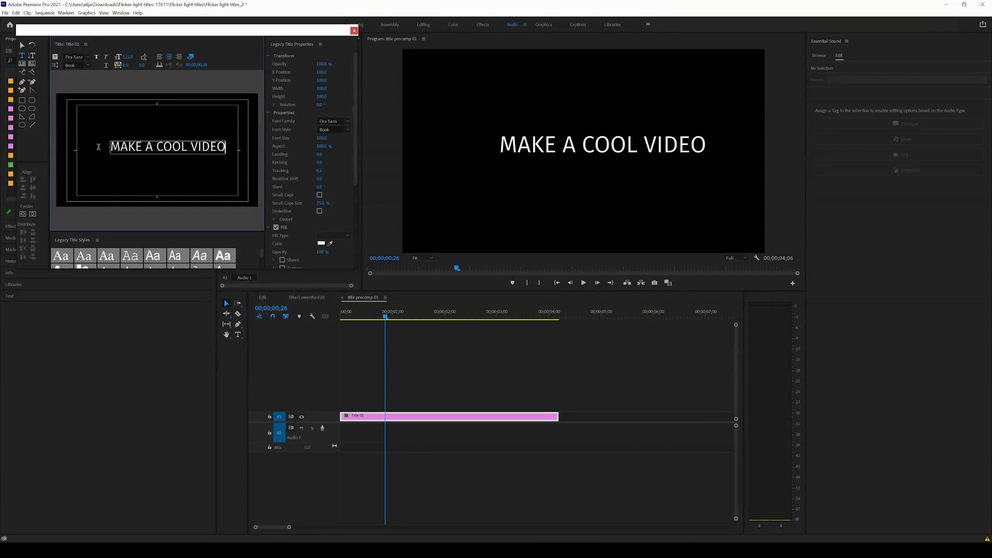
pyautogui.keyDown('shift'); pyautogui.click(116, 146); pyautogui.keyUp('shift')
pyautogui.write('USE')
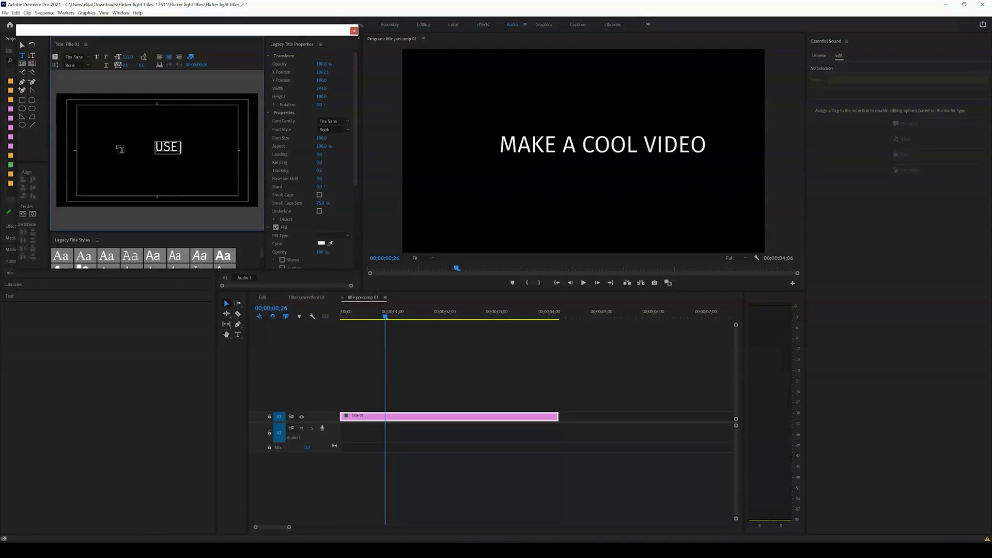
pyautogui.write(' TEMPLATES')
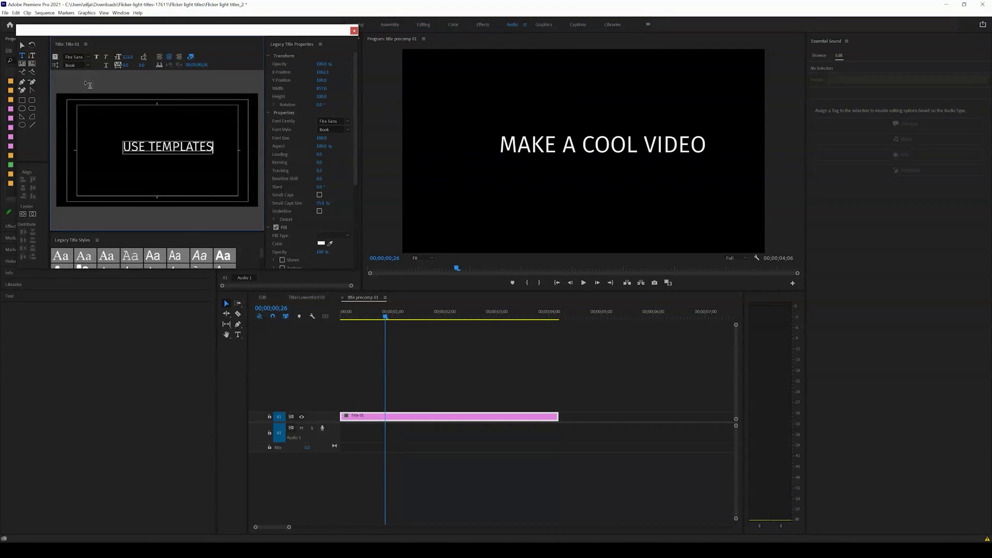
# Step: Set the USE TEMPLATES text's font family to Bebas Kai and close the title editor
pyautogui.click(22, 46)
pyautogui.click(325, 123)
pyautogui.write('bas Kai')
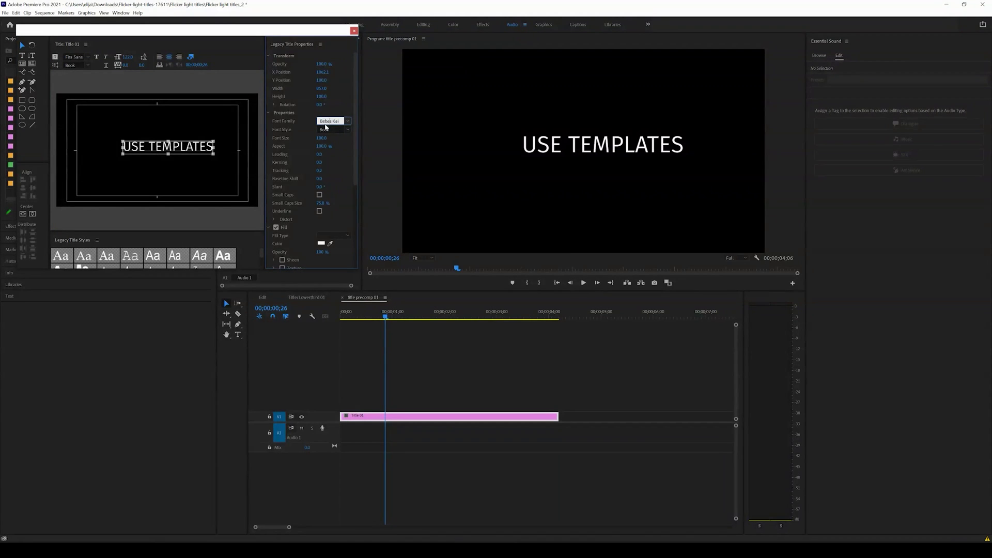
pyautogui.press('Return')
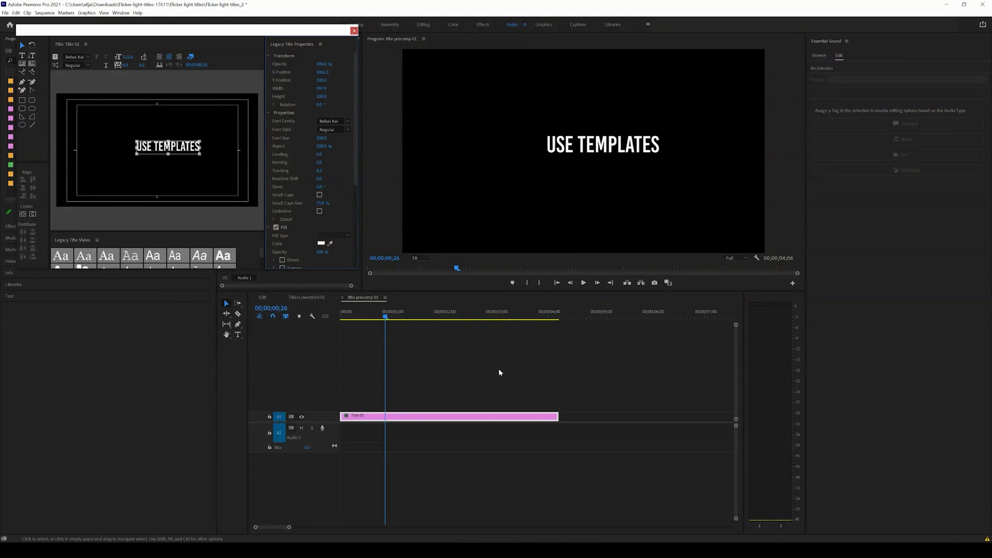
pyautogui.click(354, 31)
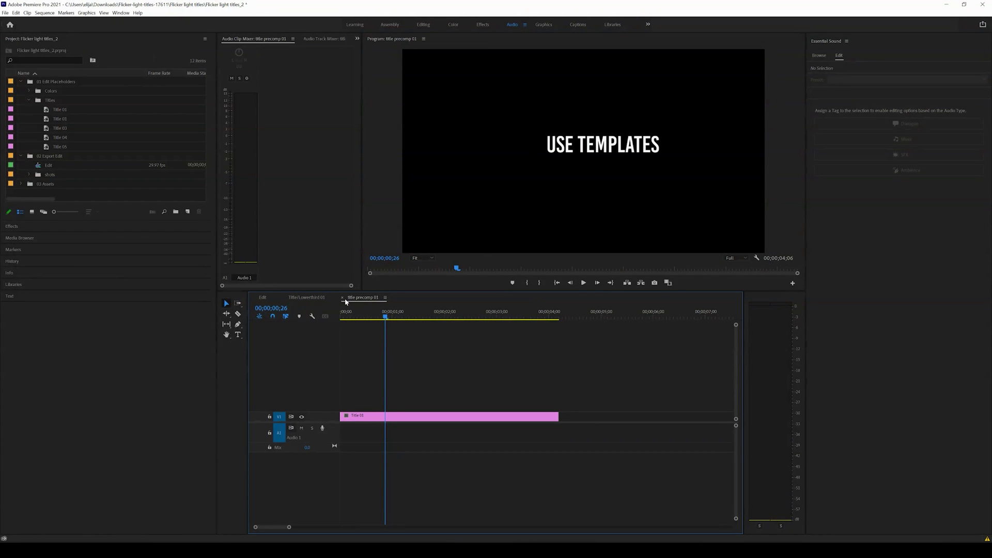
# Step: Return through Title/Lowerthird 01 to the Edit sequence and preview the first title's flicker animation
pyautogui.click(343, 298)
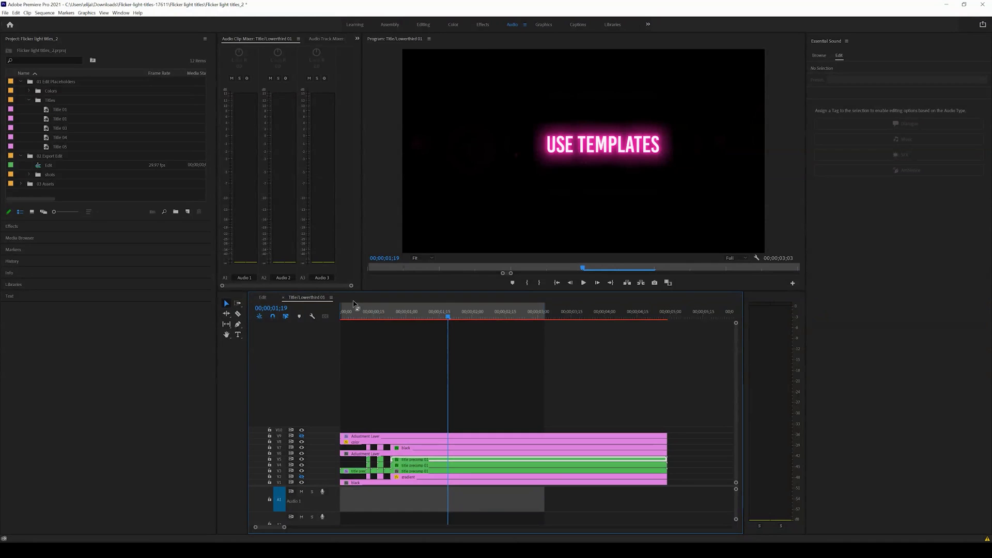
pyautogui.moveTo(448, 316)
pyautogui.mouseDown()
pyautogui.moveTo(639, 320)
pyautogui.moveTo(461, 318)
pyautogui.mouseUp()
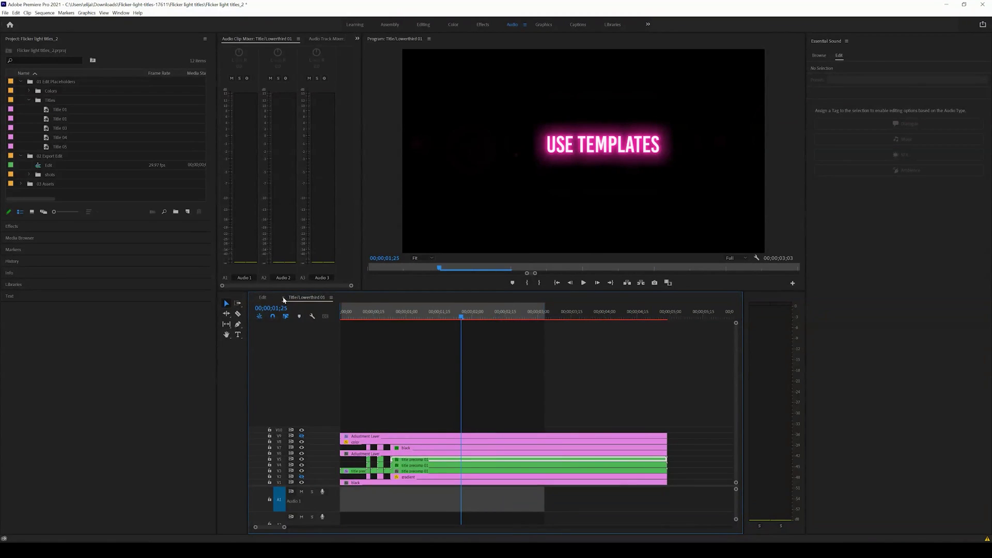
pyautogui.click(284, 298)
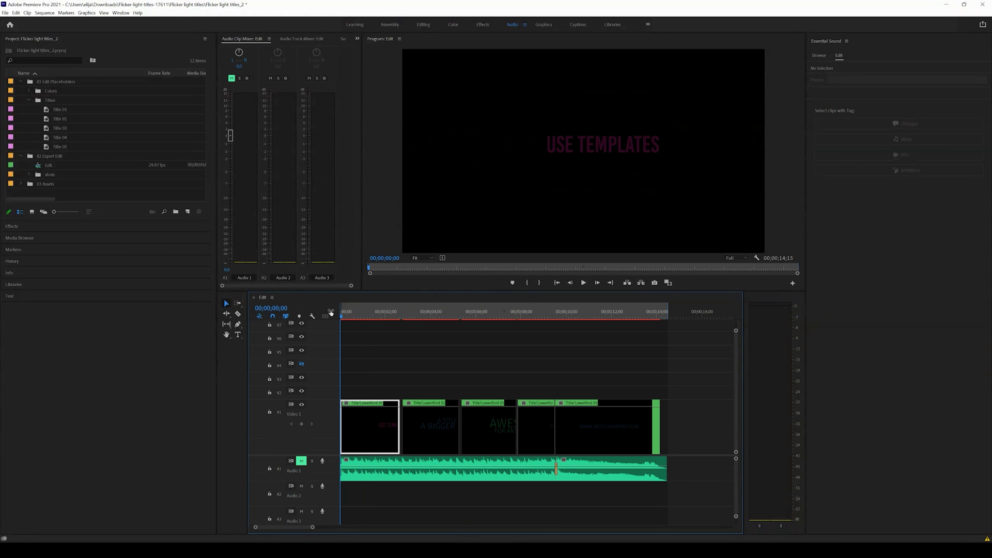
pyautogui.click(584, 283)
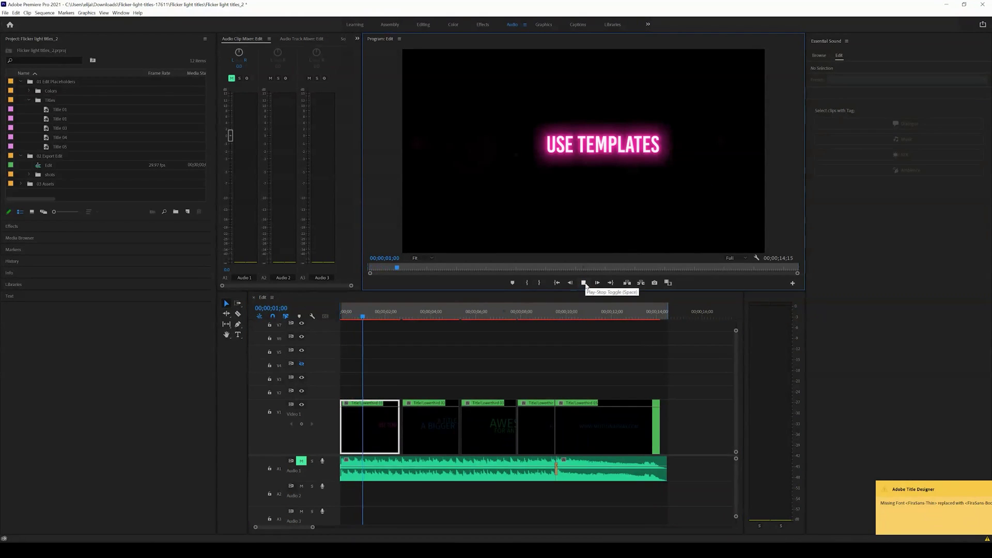
pyautogui.click(584, 284)
# Step: Open the second title clip in Edit down to title precomp 02, and open its title for editing
pyautogui.moveTo(418, 317); pyautogui.dragTo(423, 316)
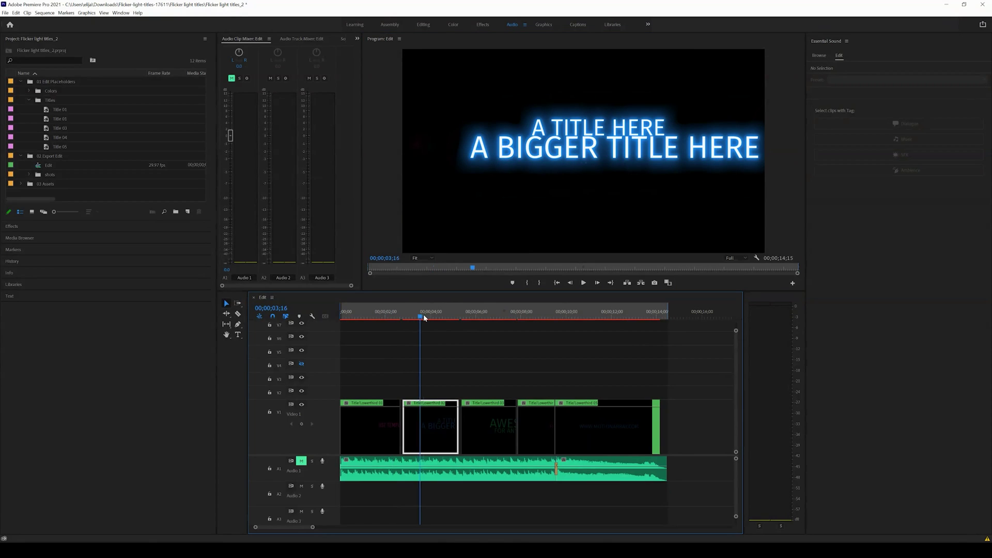
pyautogui.doubleClick(434, 427)
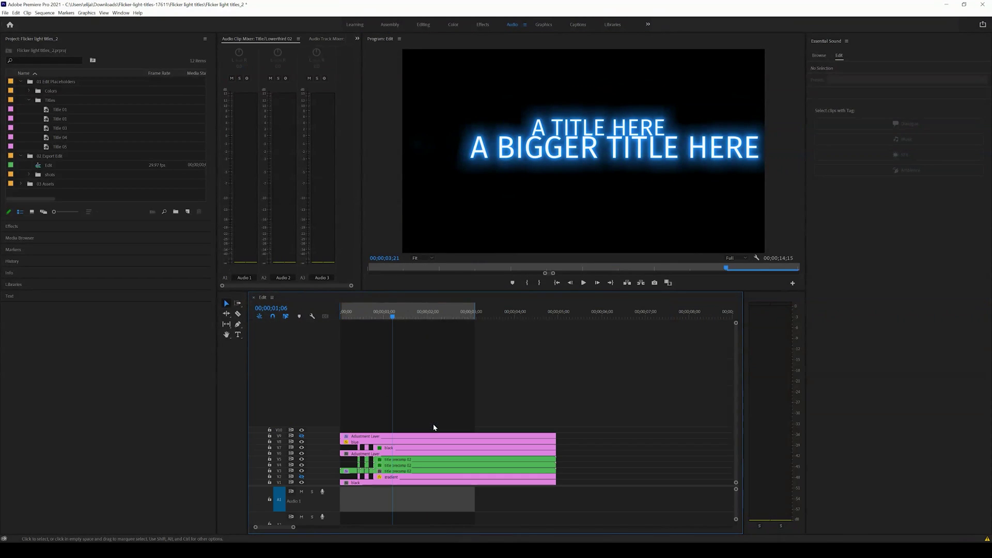
pyautogui.doubleClick(421, 463)
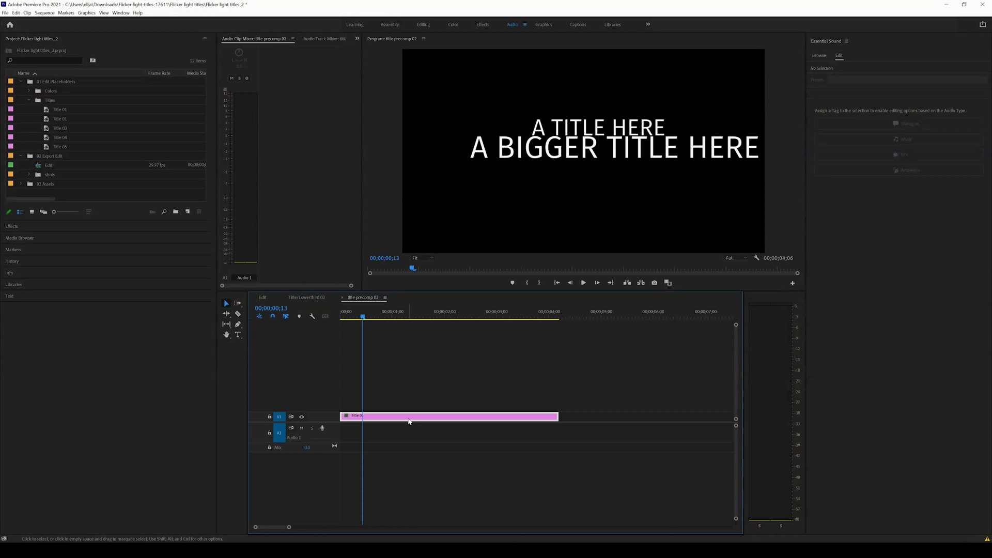
pyautogui.doubleClick(408, 418)
# Step: Replace the smaller line A TITLE HERE with Video
pyautogui.doubleClick(219, 137)
pyautogui.doubleClick(222, 137)
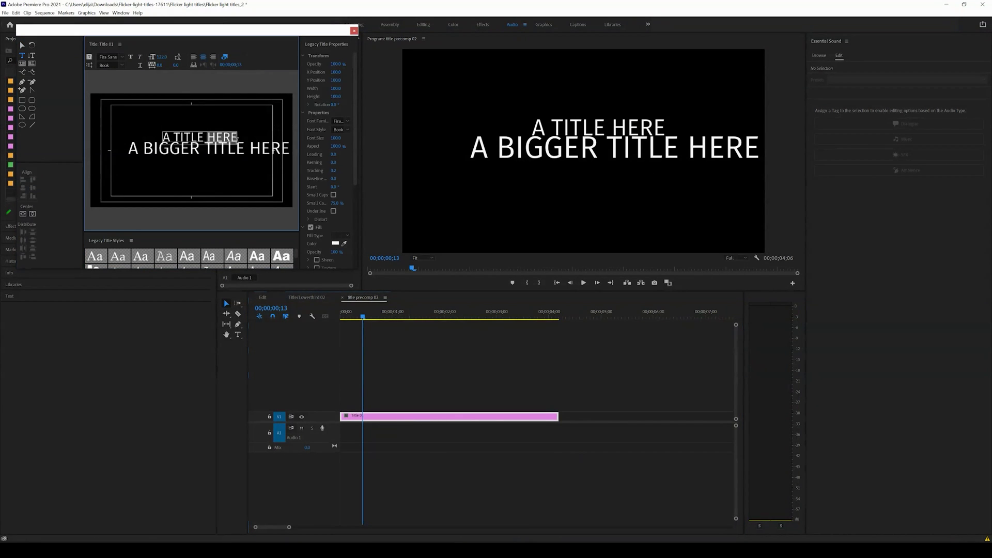
pyautogui.click(237, 138)
pyautogui.keyDown('shift'); pyautogui.click(162, 137); pyautogui.keyUp('shift')
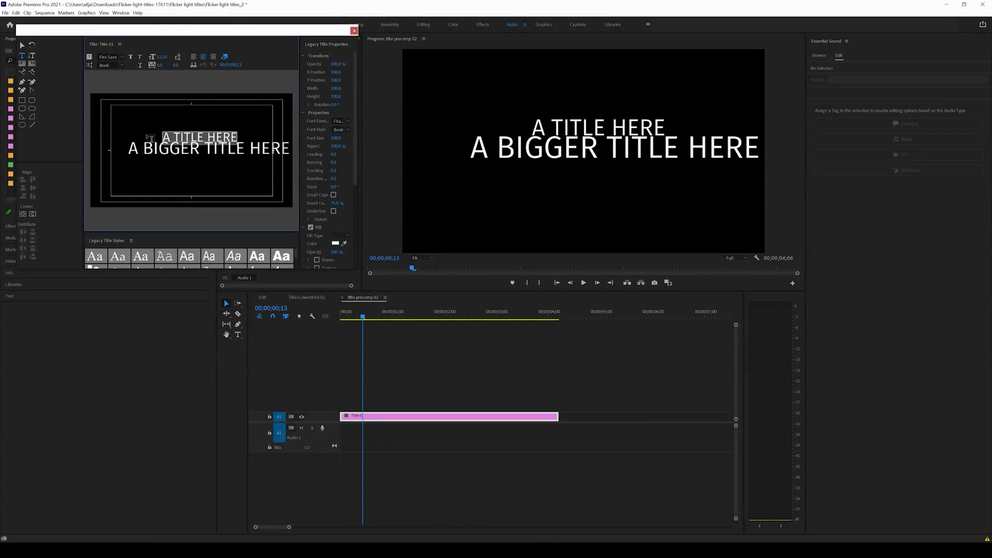
pyautogui.write('Video')
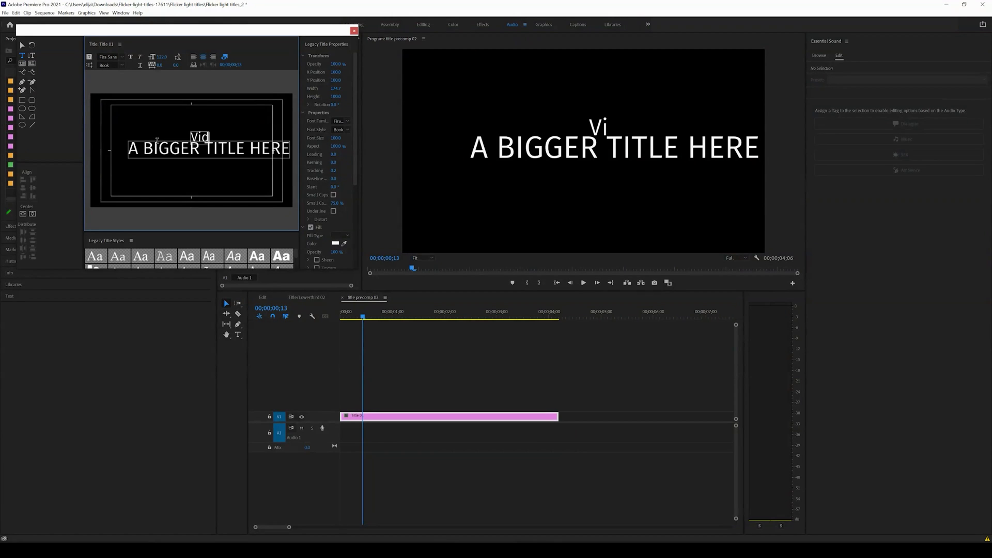
# Step: Replace the larger line A BIGGER TITLE HERE with Editor
pyautogui.doubleClick(190, 151)
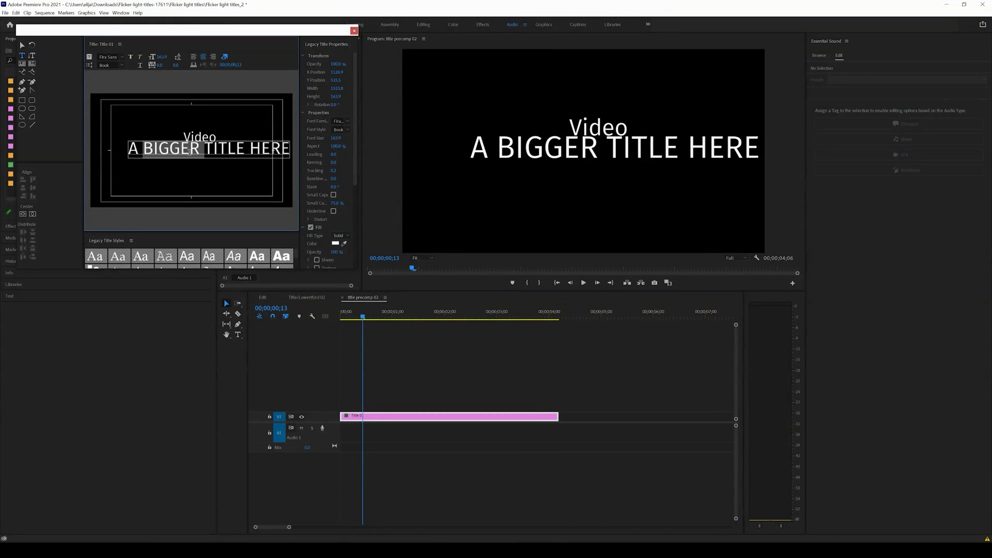
pyautogui.moveTo(130, 150); pyautogui.dragTo(299, 151)
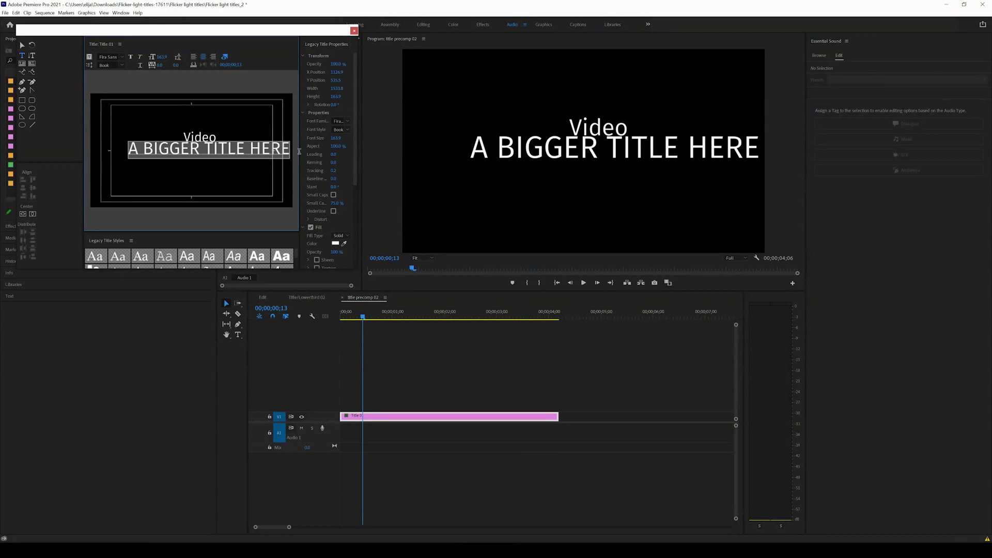
pyautogui.write('Editor')
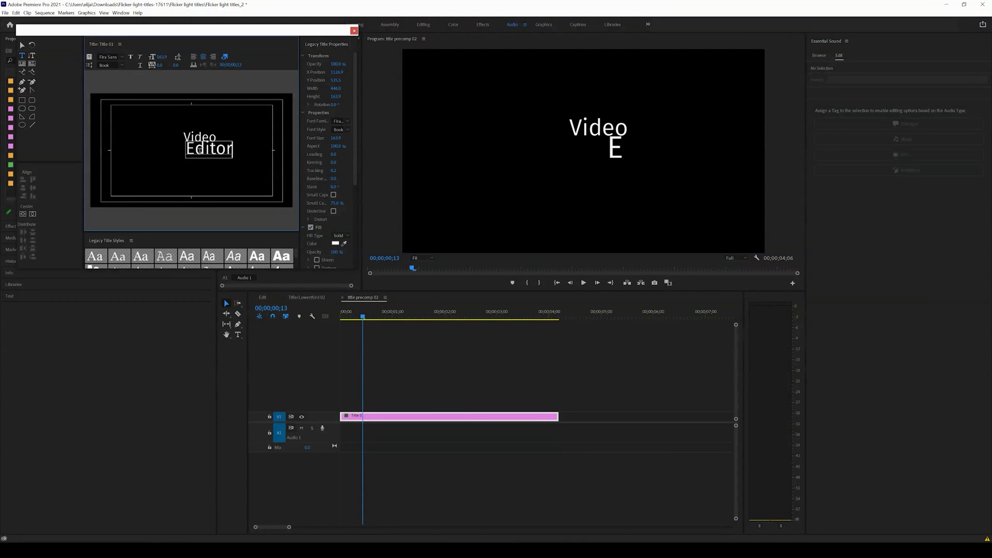
# Step: Move the Editor line horizontally so it starts to the left of Video, and close the title editor
pyautogui.click(23, 46)
pyautogui.moveTo(201, 149); pyautogui.dragTo(171, 149)
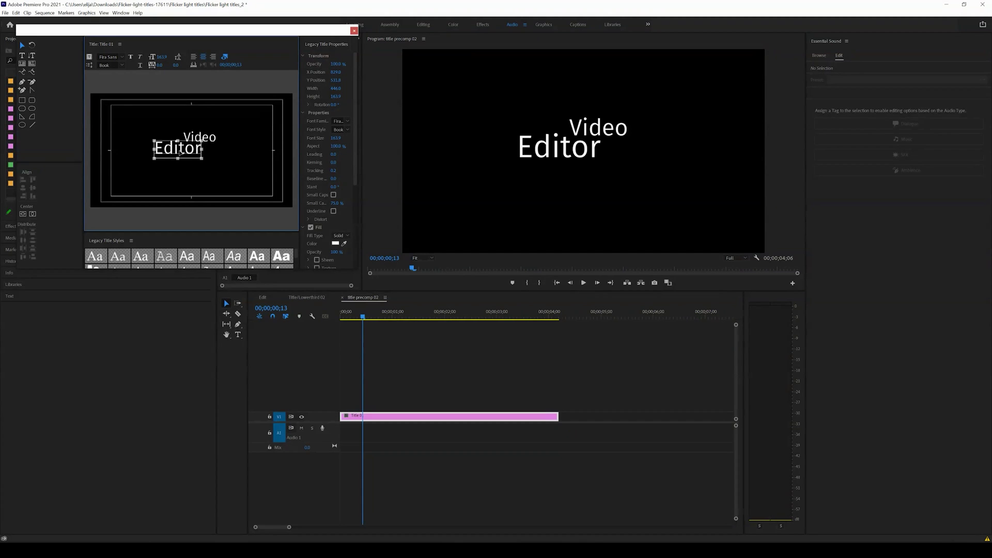
pyautogui.click(353, 32)
# Step: Preview the edited title in its precomp and in Title/Lowerthird 02, closing both nested sequences
pyautogui.press('space')
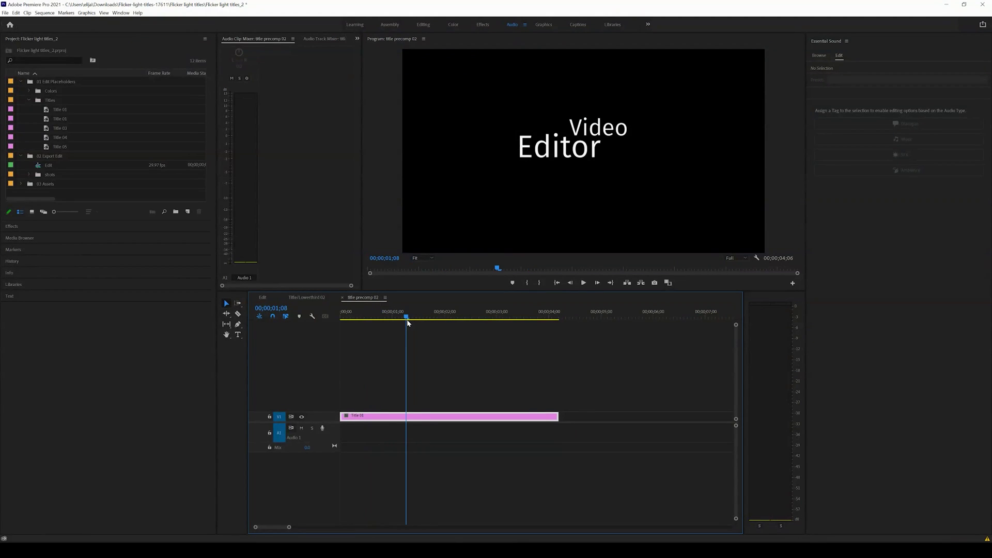
pyautogui.click(342, 297)
pyautogui.moveTo(392, 318); pyautogui.dragTo(415, 328)
pyautogui.click(283, 298)
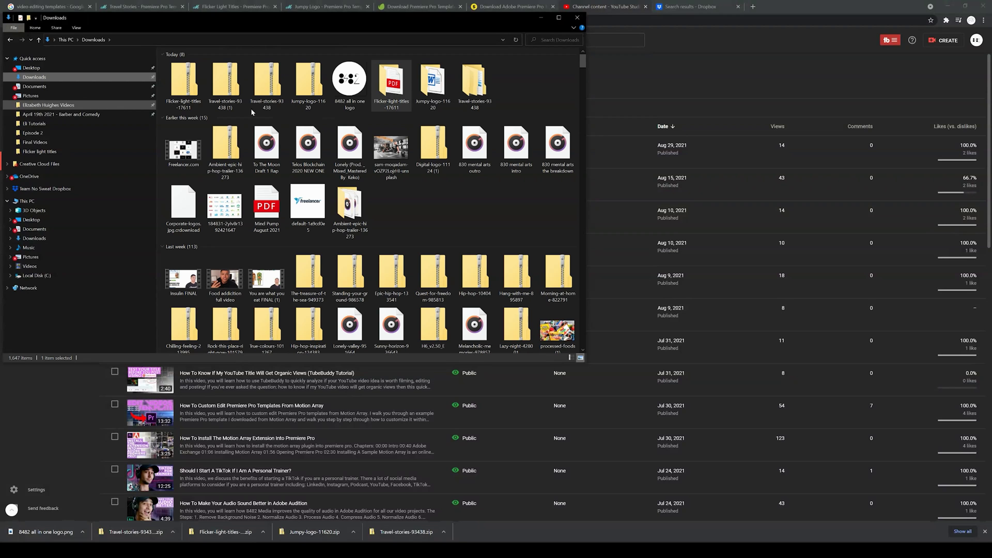
# Step: From the Downloads folder, open the Travel Stories Premiere project inside the extracted travel-stories-93438 folder
pyautogui.doubleClick(483, 88)
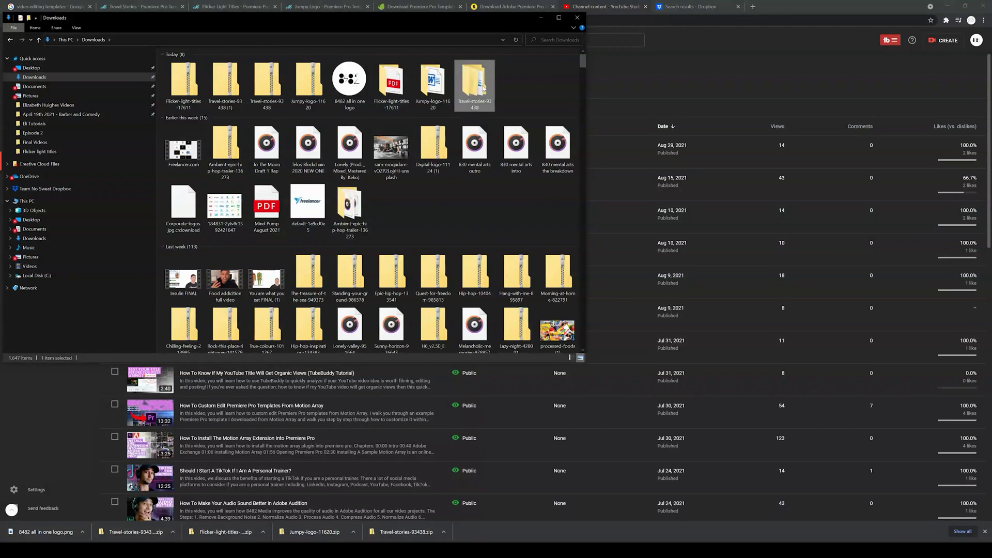
pyautogui.doubleClick(196, 66)
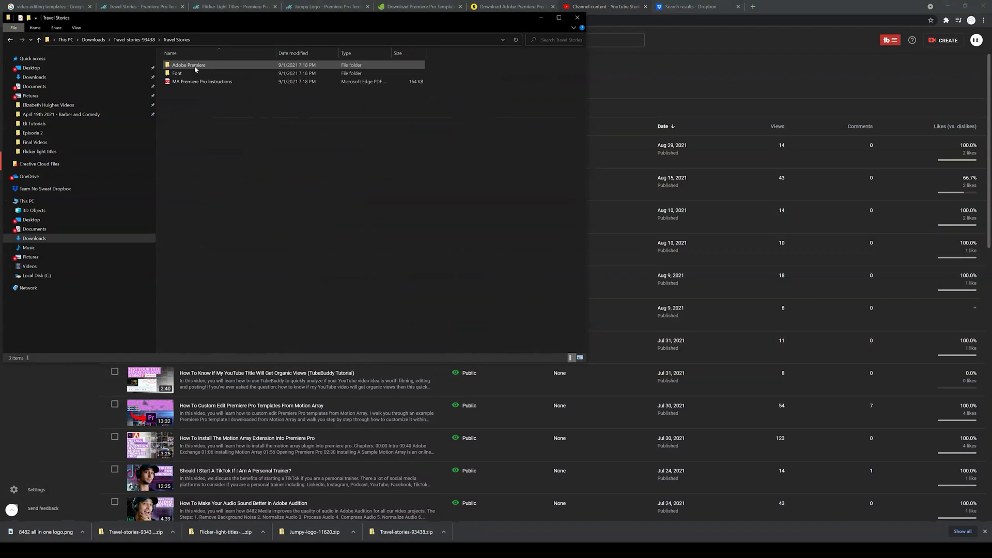
pyautogui.doubleClick(196, 67)
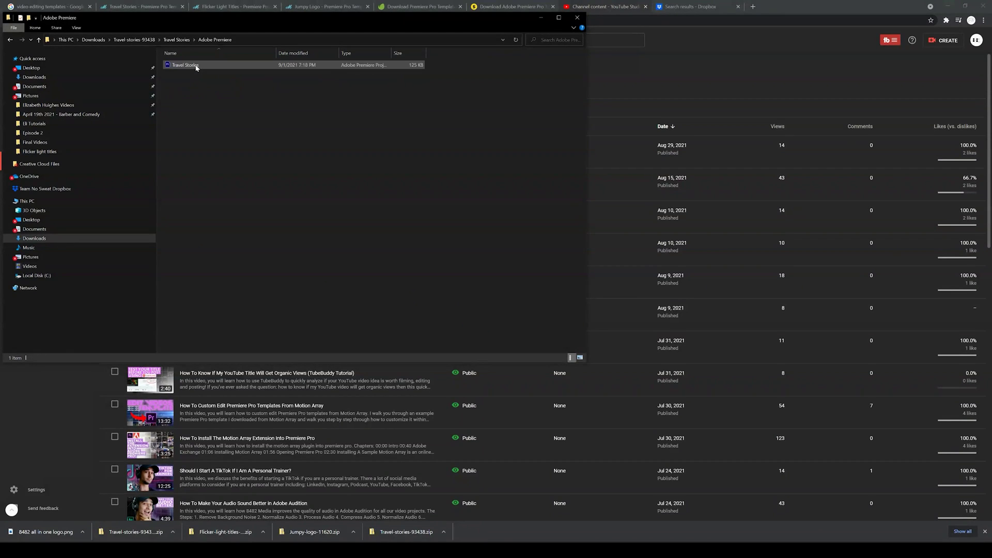
pyautogui.click(197, 67)
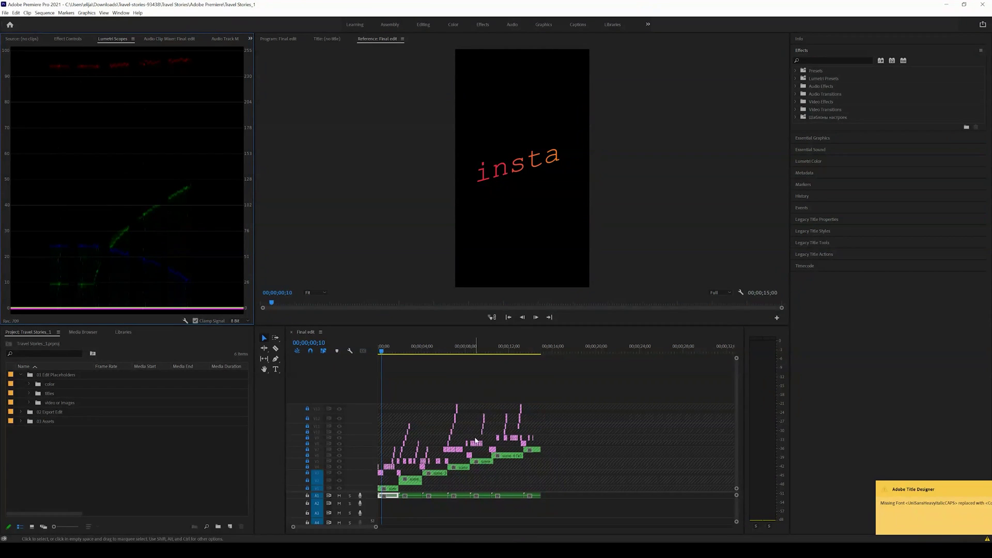
# Step: Examine the full layout of the Final edit sequence and its frame at 00;00;01;15
pyautogui.click(375, 527)
pyautogui.moveTo(374, 528); pyautogui.dragTo(347, 527)
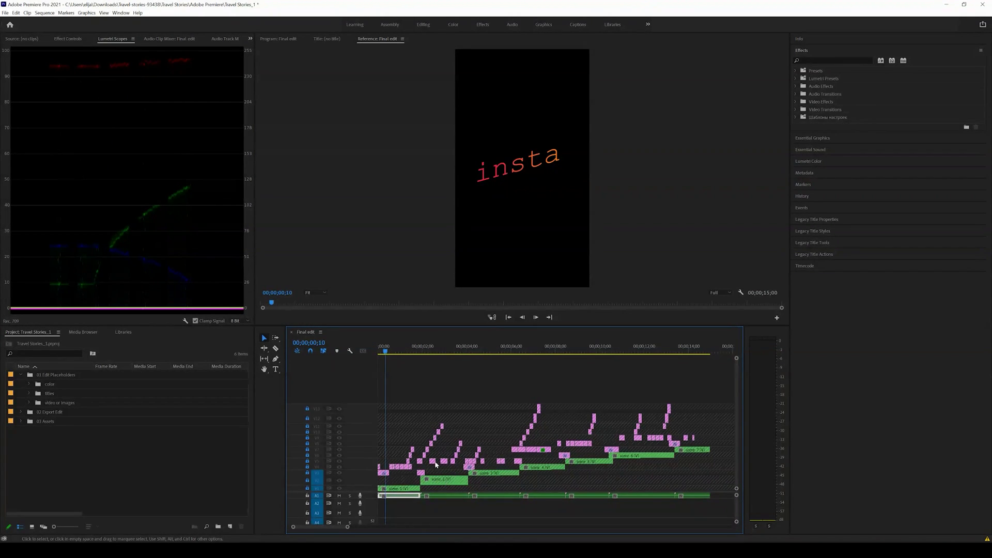
pyautogui.click(410, 352)
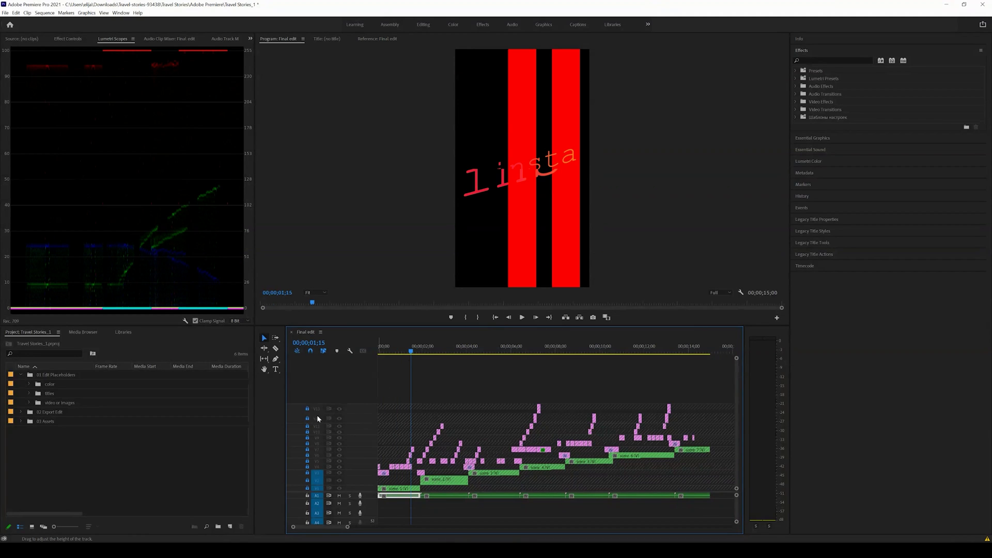
# Step: Unlock all the locked video tracks in the Final edit sequence
pyautogui.click(307, 481)
pyautogui.click(308, 473)
pyautogui.click(307, 466)
pyautogui.click(308, 462)
pyautogui.click(308, 455)
pyautogui.click(307, 450)
pyautogui.click(308, 444)
pyautogui.click(308, 438)
pyautogui.click(308, 432)
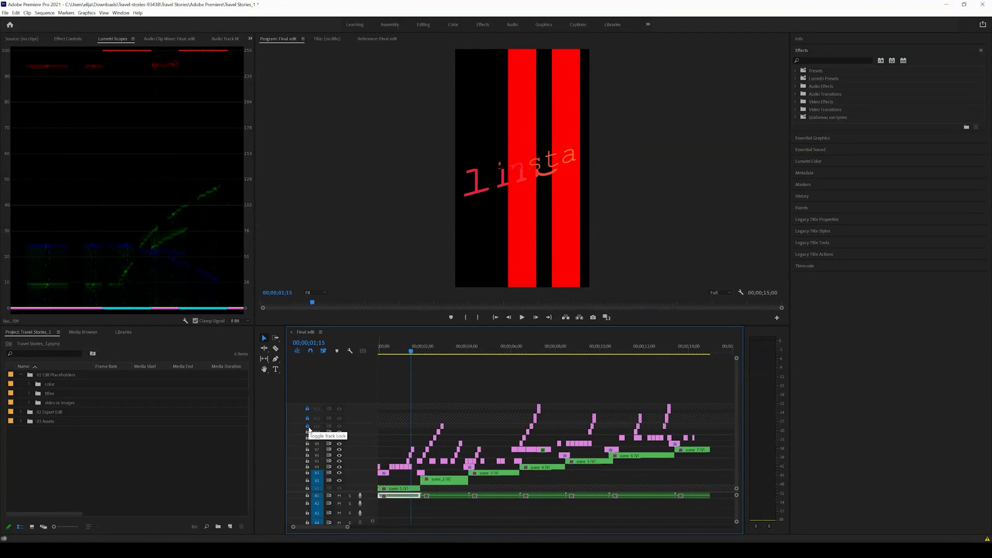
pyautogui.click(308, 426)
pyautogui.click(307, 418)
pyautogui.click(307, 409)
pyautogui.click(308, 488)
# Step: Scrub the opening of Final edit to 00;00;00;14 and inspect the effect settings of the first V3 adjustment layer
pyautogui.moveTo(346, 529); pyautogui.dragTo(318, 527)
pyautogui.click(402, 353)
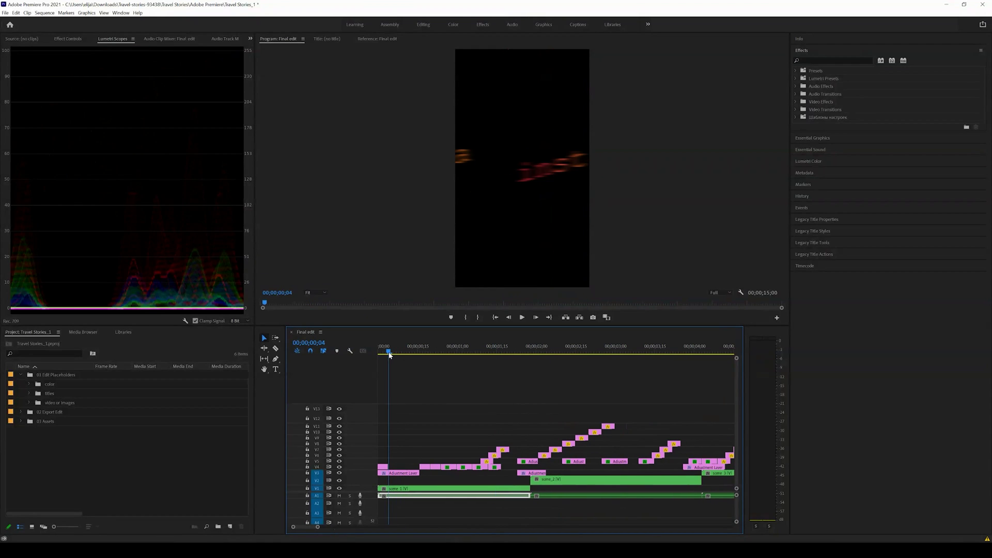
pyautogui.moveTo(403, 354)
pyautogui.mouseDown()
pyautogui.moveTo(506, 353)
pyautogui.moveTo(415, 353)
pyautogui.mouseUp()
pyautogui.click(404, 476)
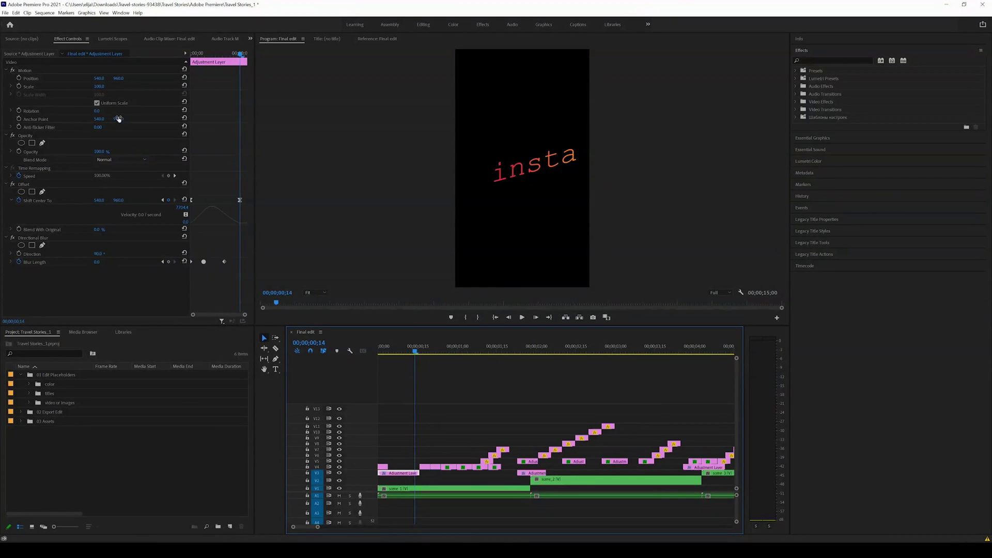
# Step: From Final edit, open the nested scene_1 sequence and then its video or image_1 placeholder sequence
pyautogui.click(75, 40)
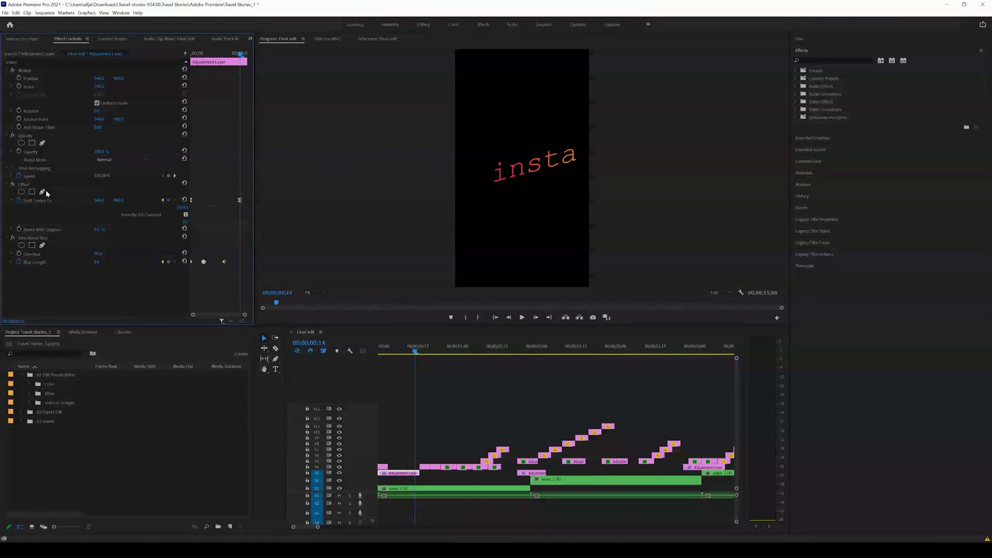
pyautogui.click(422, 492)
pyautogui.moveTo(415, 352)
pyautogui.mouseDown()
pyautogui.moveTo(457, 354)
pyautogui.moveTo(393, 354)
pyautogui.moveTo(532, 356)
pyautogui.moveTo(410, 367)
pyautogui.mouseUp()
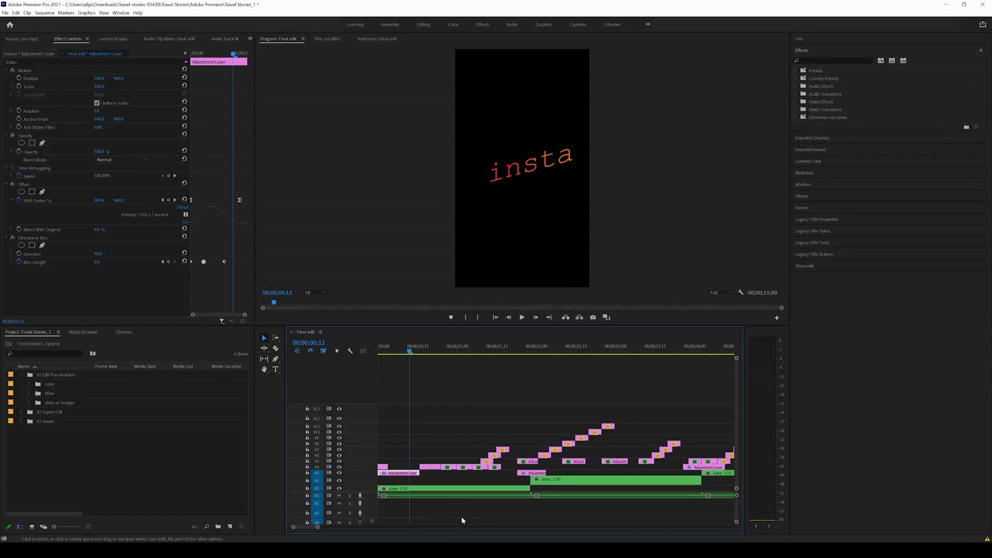
pyautogui.doubleClick(439, 490)
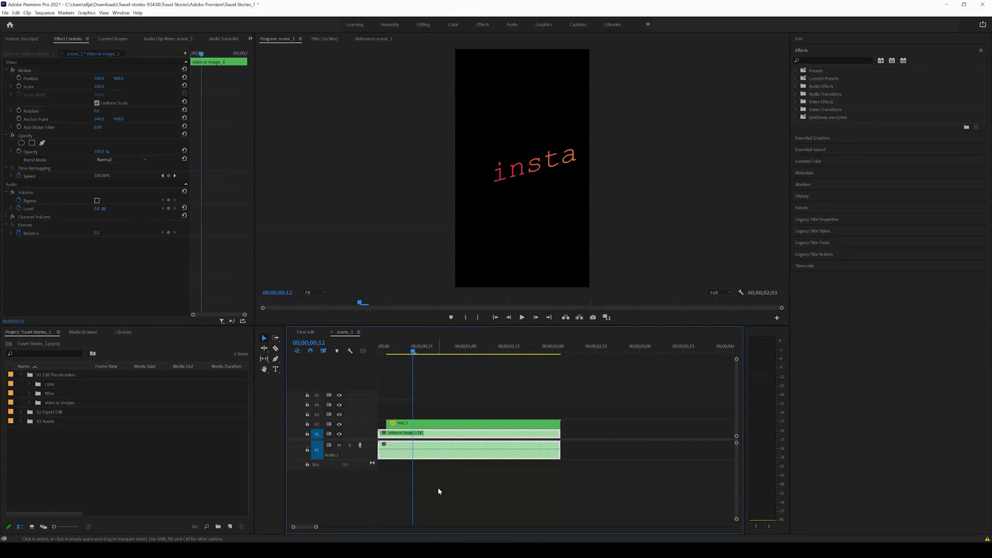
pyautogui.moveTo(413, 352); pyautogui.dragTo(443, 353)
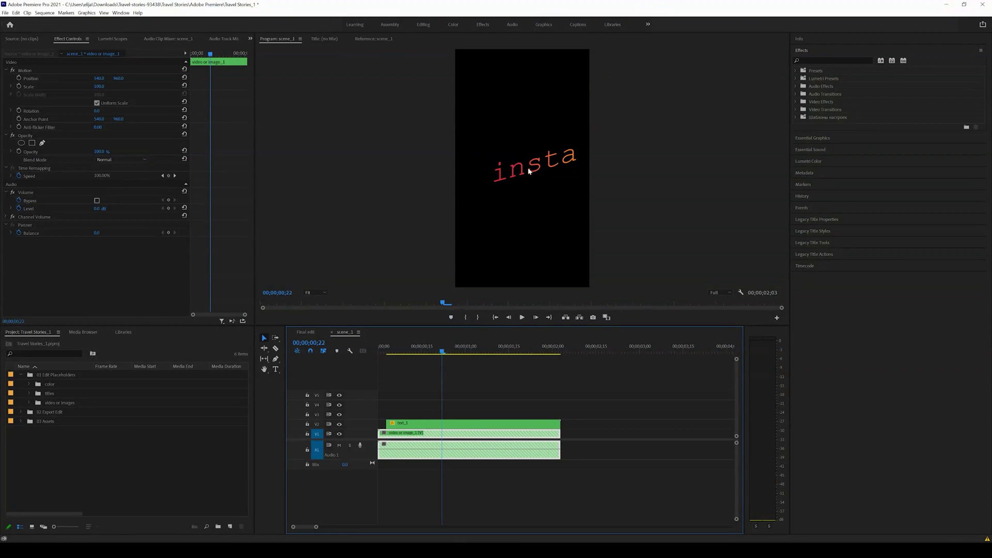
pyautogui.doubleClick(433, 435)
pyautogui.click(374, 351)
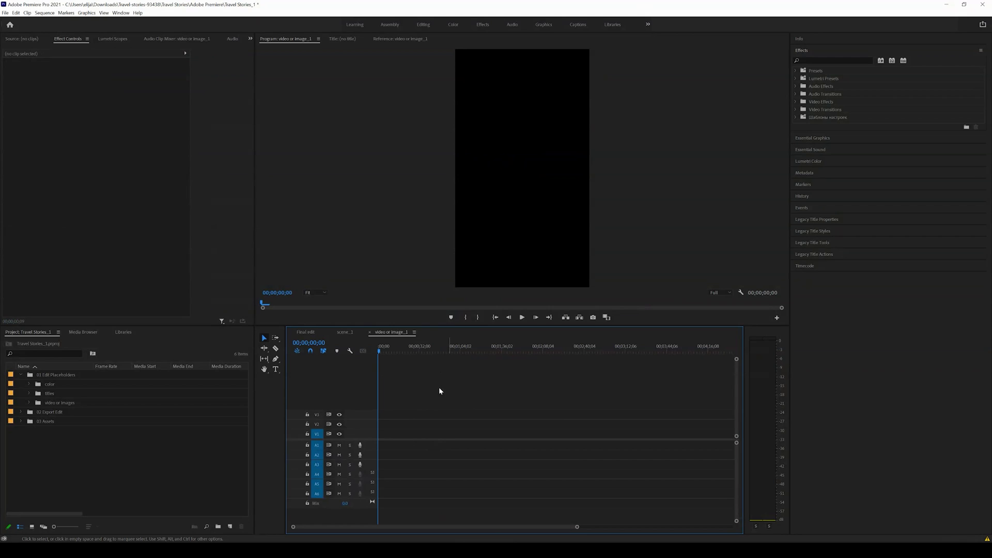
# Step: Import the gym photo onto V1 at the start of video or image_1 and lengthen its clip to about 00;01;15;20
pyautogui.hotkey('alt', 'Tab')
pyautogui.moveTo(392, 150); pyautogui.dragTo(383, 434)
pyautogui.hotkey('alt', 'Tab')
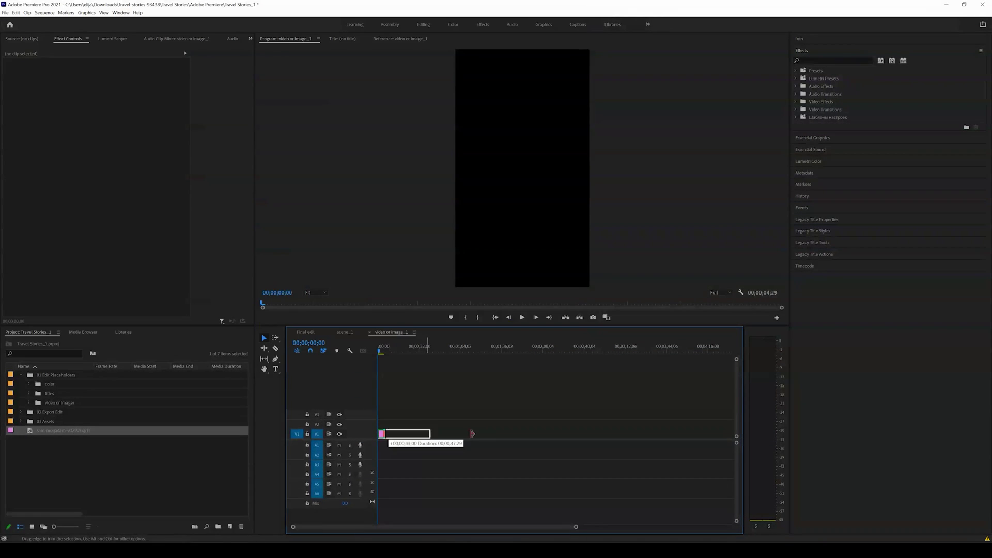
pyautogui.click(398, 352)
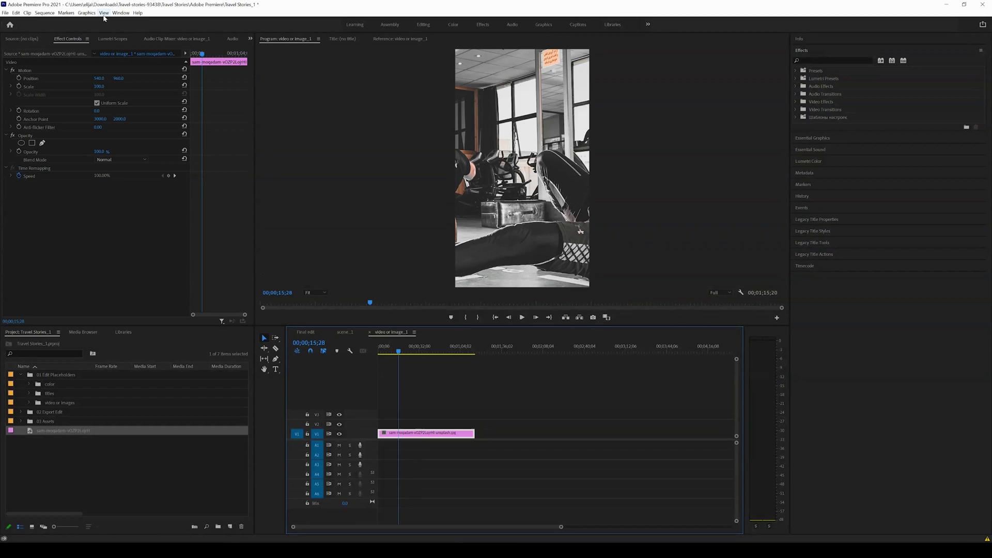
# Step: Scale down and reposition the gym photo to frame the seated man, and extend its clip to about 00;03;47;18
pyautogui.moveTo(106, 88); pyautogui.dragTo(85, 74)
pyautogui.moveTo(474, 434); pyautogui.dragTo(671, 437)
pyautogui.moveTo(399, 351); pyautogui.dragTo(453, 358)
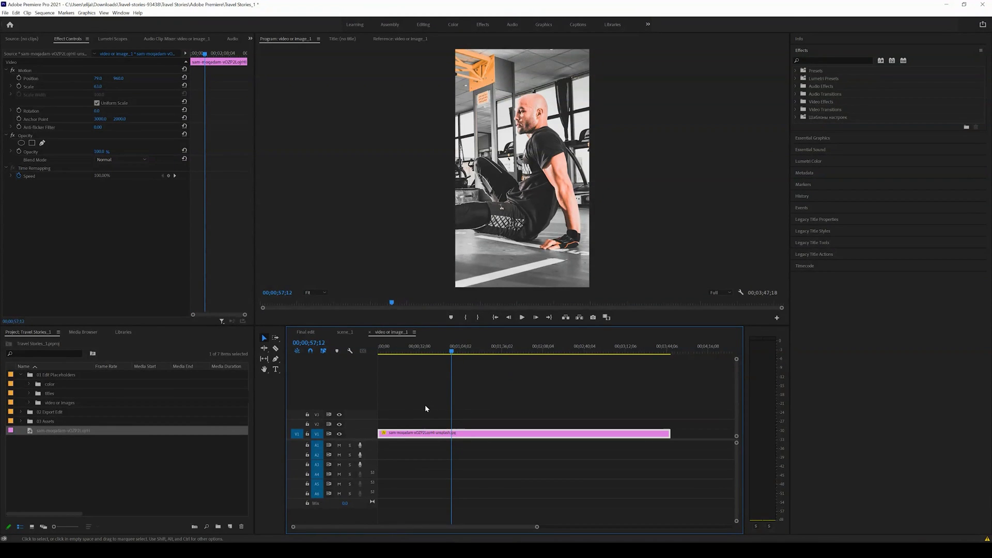
# Step: Return to scene_1, move its playhead to 00;00;01;00 and open the nested text_1 title sequence
pyautogui.click(346, 334)
pyautogui.moveTo(443, 351); pyautogui.dragTo(465, 351)
pyautogui.doubleClick(473, 427)
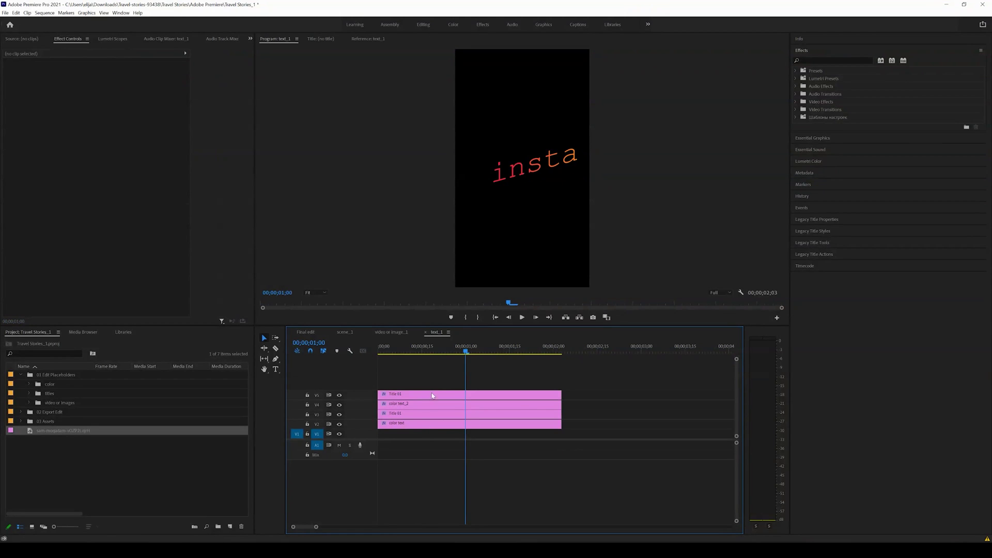
# Step: Replace the text of the Title 01 clip on V3 with "#1"
pyautogui.doubleClick(410, 416)
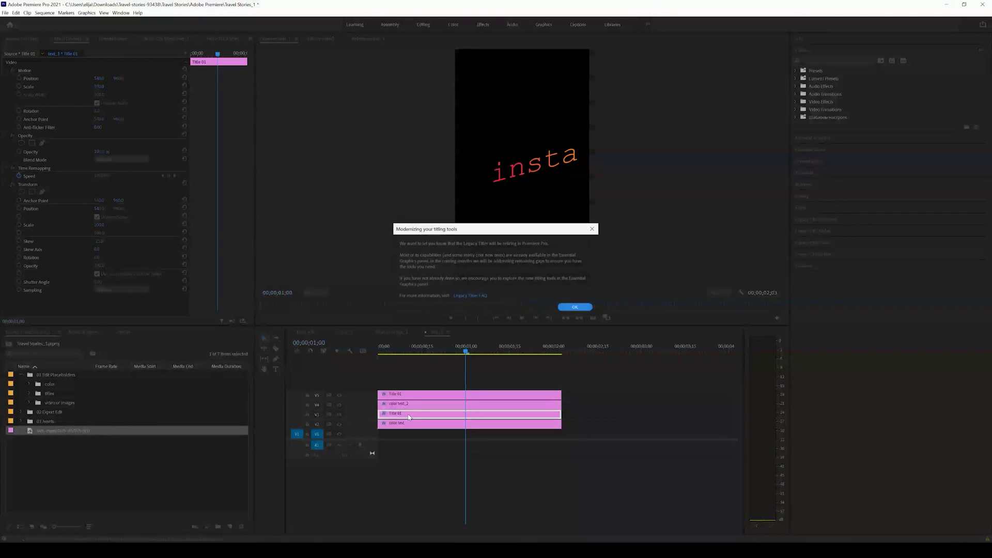
pyautogui.click(592, 229)
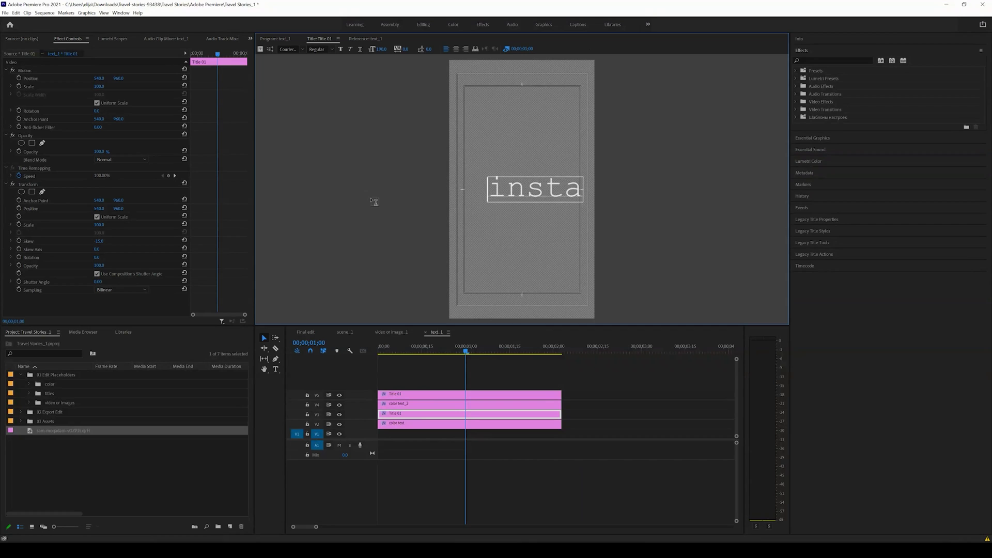
pyautogui.doubleClick(526, 191)
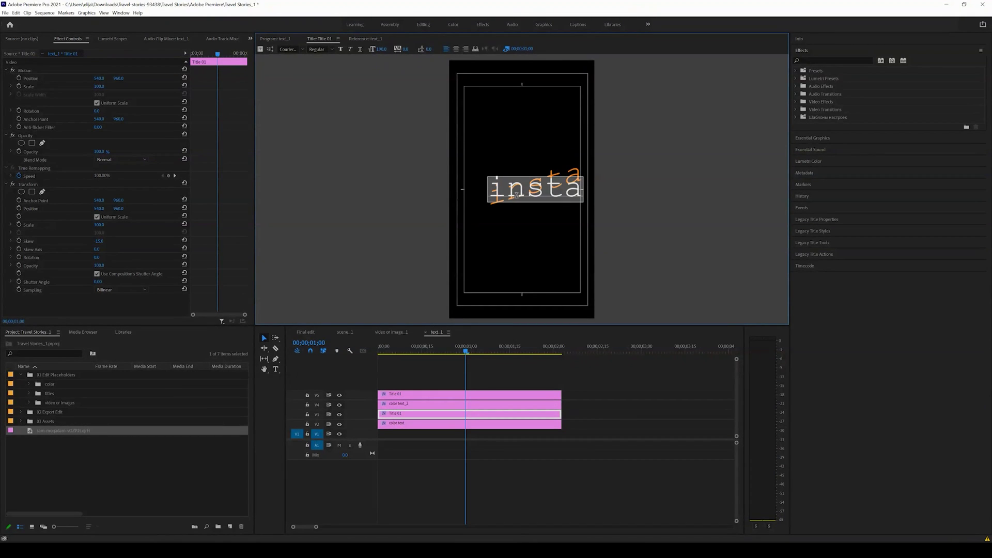
pyautogui.write('#1')
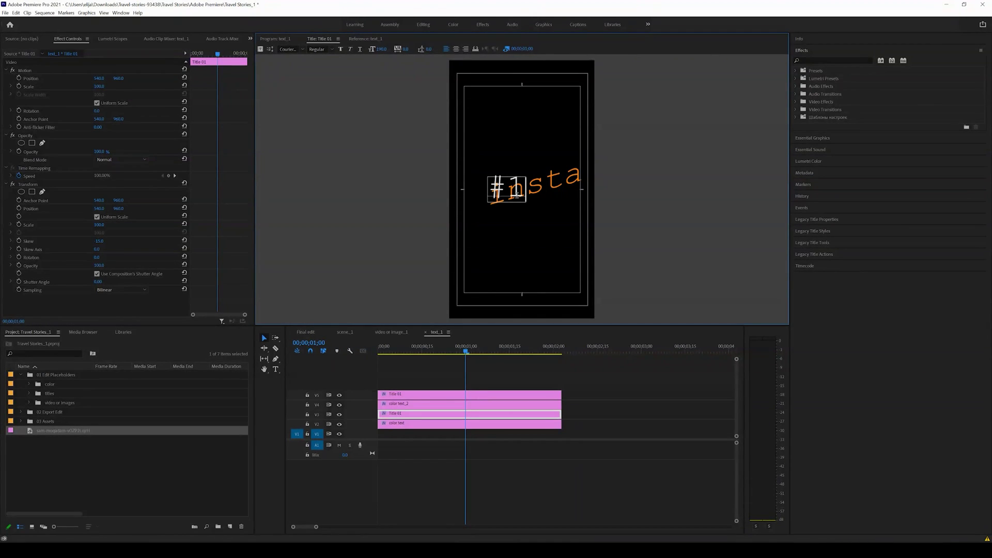
pyautogui.click(491, 375)
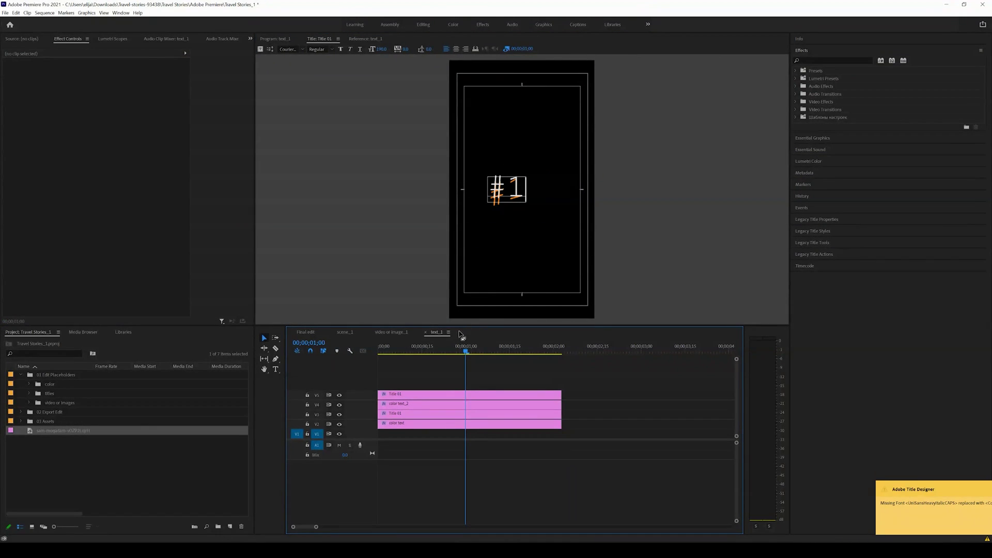
pyautogui.click(424, 398)
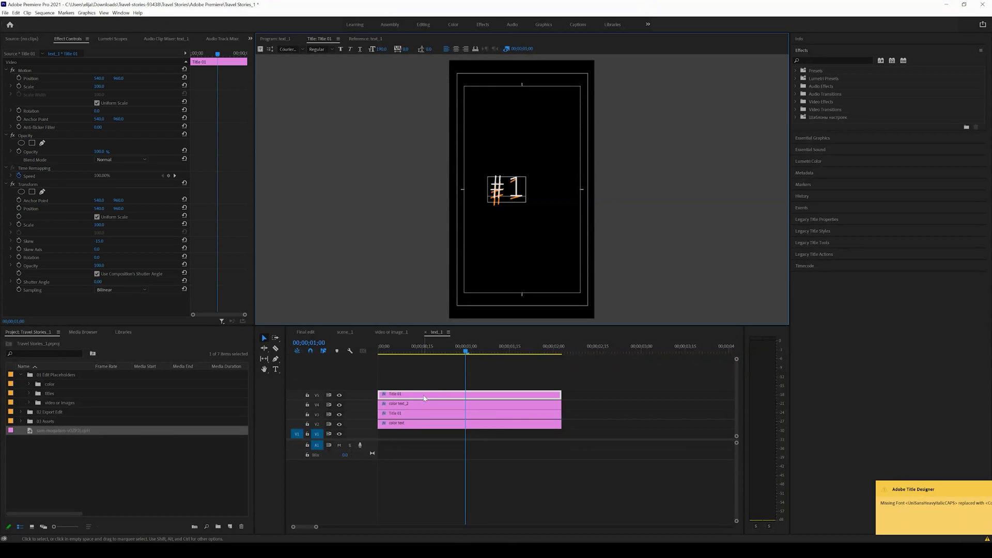
pyautogui.click(486, 368)
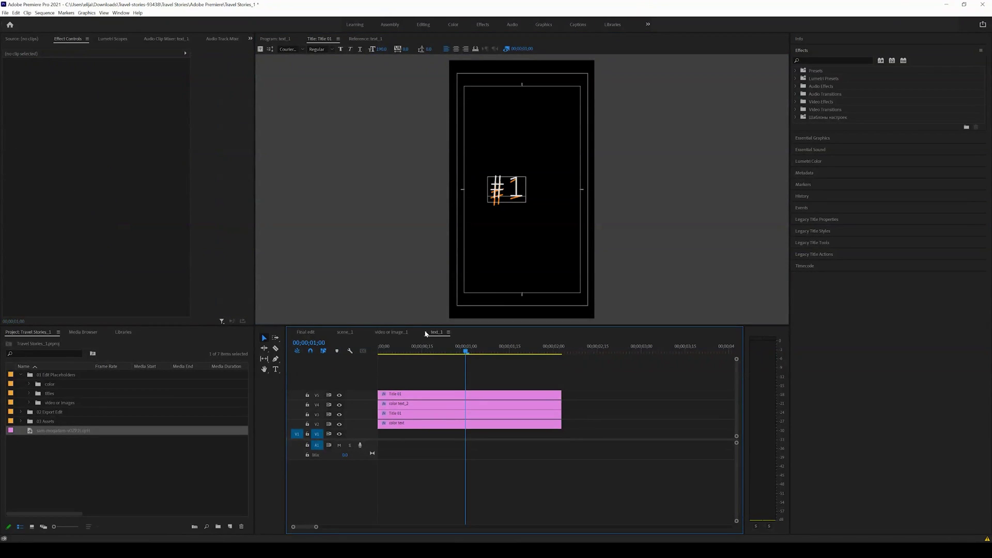
# Step: Close text_1 and check the edited title over the photo in scene_1 back to 00;00;00;10
pyautogui.click(425, 333)
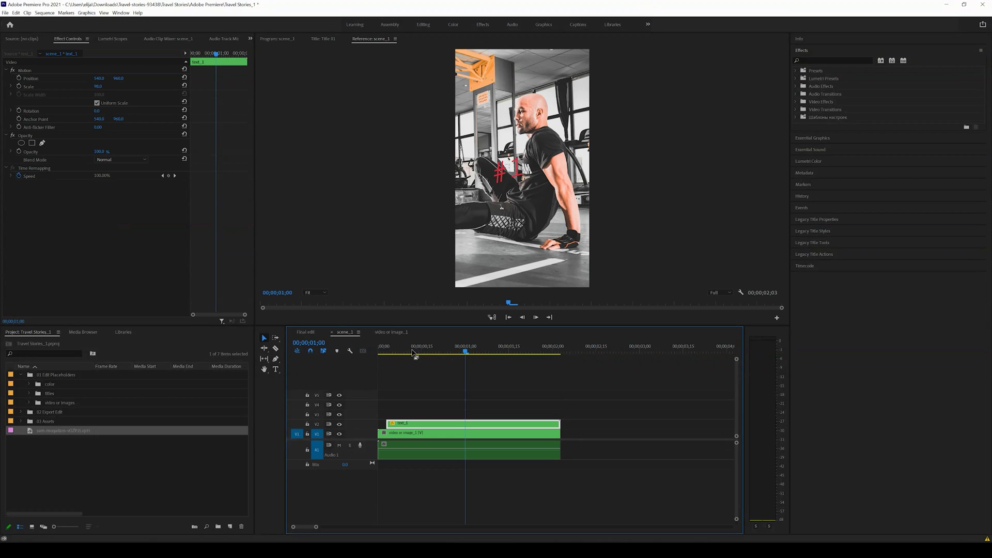
pyautogui.hotkey('shift', 'Left')
pyautogui.hotkey('shift', 'Left')
pyautogui.hotkey('shift', 'Left')
pyautogui.hotkey('shift', 'Left')
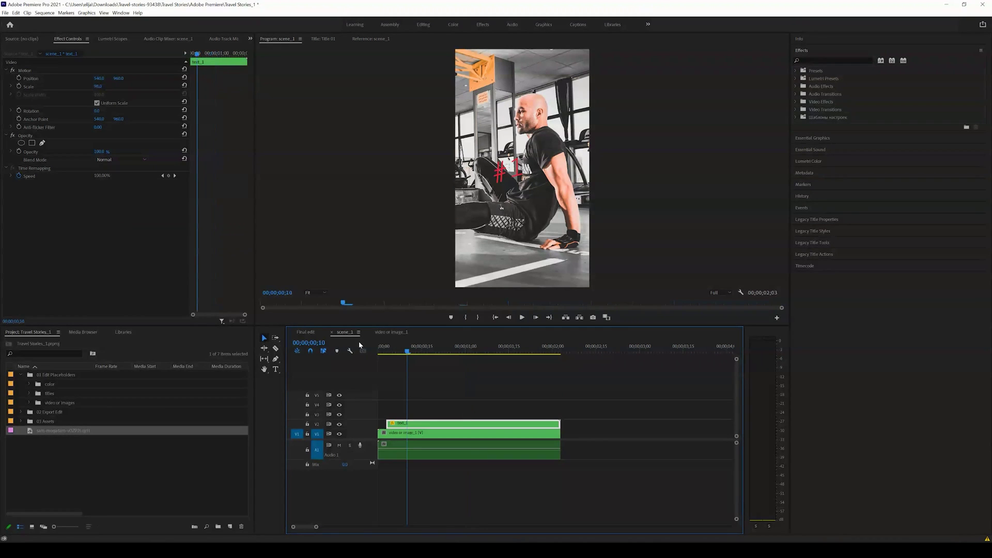
# Step: Return to Final edit and review its opening transitions from the start up to 00;00;00;29
pyautogui.click(306, 333)
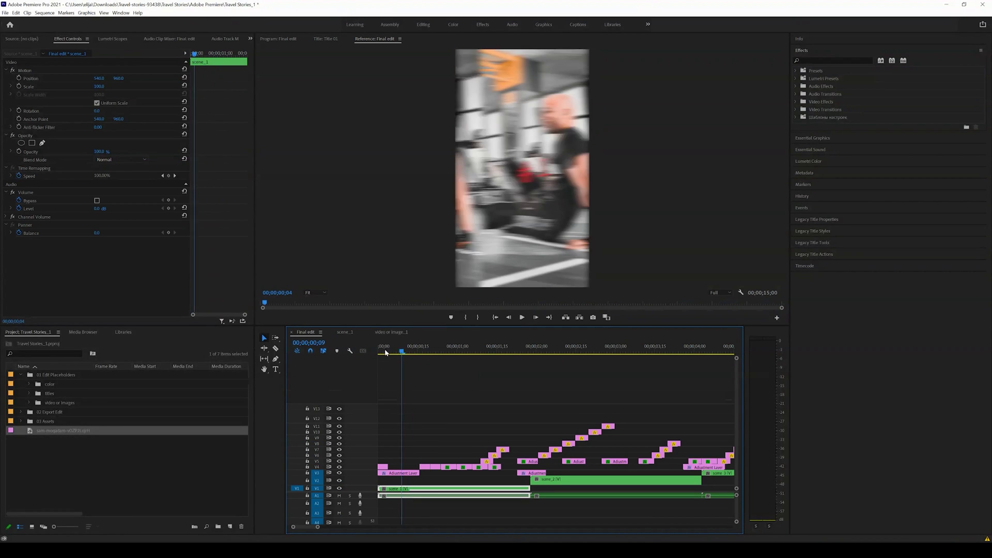
pyautogui.press('Right')
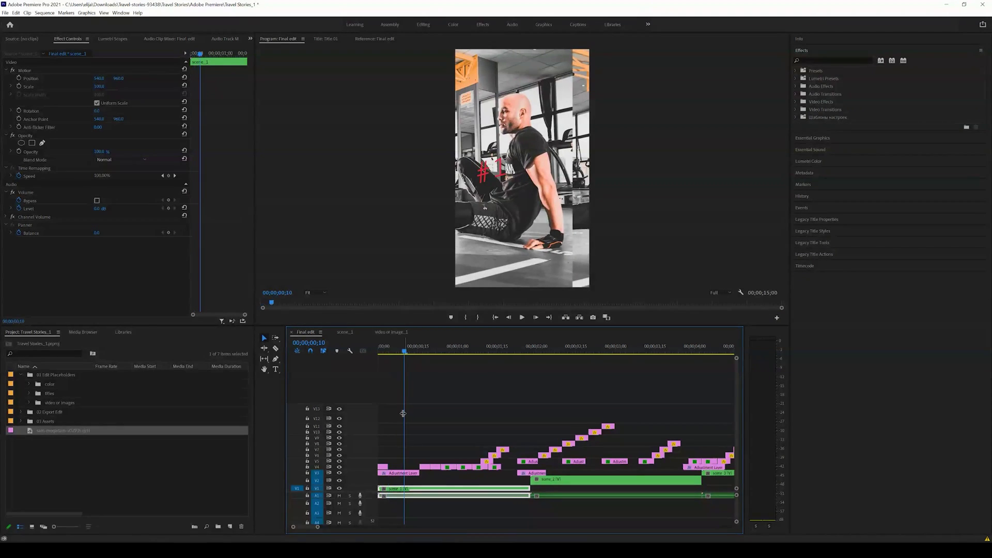
pyautogui.click(404, 473)
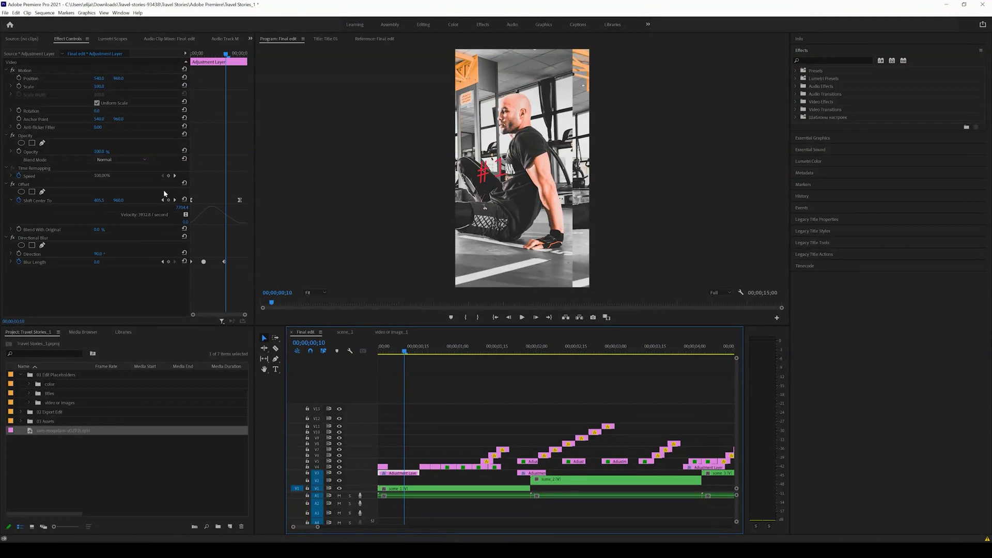
pyautogui.moveTo(407, 353); pyautogui.dragTo(357, 352)
pyautogui.press('space')
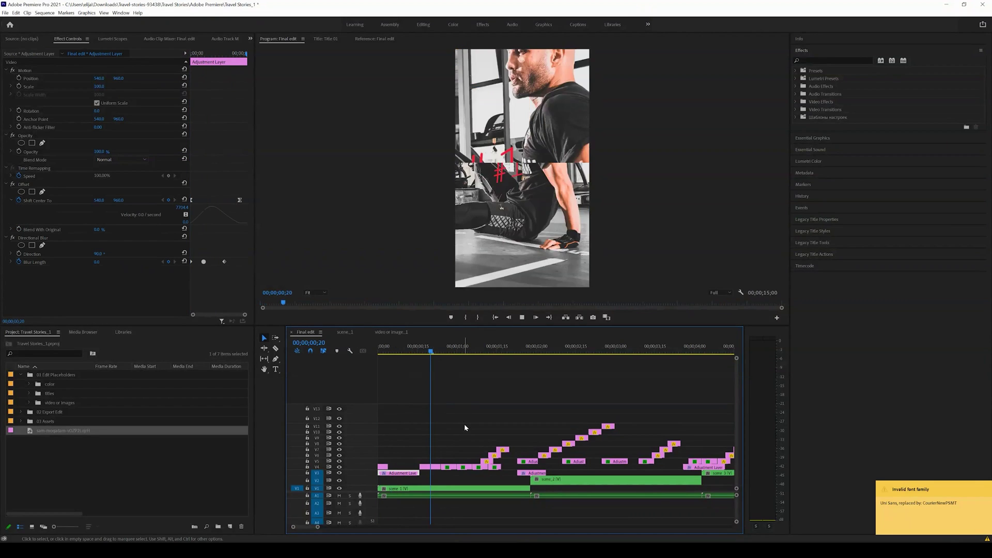
pyautogui.click(401, 486)
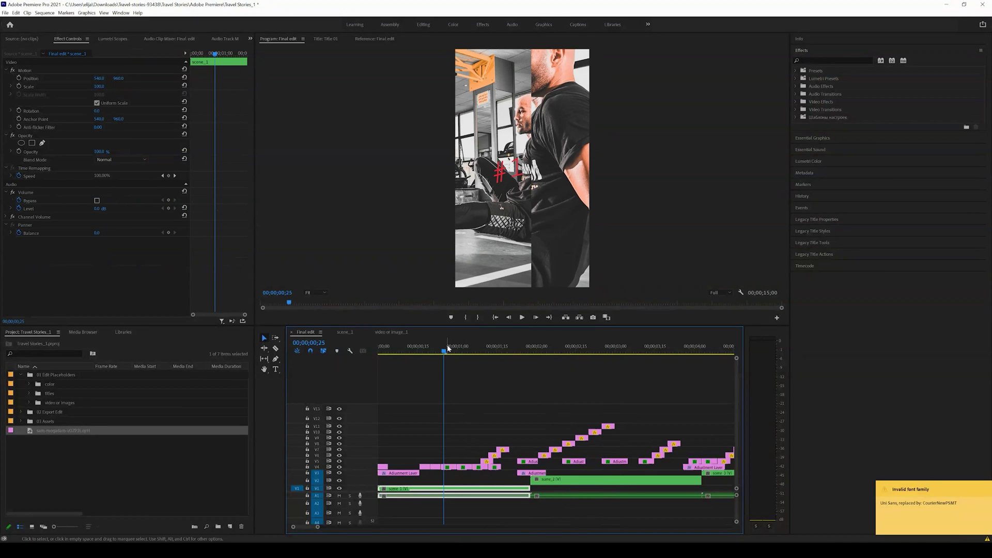
pyautogui.moveTo(445, 353)
pyautogui.mouseDown()
pyautogui.moveTo(473, 355)
pyautogui.moveTo(455, 359)
pyautogui.mouseUp()
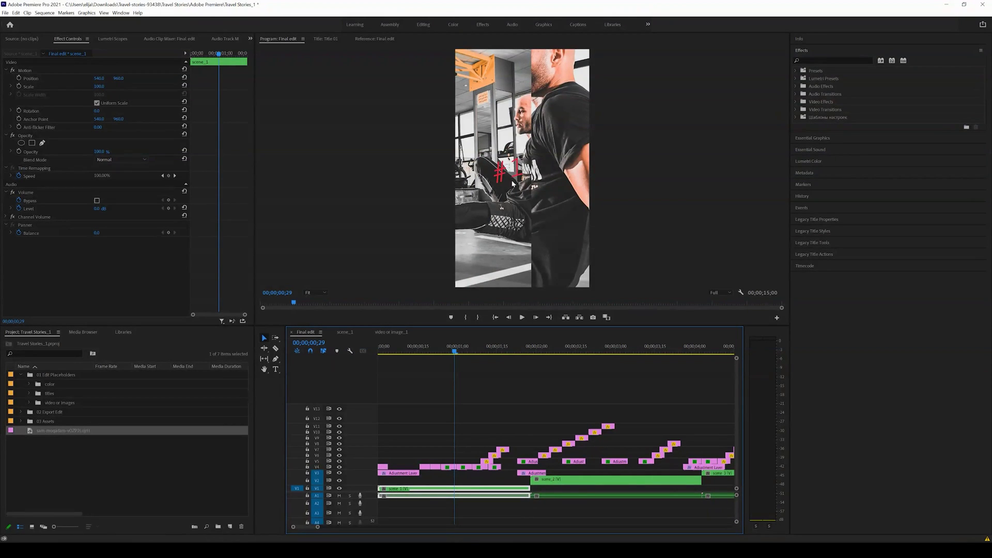
# Step: Hide the V2 title track in scene_1, then return to Final edit and play it from the beginning
pyautogui.doubleClick(468, 492)
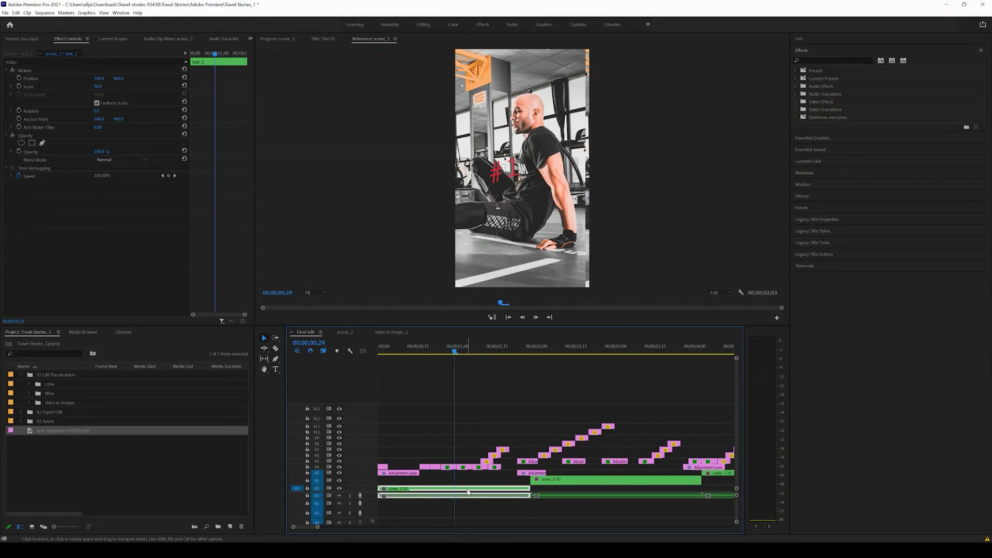
pyautogui.click(340, 424)
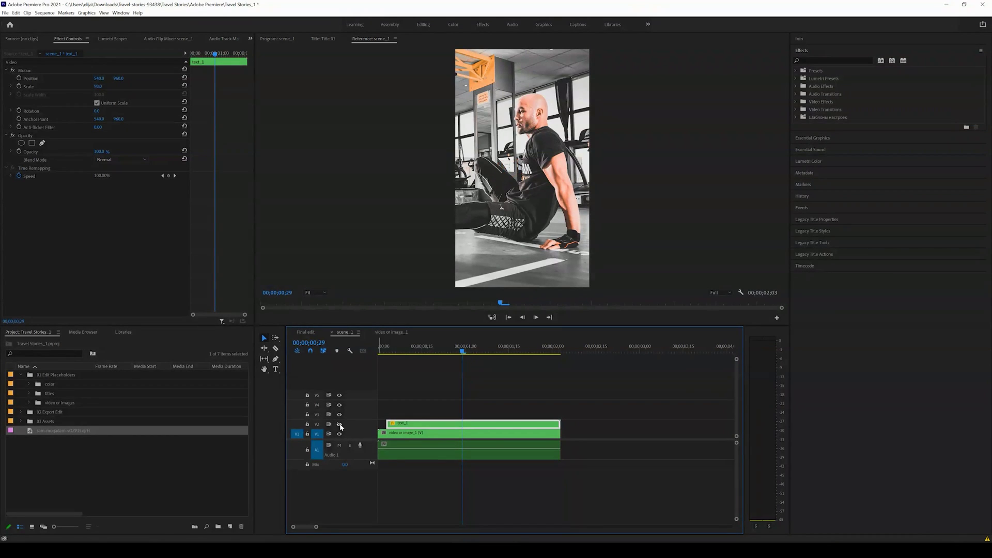
pyautogui.click(332, 333)
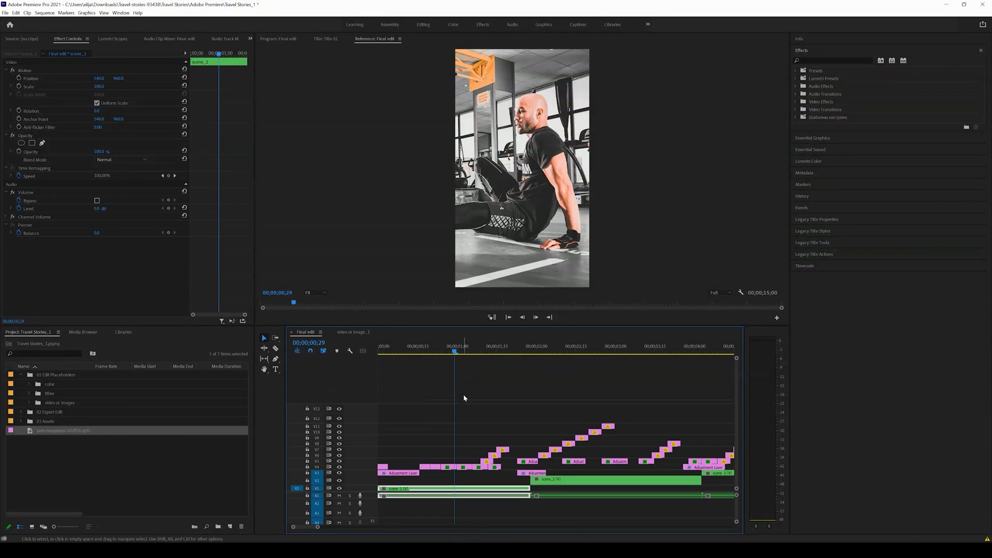
pyautogui.press('space')
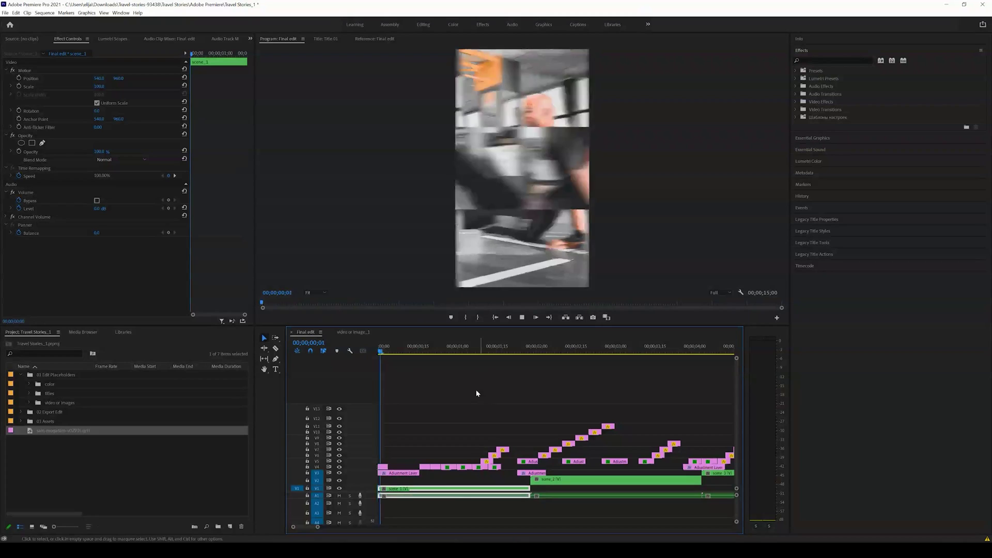
# Step: Move Final edit to 00;00;02;20, then open nested scene_2 and its video or image_2 placeholder sequence
pyautogui.click(564, 354)
pyautogui.moveTo(564, 353); pyautogui.dragTo(590, 352)
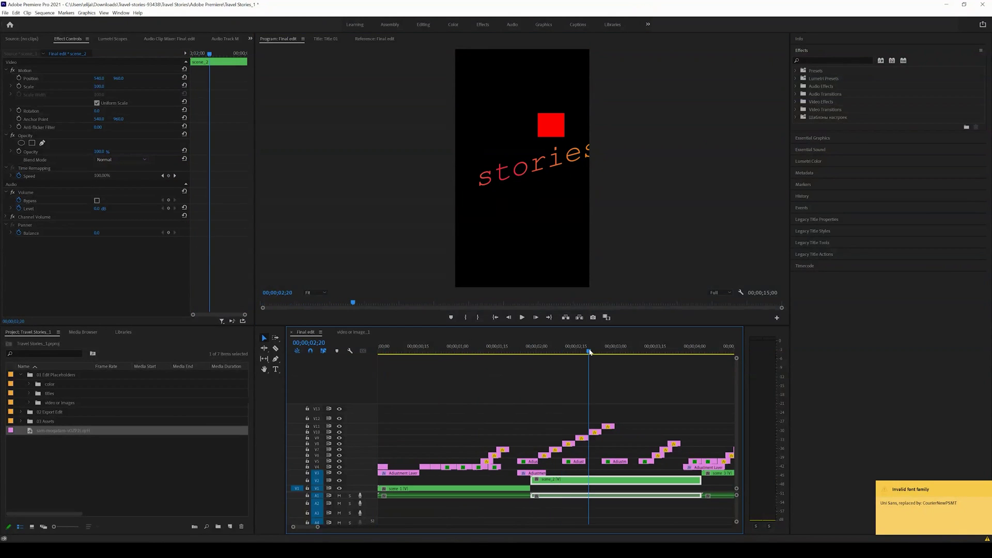
pyautogui.doubleClick(600, 484)
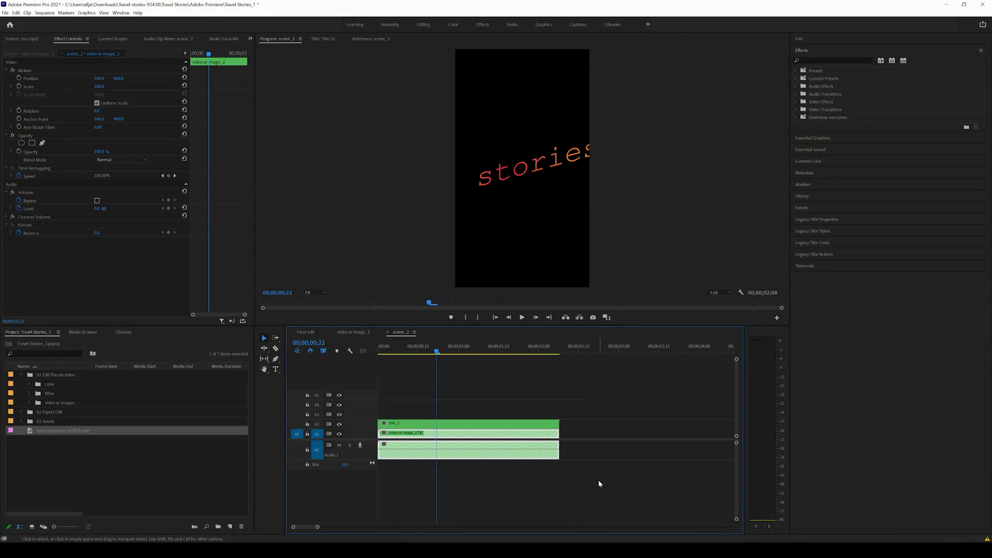
pyautogui.doubleClick(431, 440)
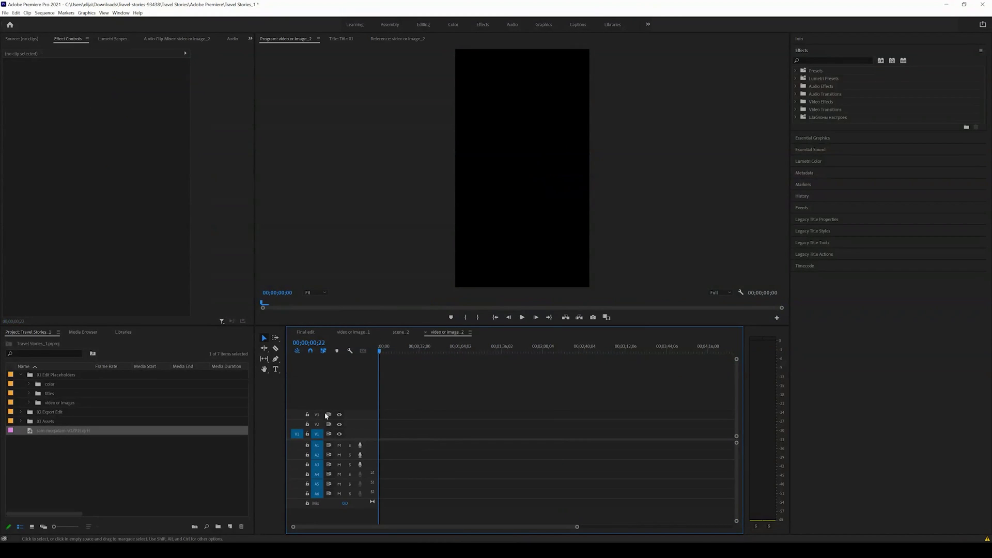
# Step: Place the gym photo on V1 at the start of video or image_2 and extend its clip to about 00;02;28;24
pyautogui.moveTo(76, 432); pyautogui.dragTo(383, 437)
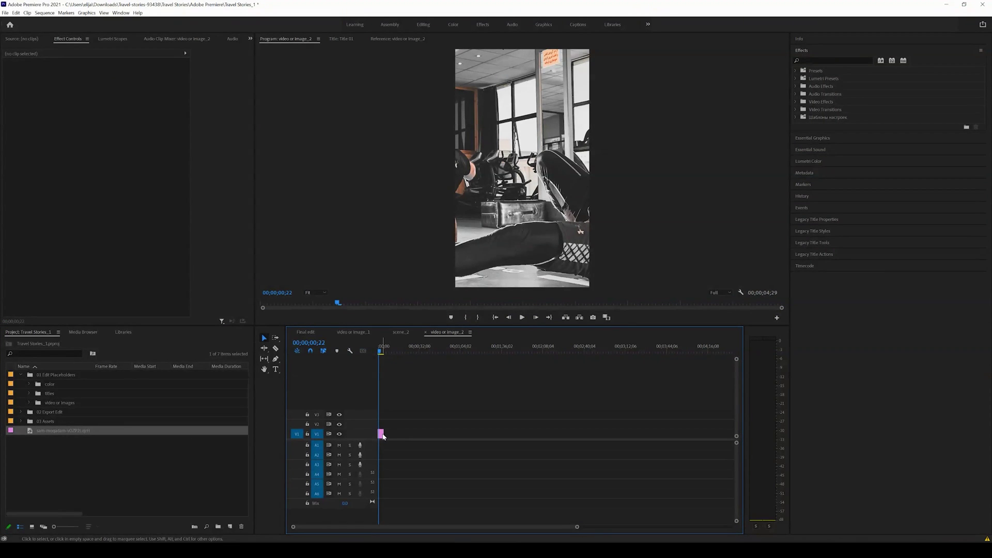
pyautogui.moveTo(384, 435); pyautogui.dragTo(571, 437)
pyautogui.click(523, 440)
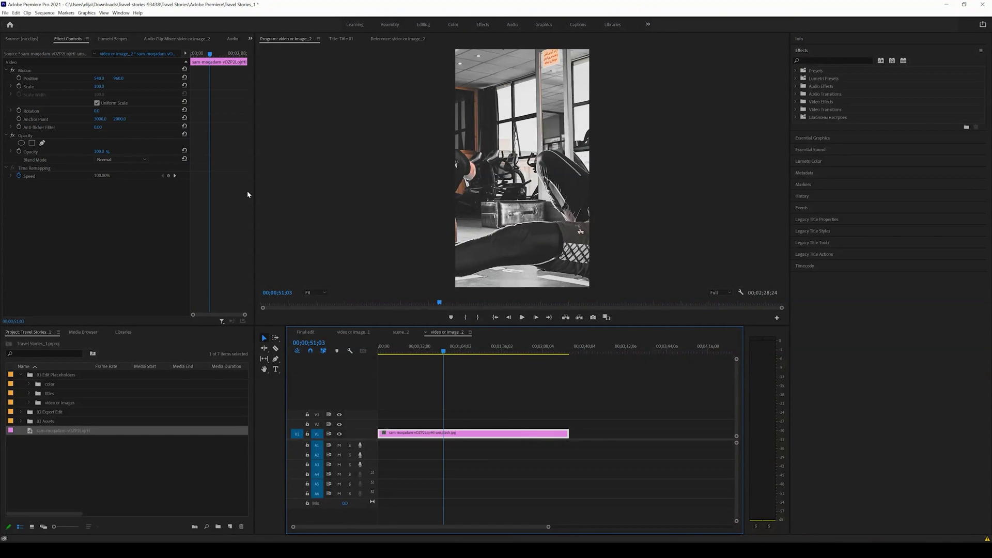
# Step: Try rotating the gym photo 90° and shifting its position in the frame
pyautogui.moveTo(100, 79)
pyautogui.mouseDown()
pyautogui.moveTo(88, 79)
pyautogui.moveTo(103, 78)
pyautogui.mouseUp()
pyautogui.click(97, 111)
pyautogui.press('Return')
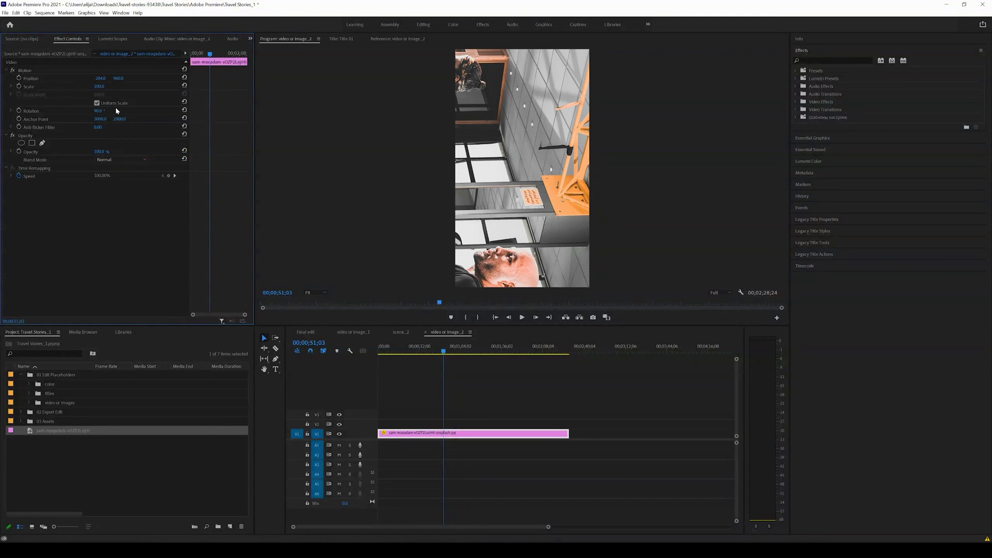
pyautogui.moveTo(118, 78); pyautogui.dragTo(72, 70)
# Step: Set the gym photo's rotation to 180° and reposition it so the upside-down man fills the frame
pyautogui.write('180')
pyautogui.press('Return')
pyautogui.moveTo(100, 78); pyautogui.dragTo(781, 129)
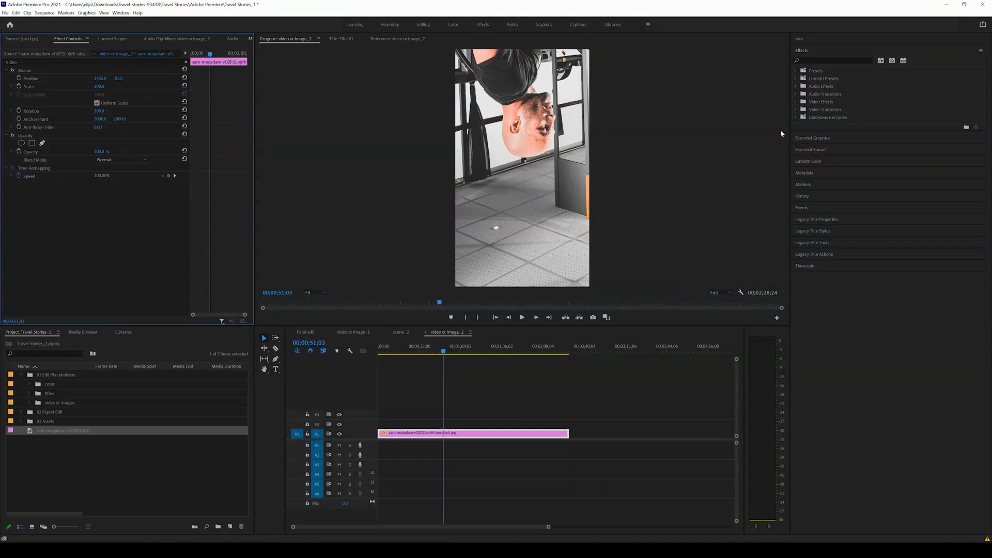
pyautogui.moveTo(119, 78); pyautogui.dragTo(454, 64)
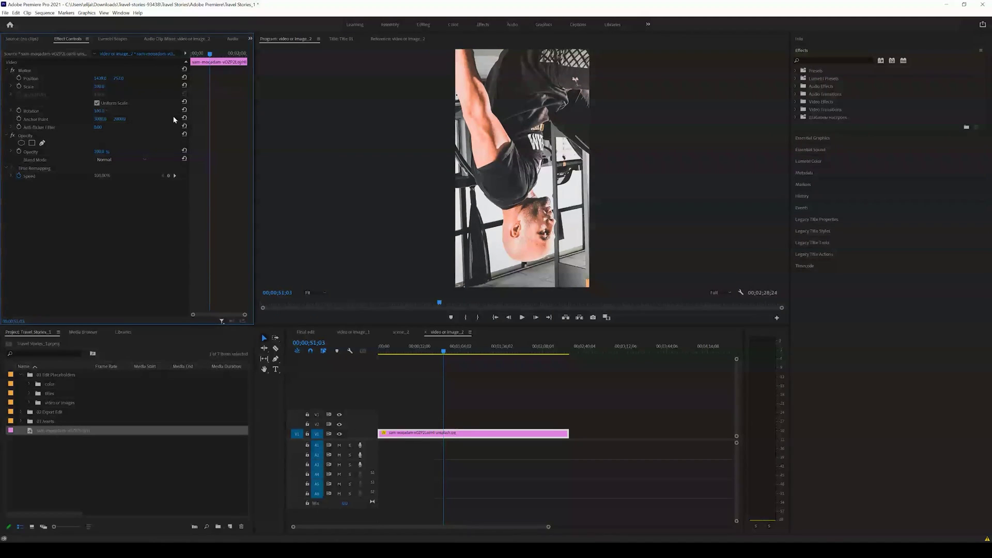
# Step: Hide the V2 title track in scene_2, then return to Final edit and play it from the start
pyautogui.click(426, 333)
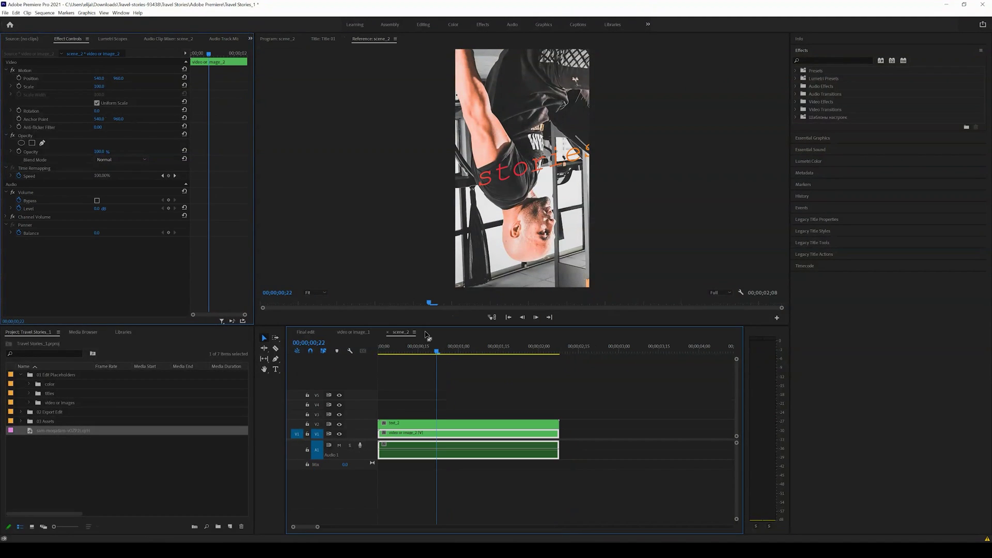
pyautogui.click(339, 424)
pyautogui.click(388, 332)
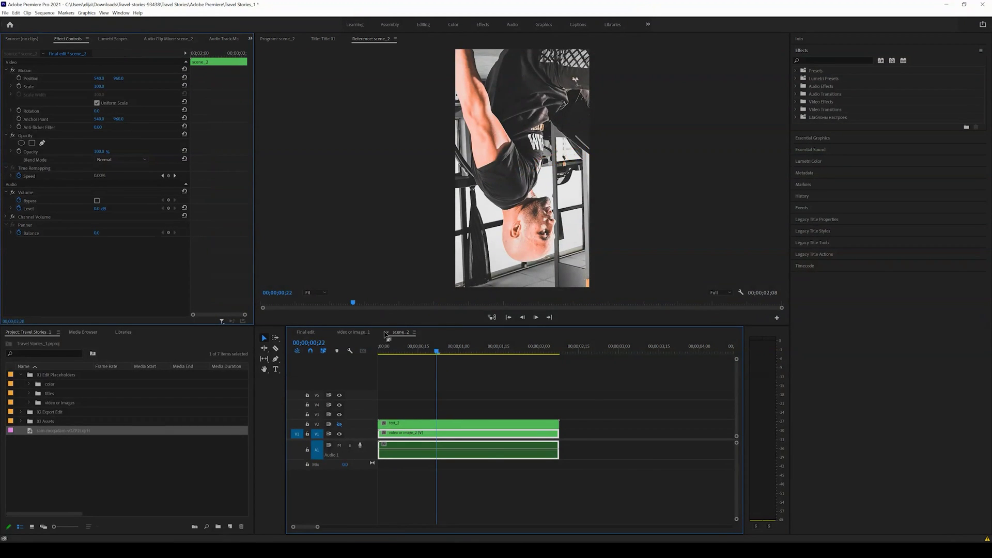
pyautogui.click(388, 333)
pyautogui.press('Home')
pyautogui.press('space')
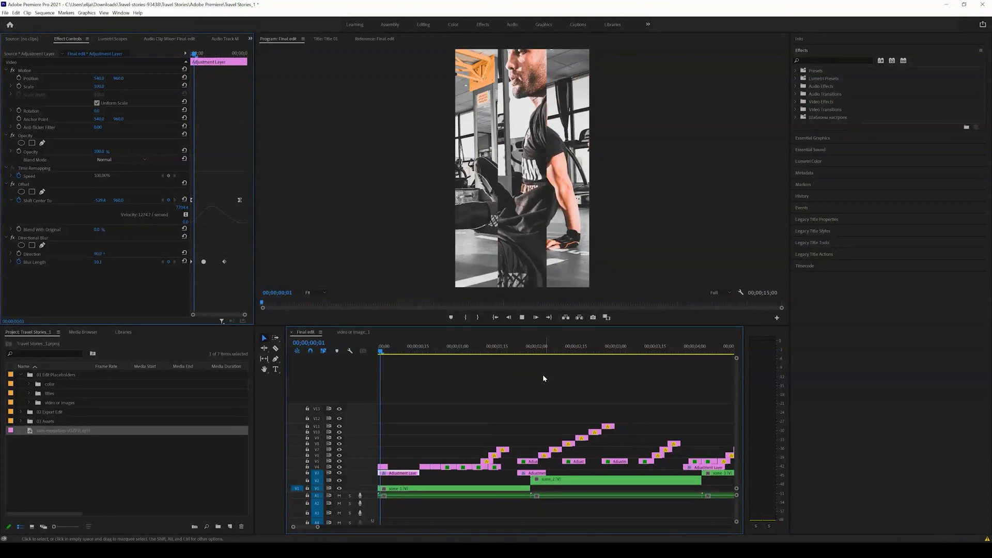